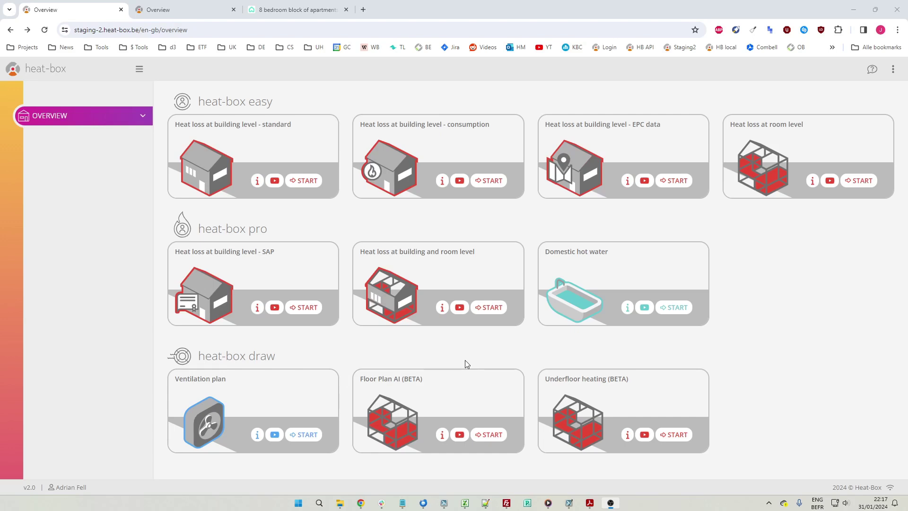
Start the Floor Plan AI (BETA) tool to bring up the Floors dialog for floor 0.
click(498, 439)
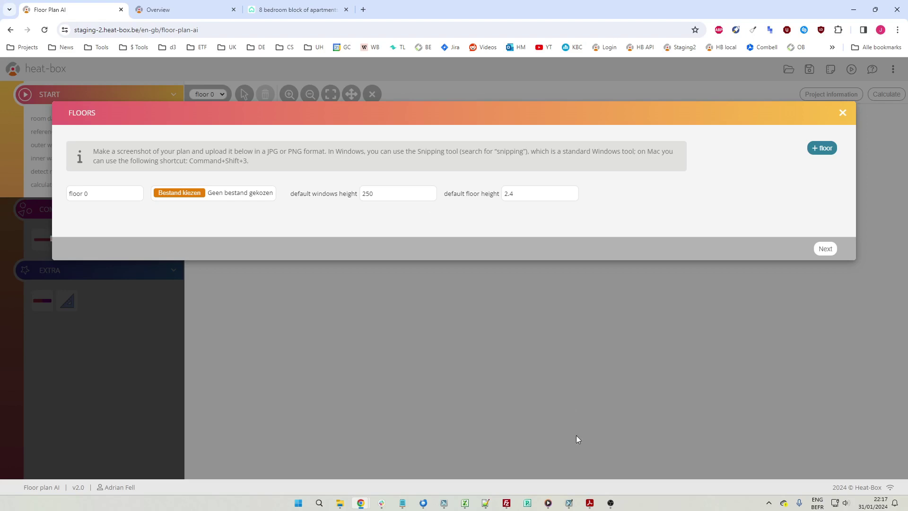
Bring UK Test Plans.pdf forward in Acrobat and scroll to the proposed ground floor plan.
click(588, 503)
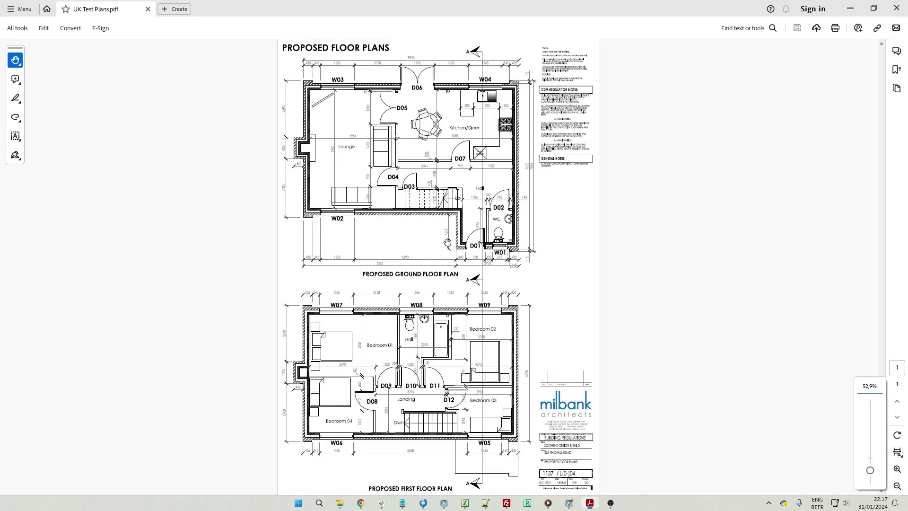
ctrl+scroll(448, 243, up, 4)
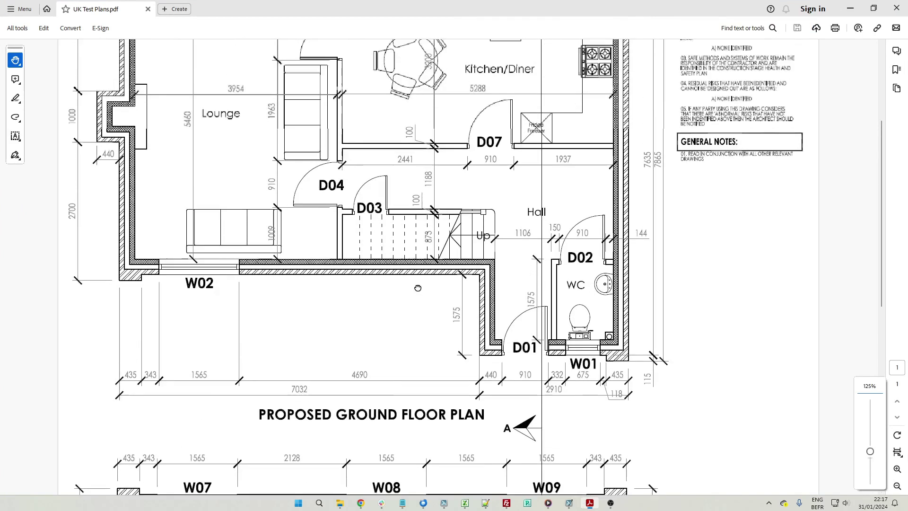
scroll(418, 288, up, 5)
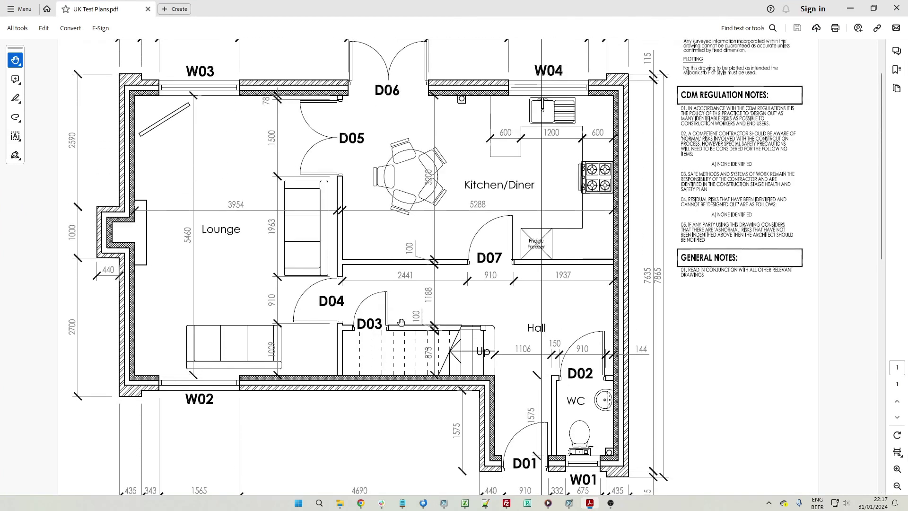
scroll(401, 323, up, 1)
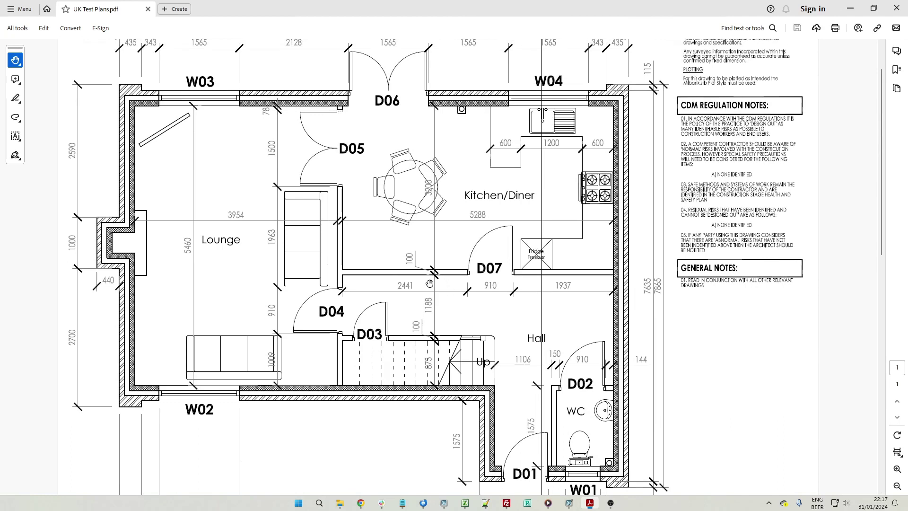
Snip the ground floor plan with Snipping Tool, then minimize it and Acrobat.
click(319, 503)
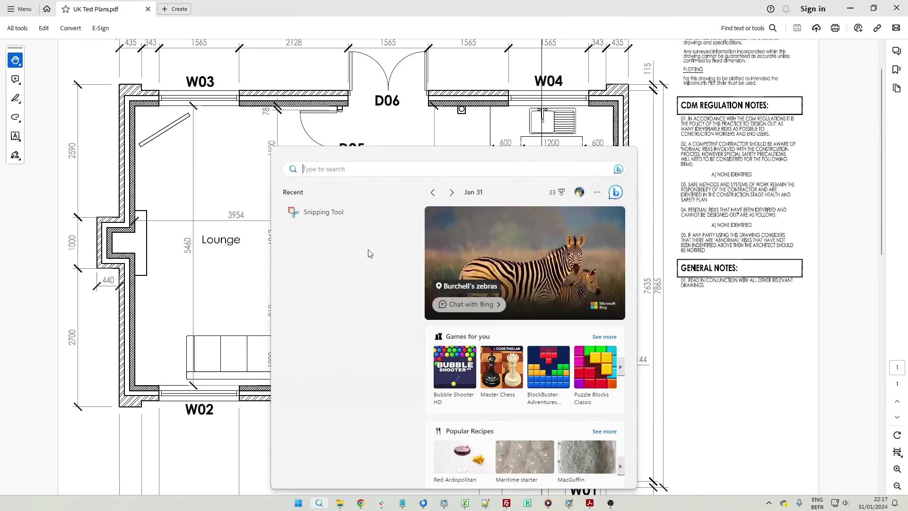
text(snipp)
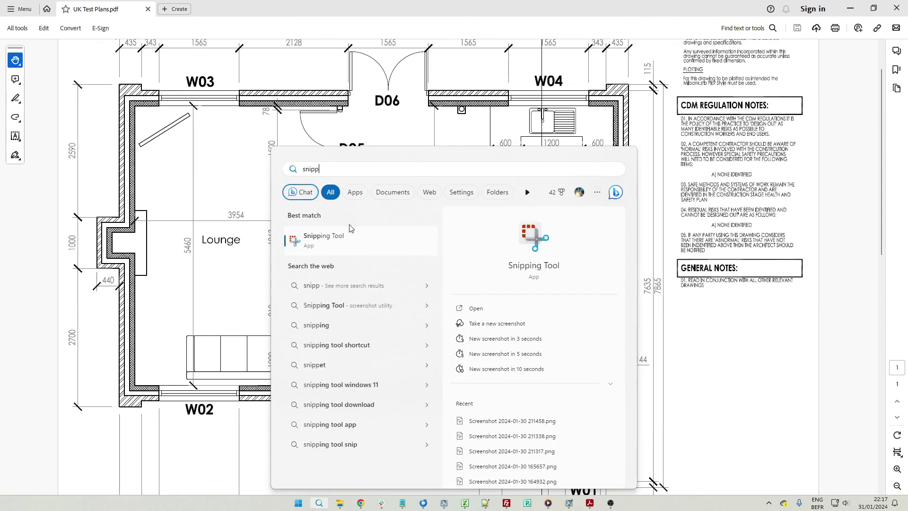
click(326, 248)
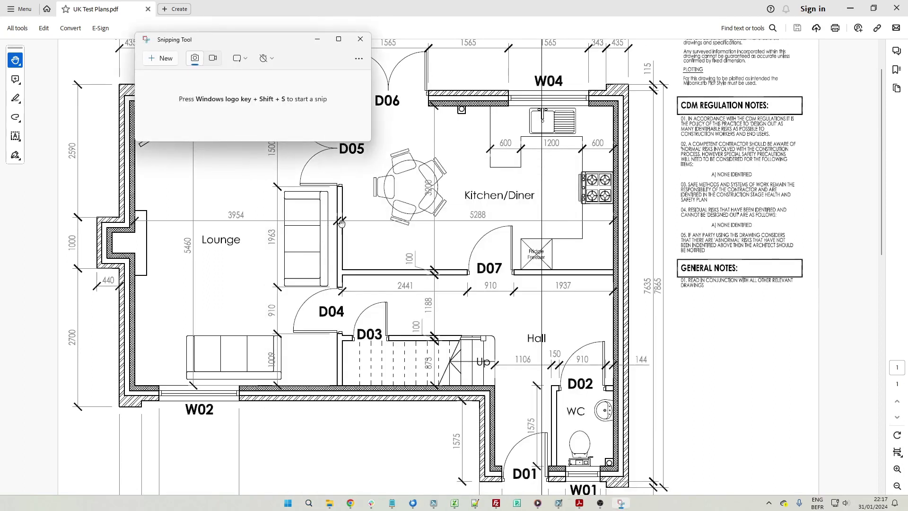
click(163, 60)
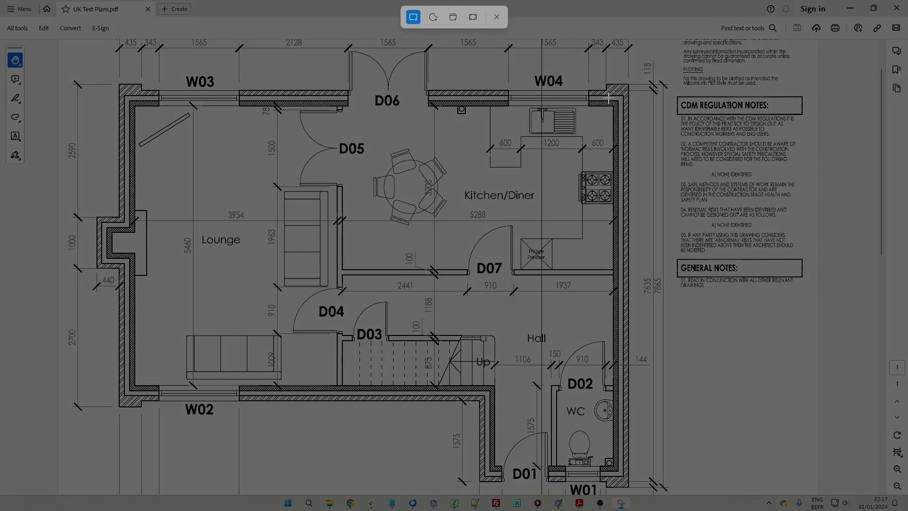
drag(647, 71, 84, 492)
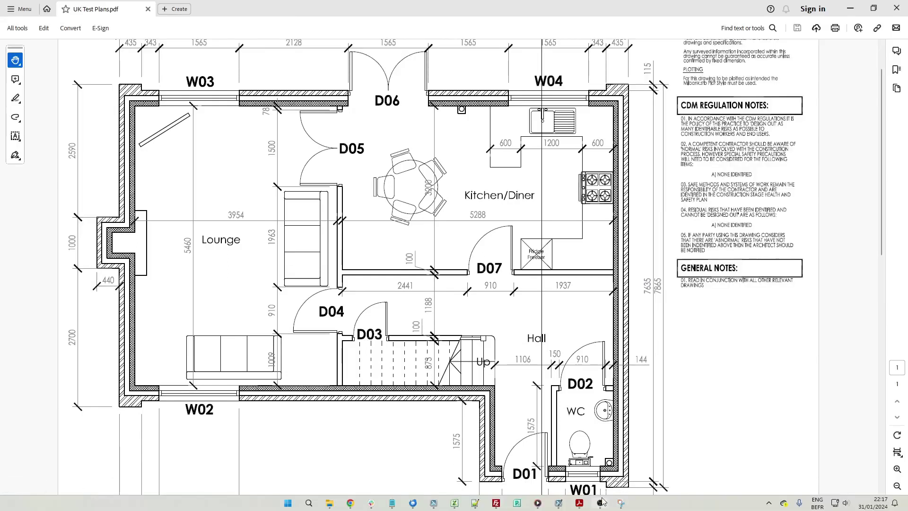
click(621, 502)
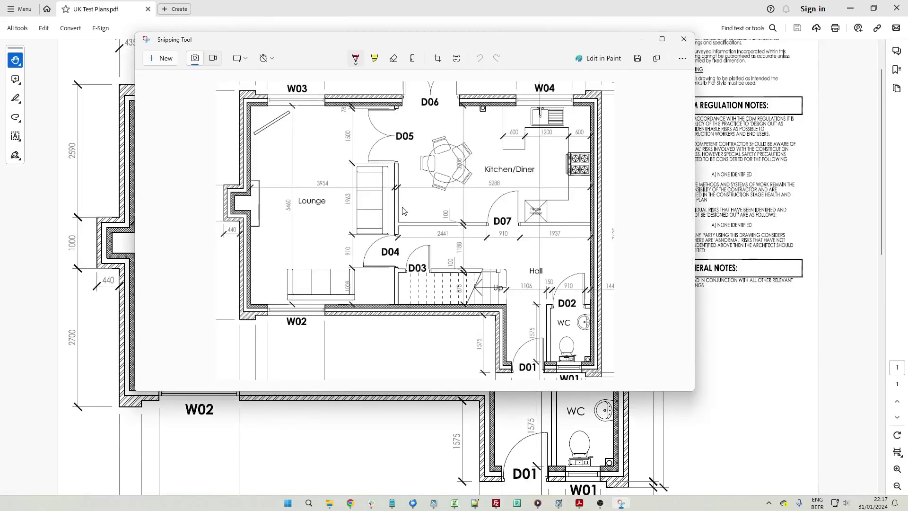
click(638, 39)
click(850, 8)
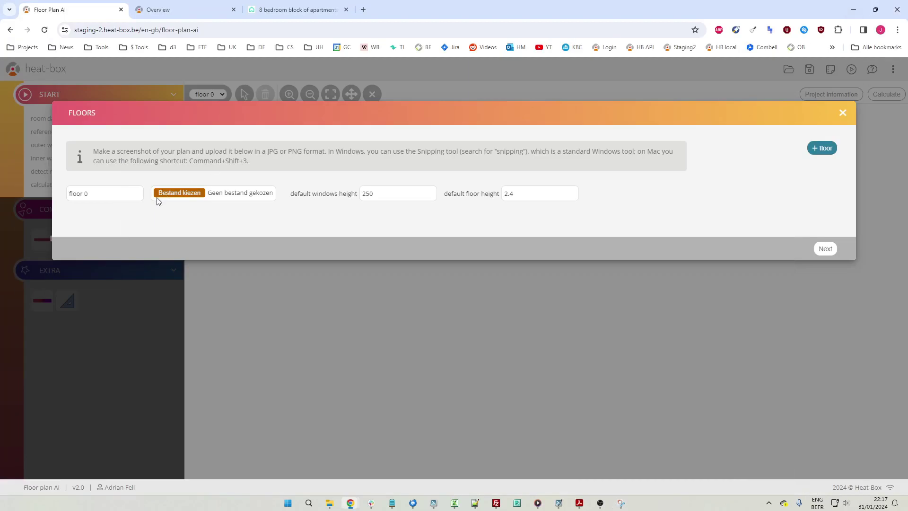
Load the floor plan screenshot for floor 0, set default window height to 160, and continue.
click(171, 194)
double_click(166, 106)
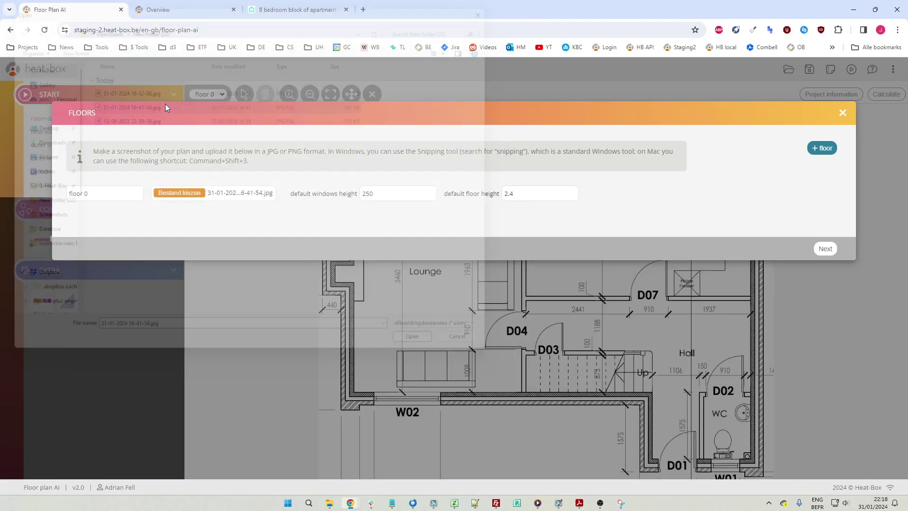
drag(294, 196, 349, 194)
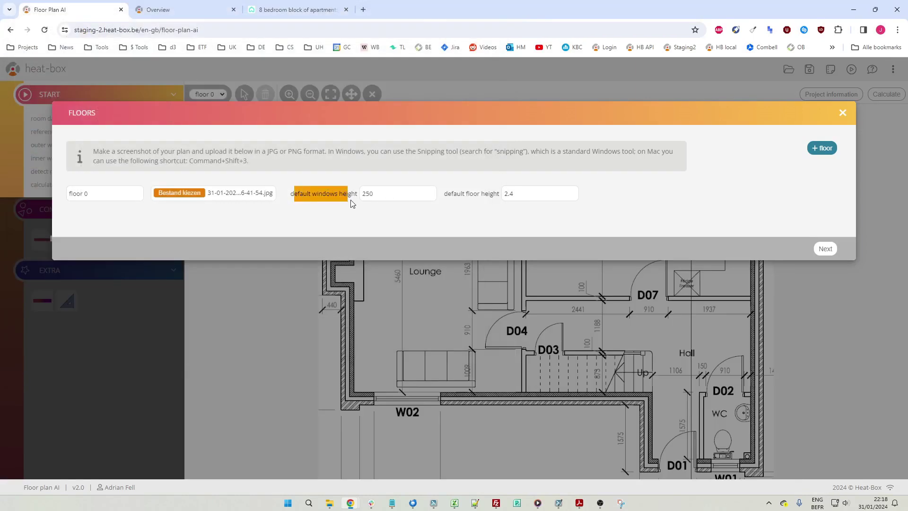
click(379, 194)
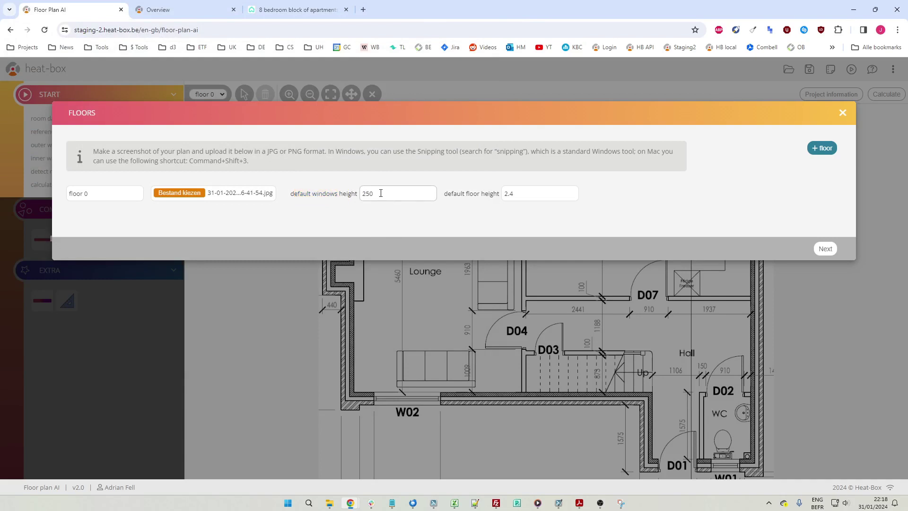
key(ctrl+a)
text(160)
drag(448, 194, 489, 194)
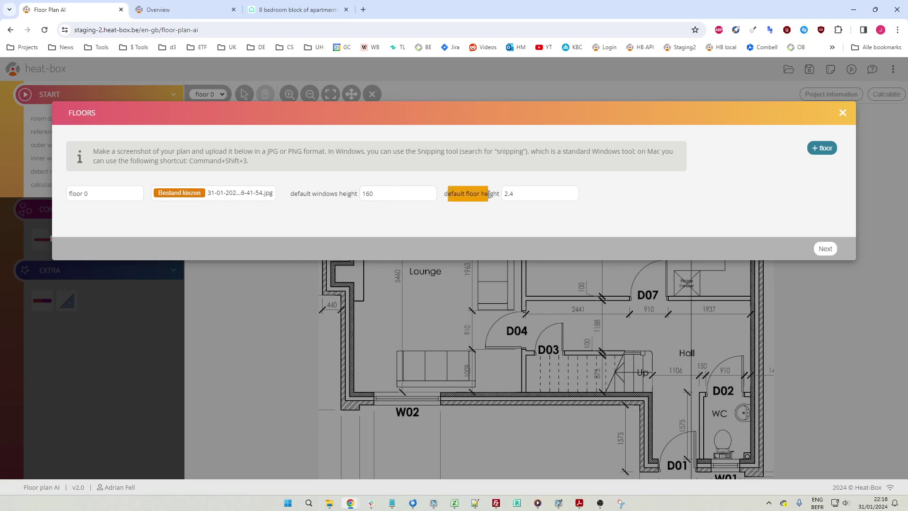
click(519, 195)
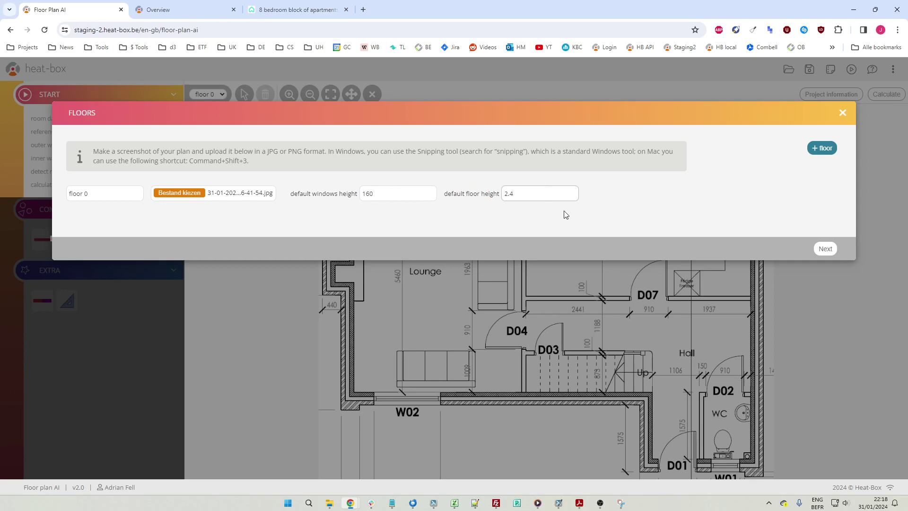
click(825, 249)
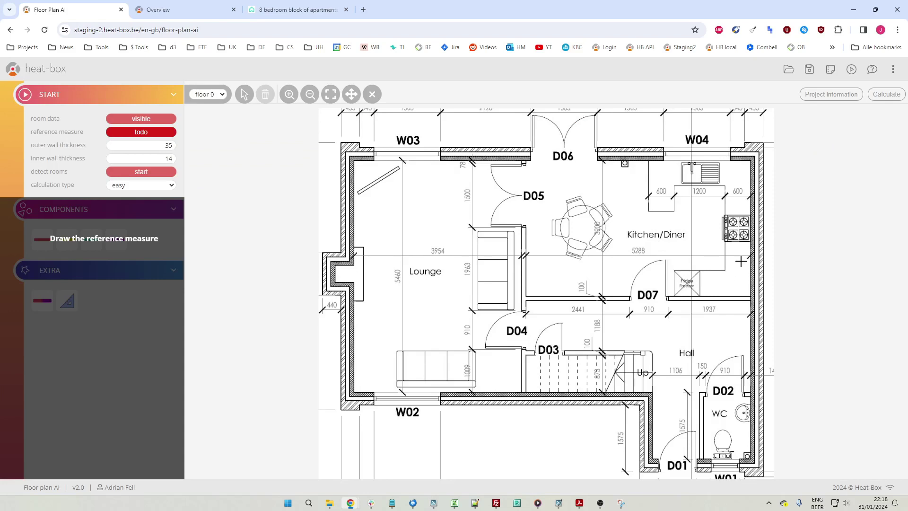
Draw a reference line across the Kitchen/Diner and set its length to 528.8 cm.
scroll(748, 259, up, 2)
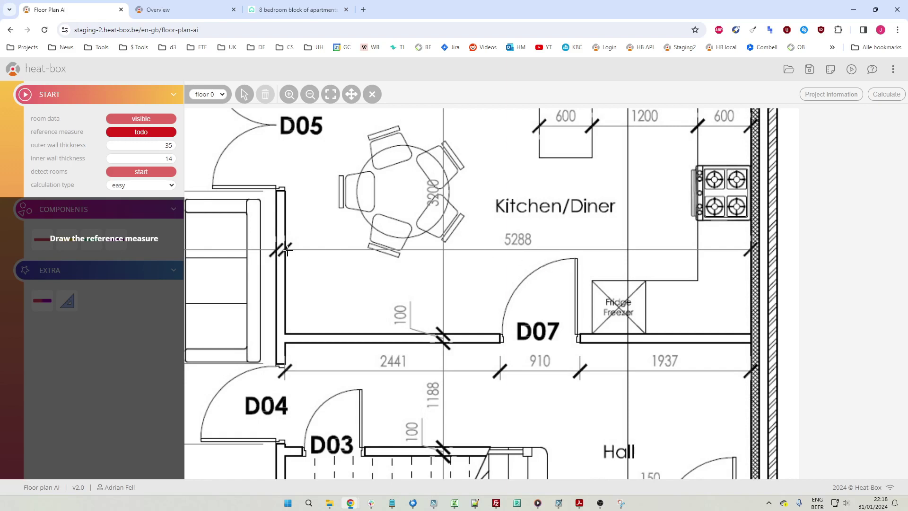
mouse_move(285, 250)
mouse_down()
mouse_move(341, 284)
mouse_move(435, 288)
mouse_move(711, 269)
mouse_move(751, 253)
mouse_up()
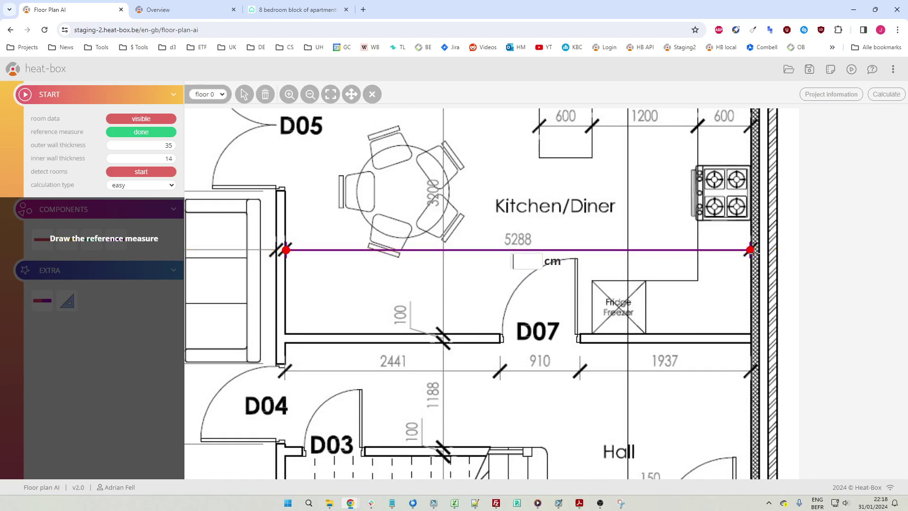
click(523, 262)
text(528)
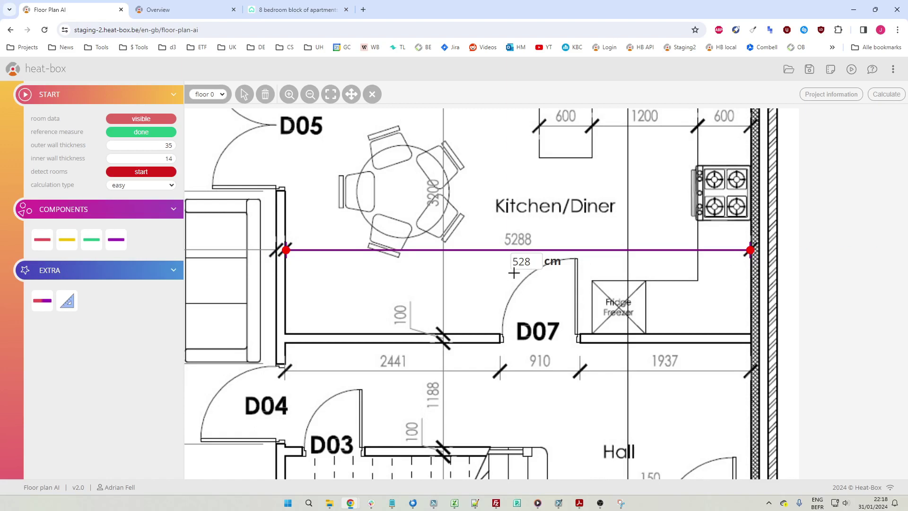
text(.8)
key(Return)
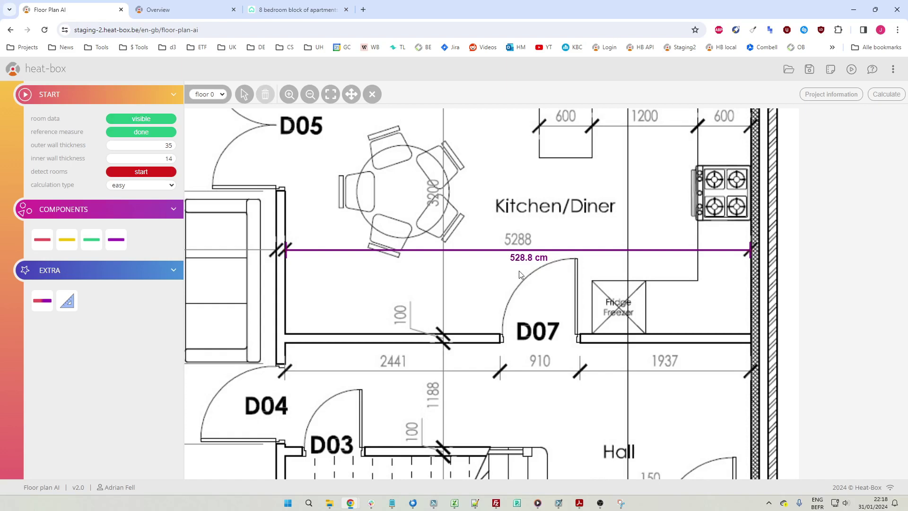
scroll(539, 277, down, 2)
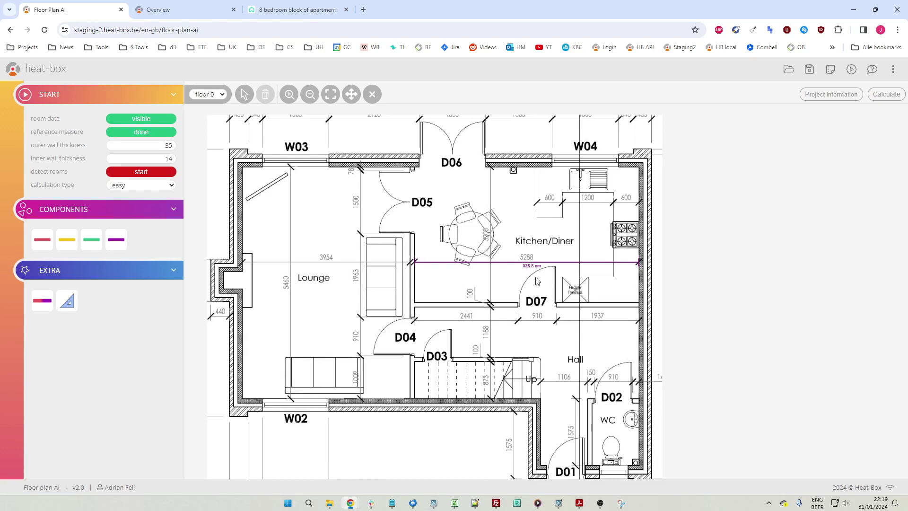
Zoom out to the whole plan and run automatic room detection.
scroll(537, 280, down, 1)
click(136, 173)
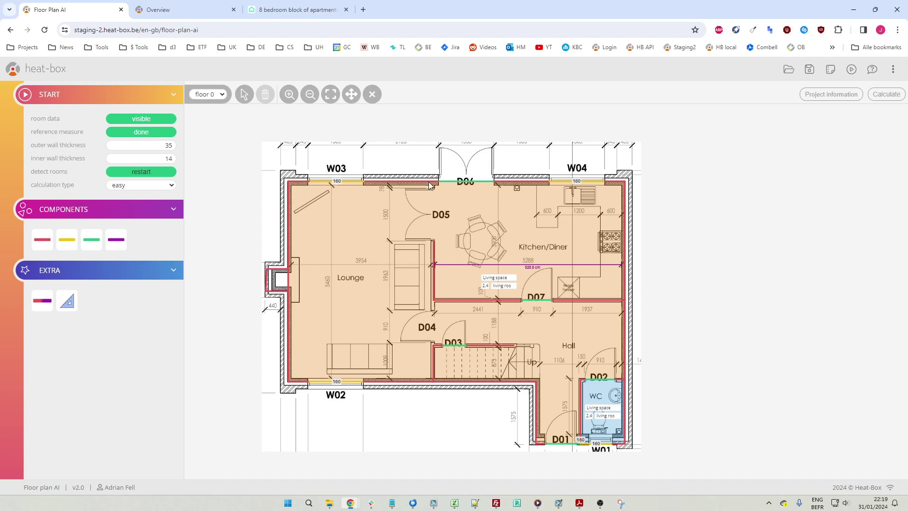
scroll(412, 185, up, 3)
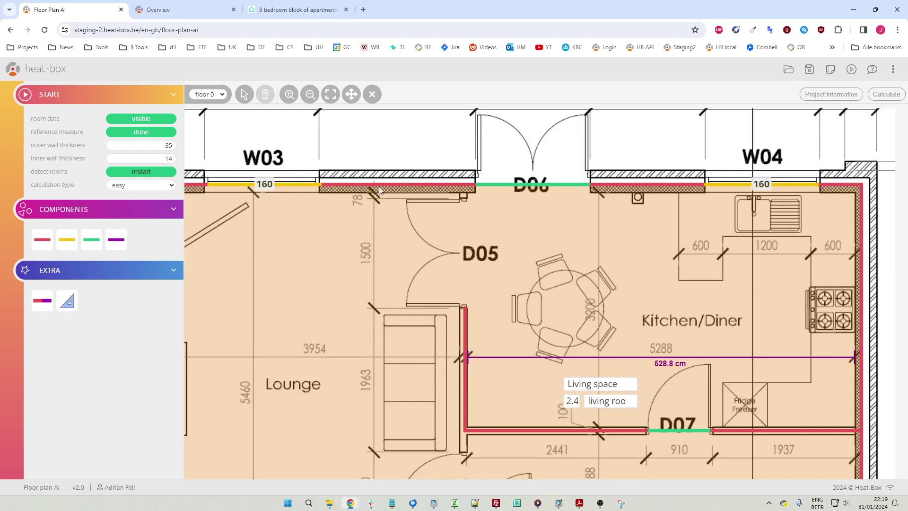
scroll(414, 195, down, 1)
scroll(411, 196, up, 3)
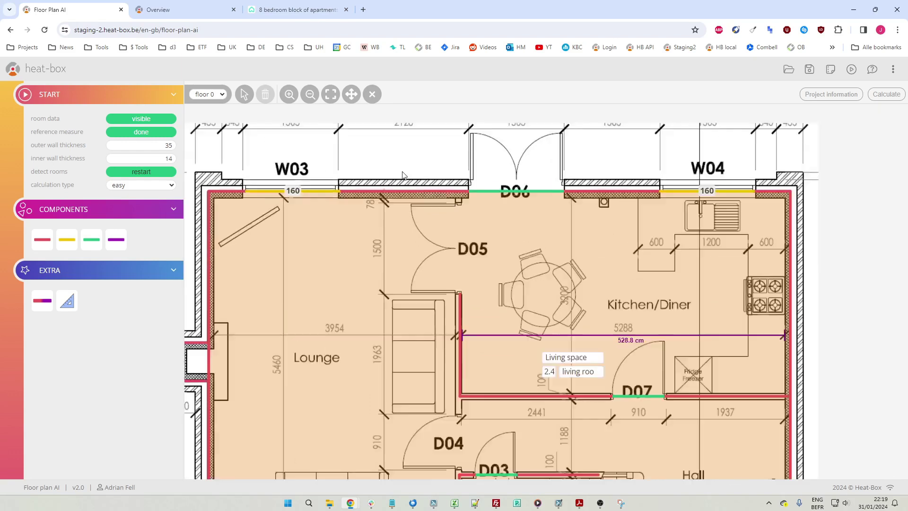
scroll(399, 194, up, 3)
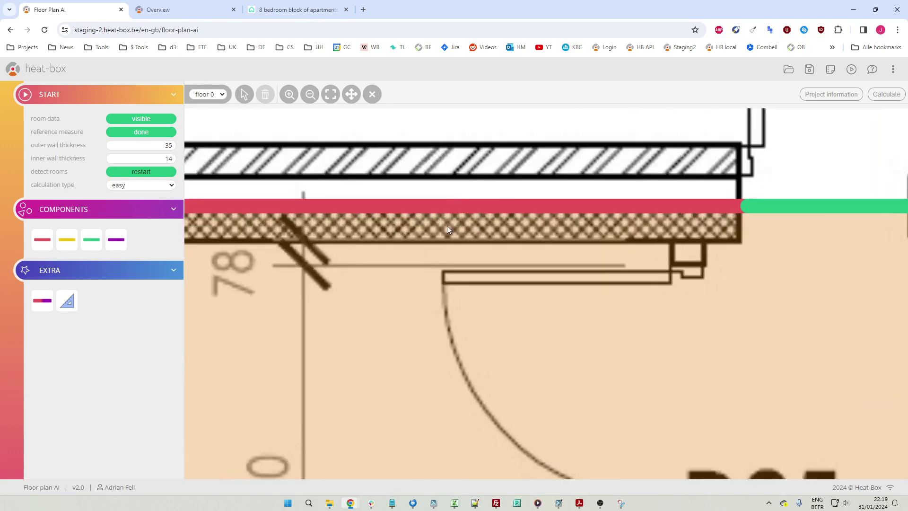
scroll(491, 215, down, 3)
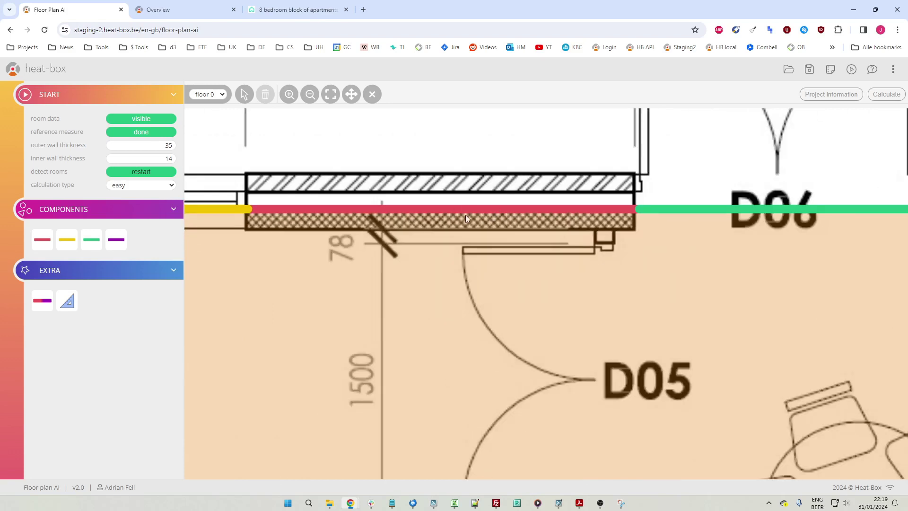
scroll(461, 213, up, 2)
scroll(462, 214, down, 1)
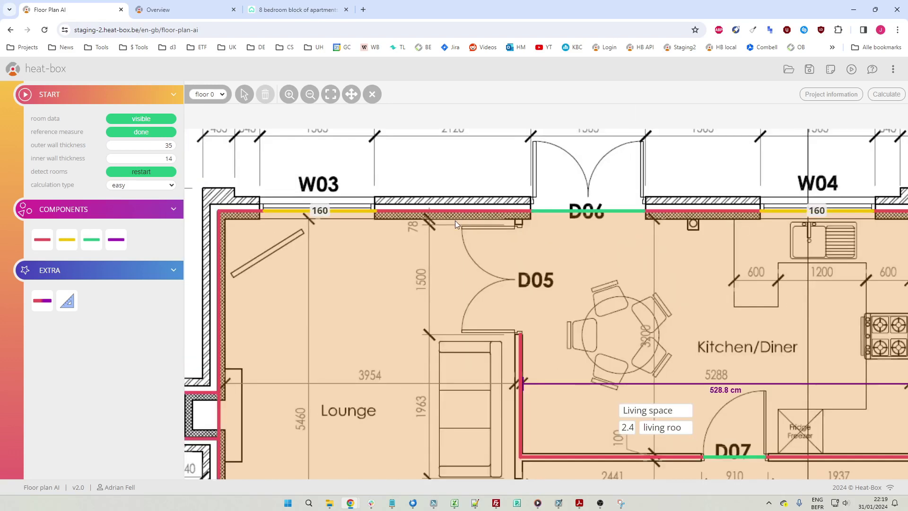
scroll(572, 190, up, 2)
scroll(573, 191, down, 1)
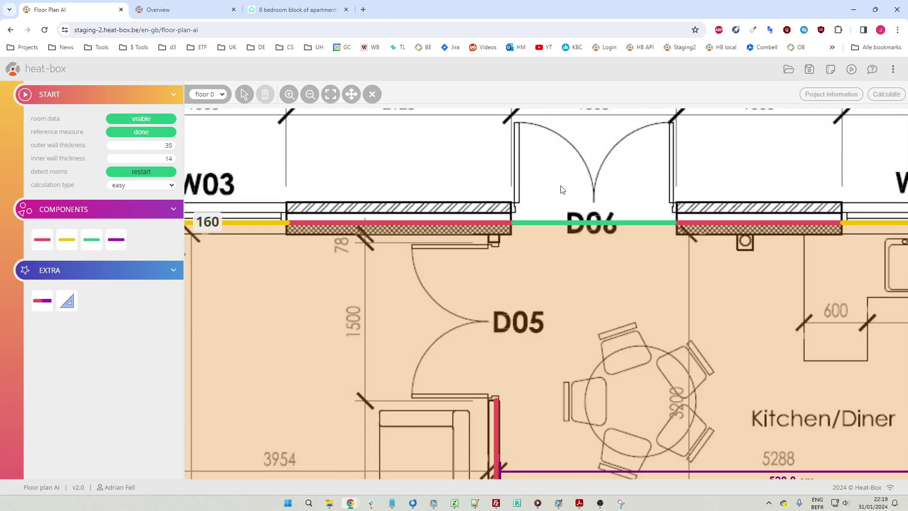
scroll(614, 227, down, 1)
scroll(577, 223, down, 1)
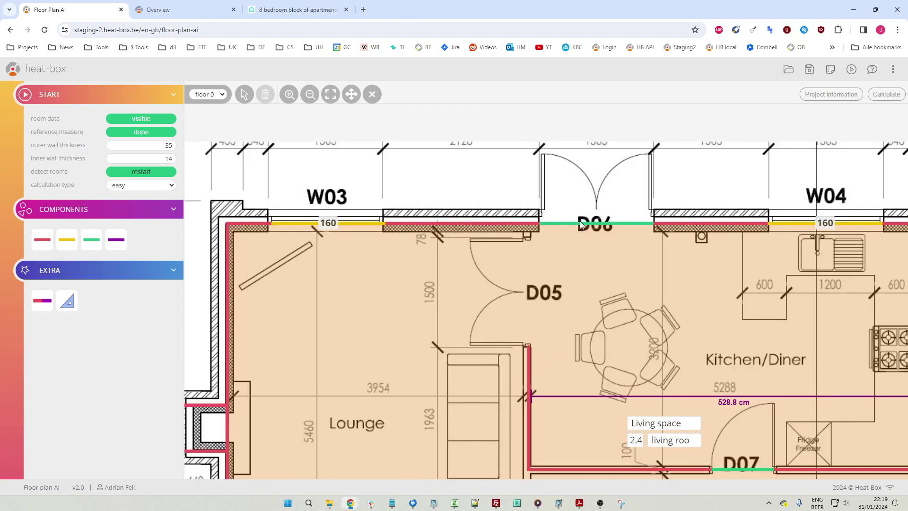
scroll(319, 230, up, 1)
scroll(332, 223, up, 1)
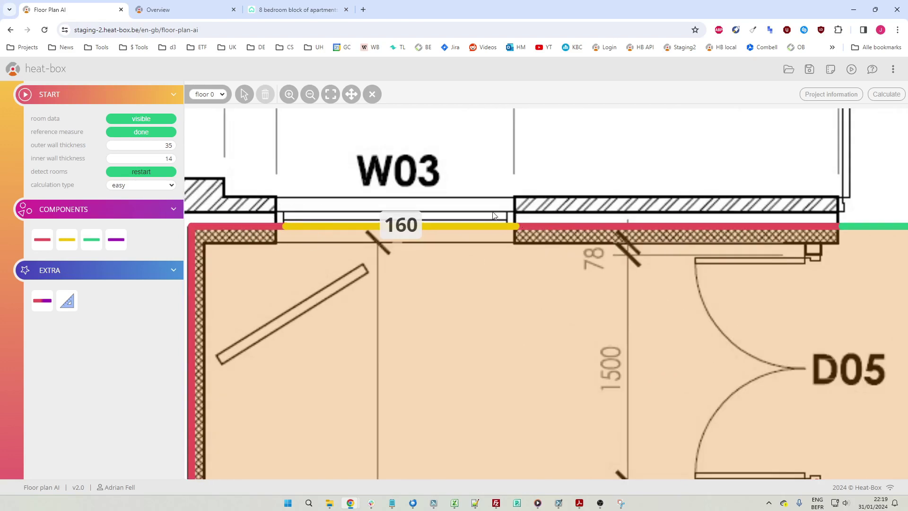
scroll(457, 273, down, 3)
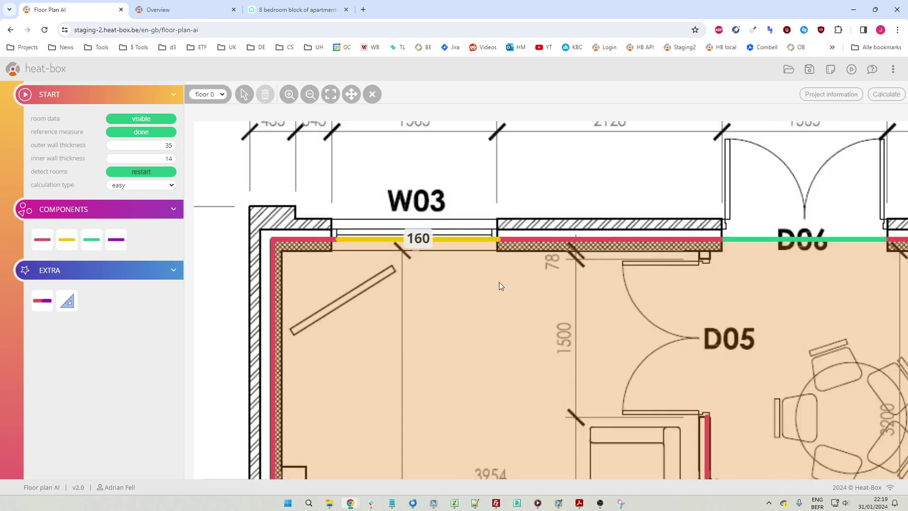
drag(637, 355, 421, 238)
scroll(455, 252, down, 3)
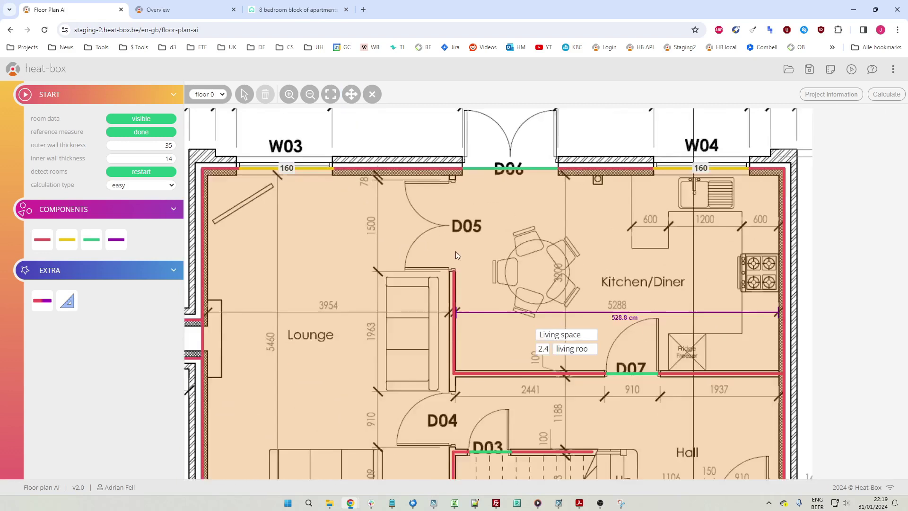
drag(516, 287, 477, 266)
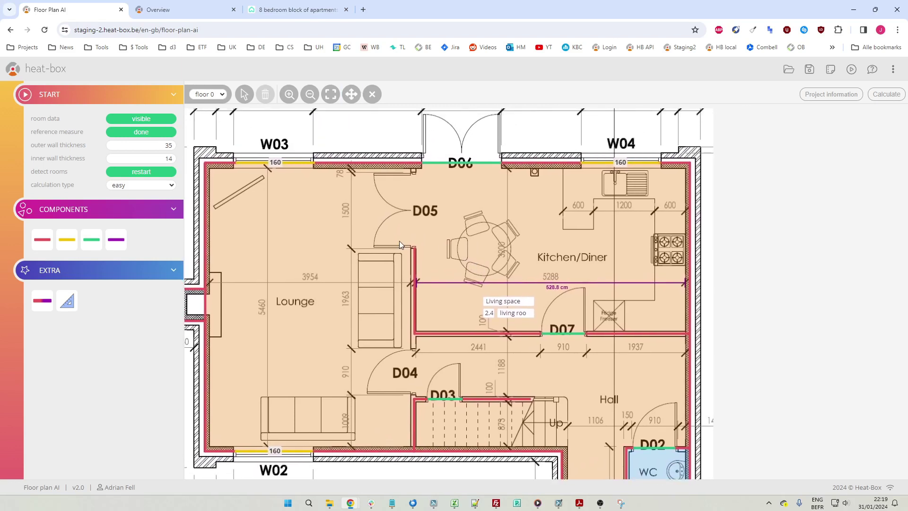
scroll(402, 240, up, 3)
scroll(422, 159, up, 2)
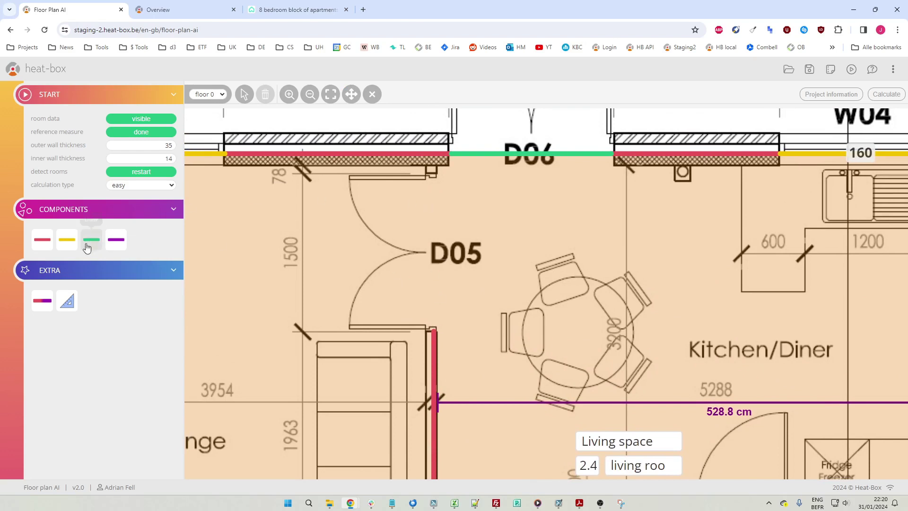
scroll(437, 310, down, 3)
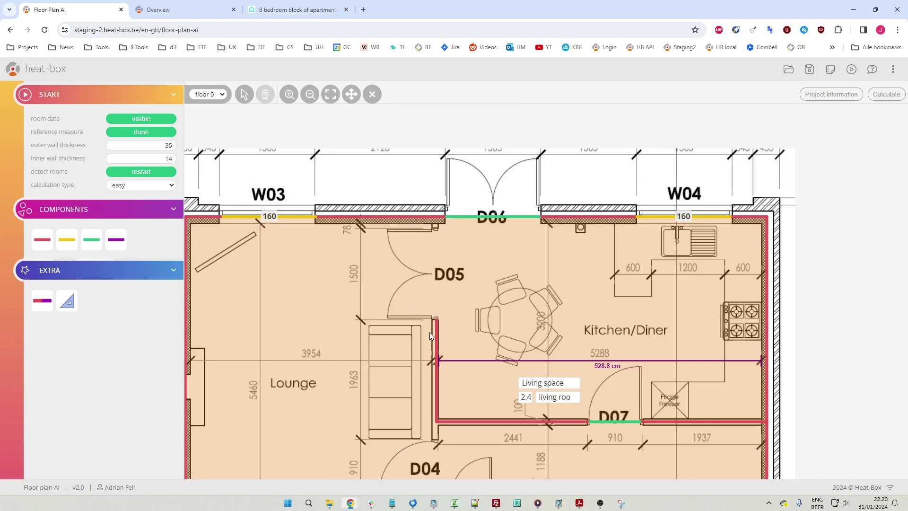
scroll(443, 311, up, 2)
Extend the Lounge/Kitchen dividing wall up to the top wall and draw it down toward D03.
click(52, 245)
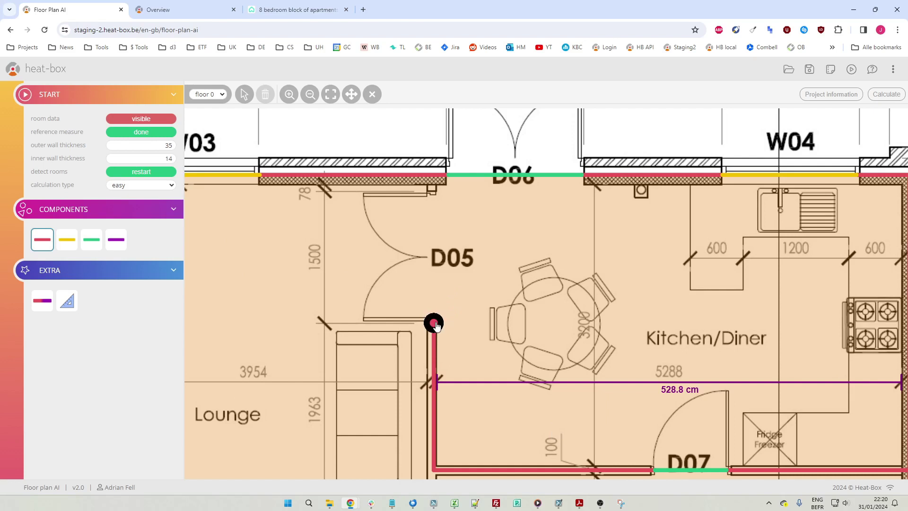
drag(434, 324, 447, 303)
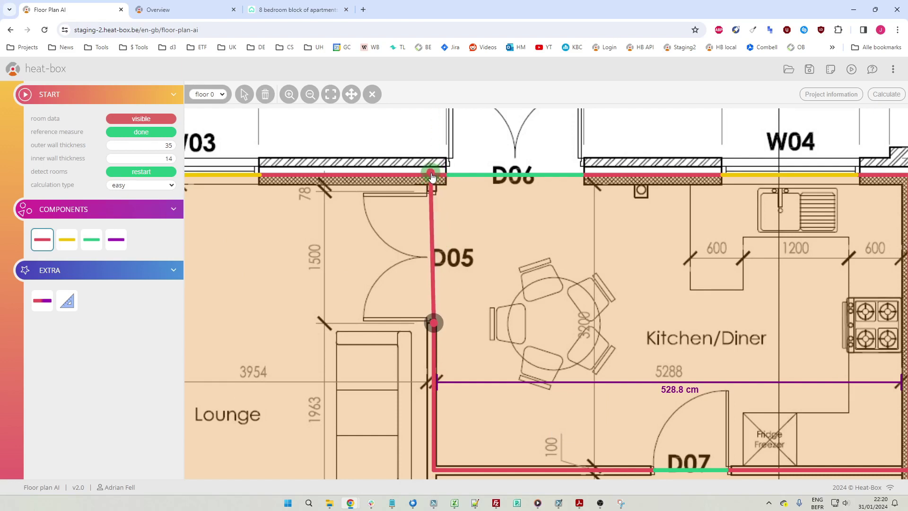
drag(433, 177, 542, 277)
scroll(431, 176, up, 1)
scroll(520, 260, down, 5)
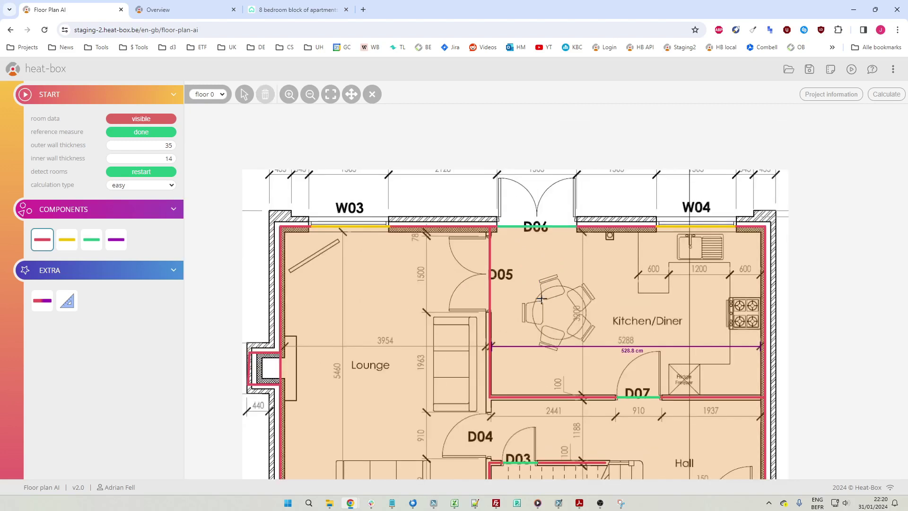
click(351, 94)
scroll(497, 212, up, 5)
scroll(425, 298, up, 4)
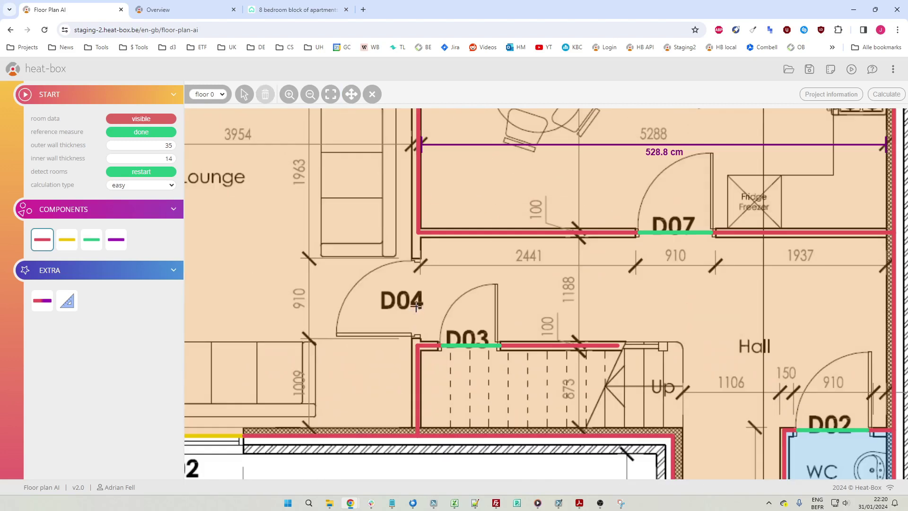
drag(417, 218, 419, 358)
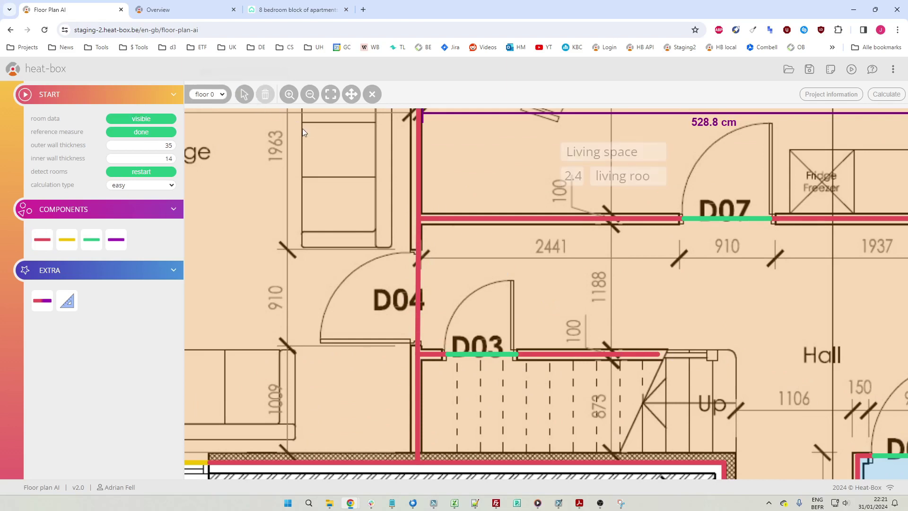
Delete the wall segment, door segment and short wall stub at D03.
drag(726, 385, 496, 289)
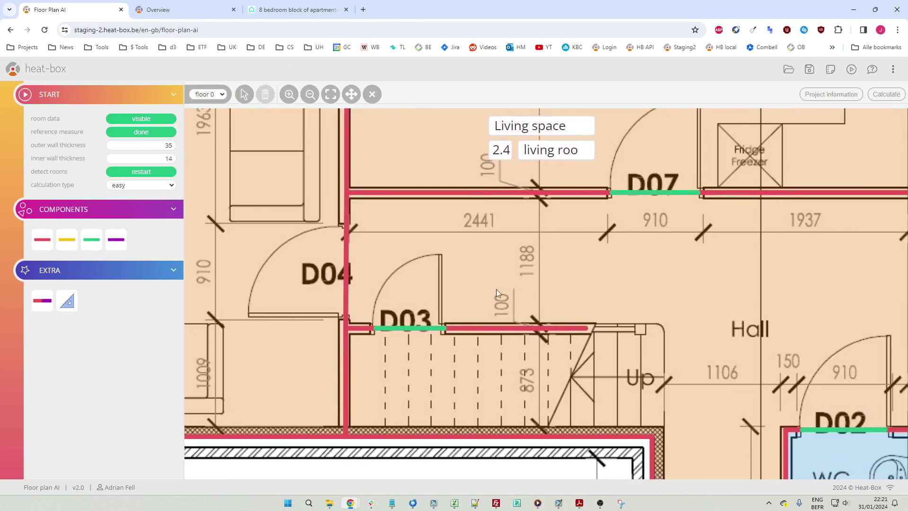
click(478, 328)
key(Delete)
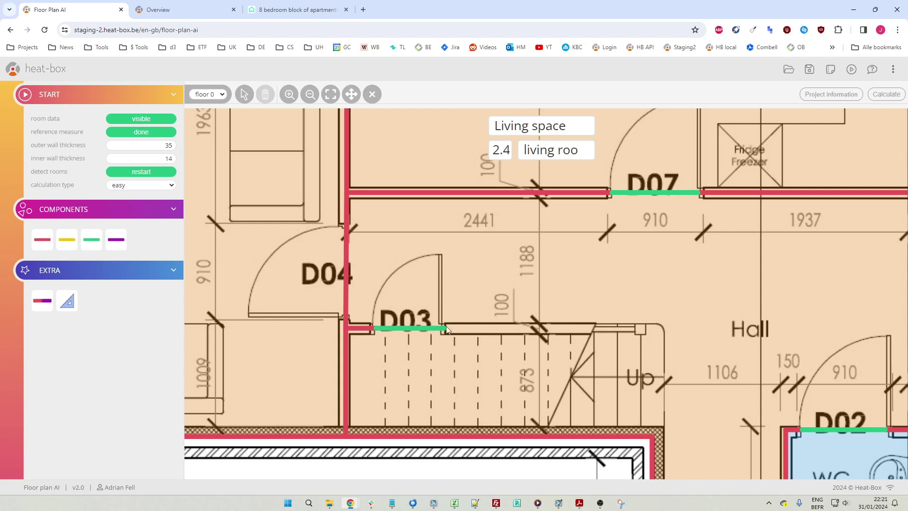
click(431, 328)
key(Delete)
click(365, 326)
key(Delete)
drag(686, 376, 573, 232)
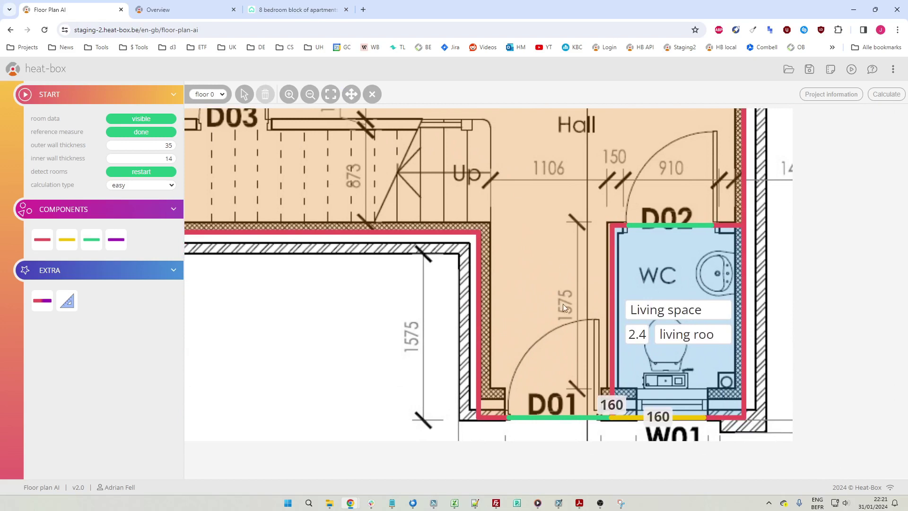
Remove the W01 and D01 segments and redraw the short wall below the WC.
scroll(630, 440, up, 2)
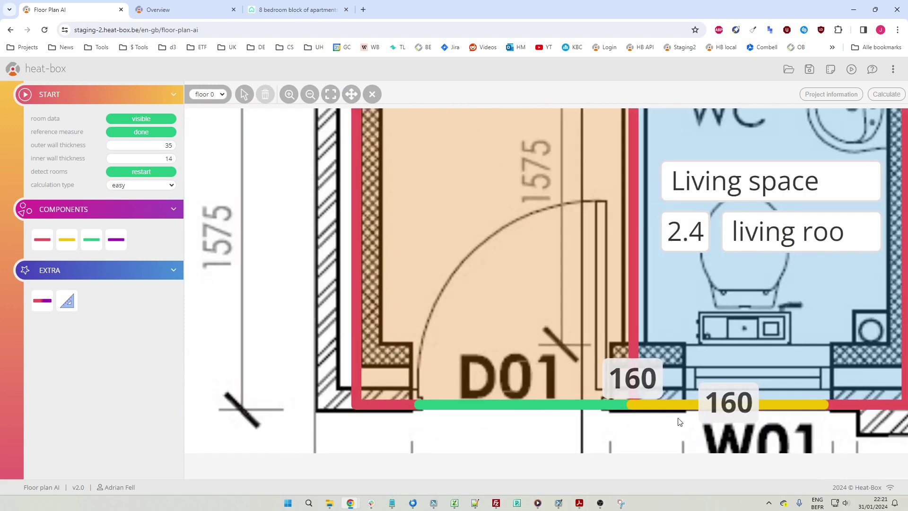
click(688, 404)
key(Delete)
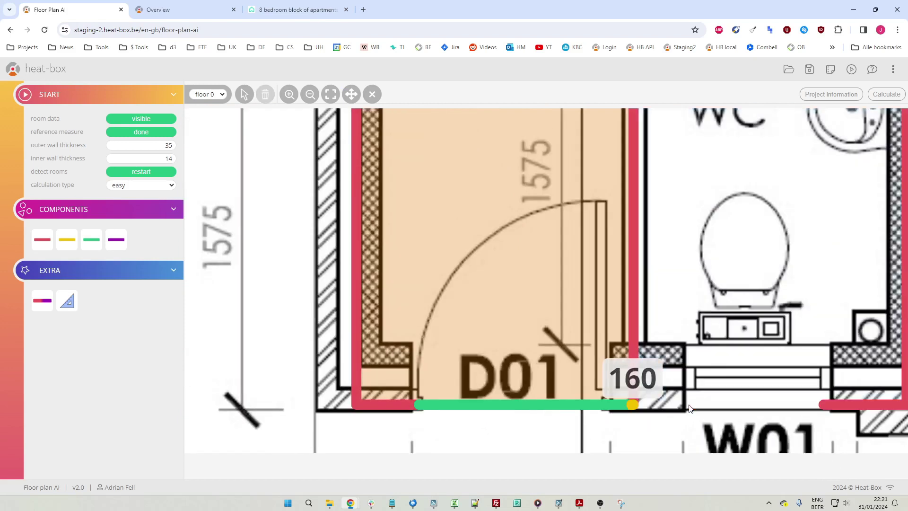
click(624, 405)
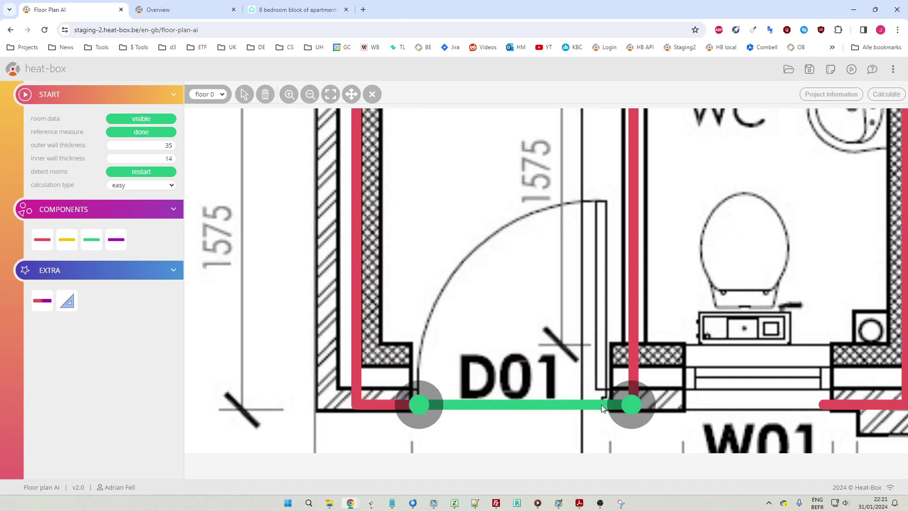
key(Delete)
click(42, 240)
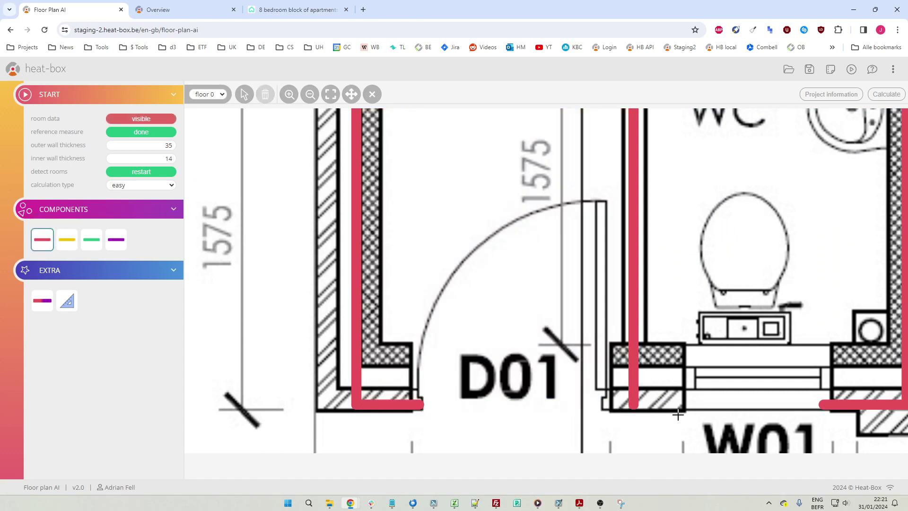
click(609, 406)
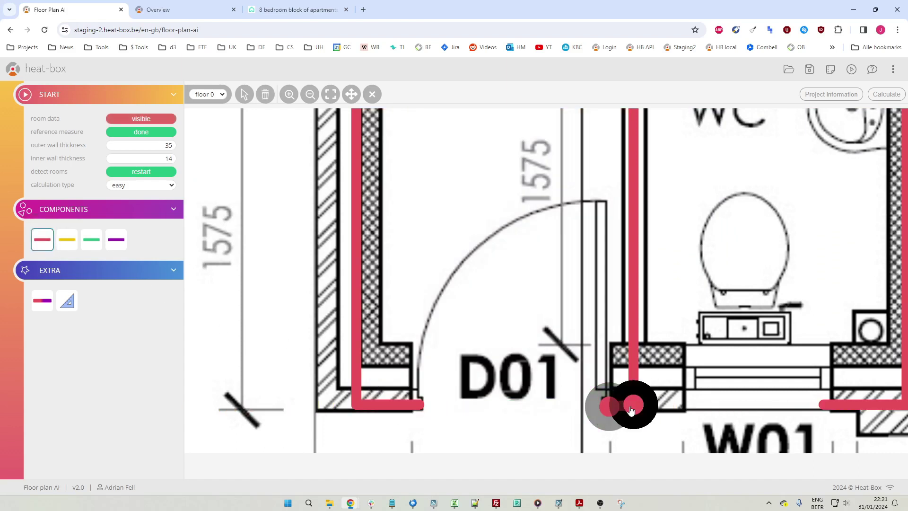
click(634, 405)
double_click(680, 407)
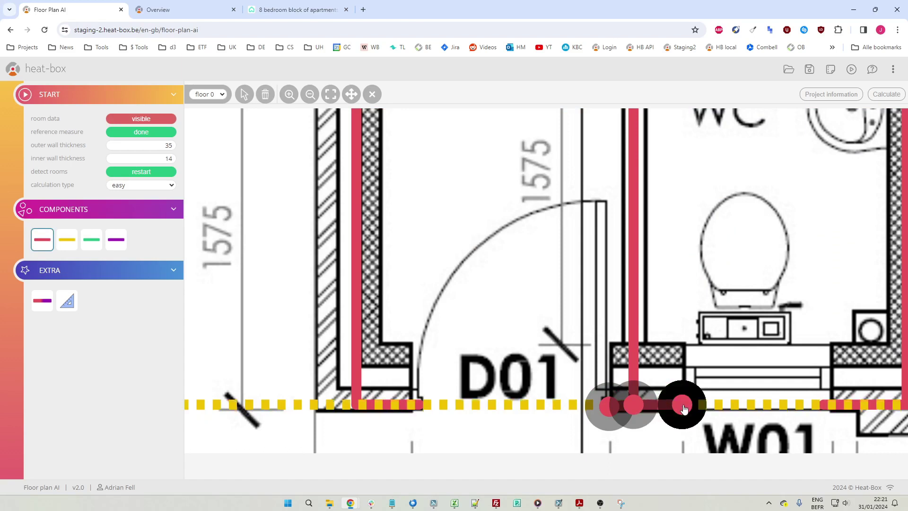
click(244, 94)
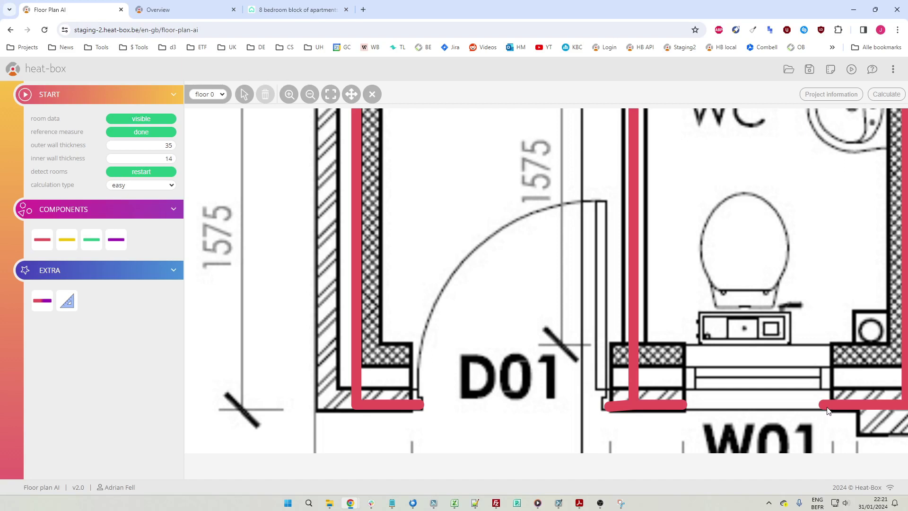
mouse_move(833, 407)
mouse_down()
mouse_move(821, 404)
mouse_move(839, 408)
mouse_up()
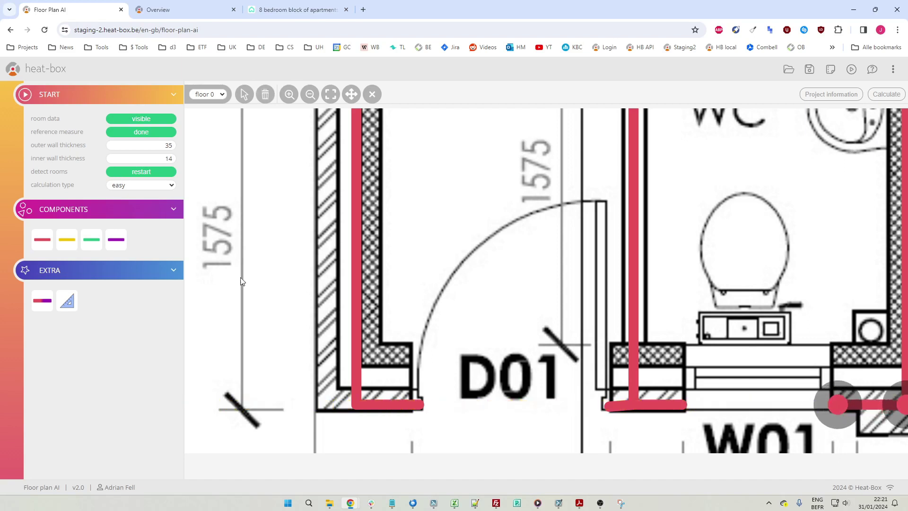
Draw the W01 window along the WC wall and the D01 door beside it.
click(67, 239)
drag(681, 404, 840, 404)
click(91, 239)
click(419, 404)
click(607, 407)
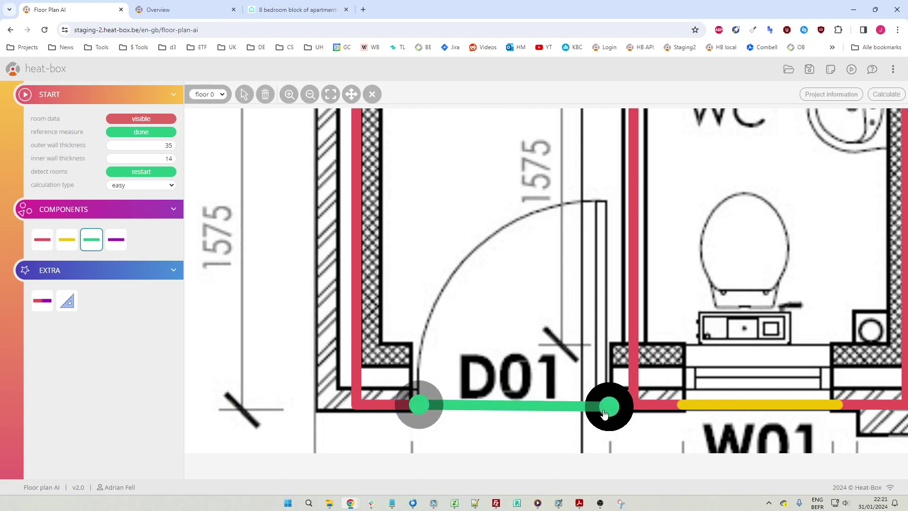
scroll(591, 378, down, 3)
scroll(587, 364, down, 4)
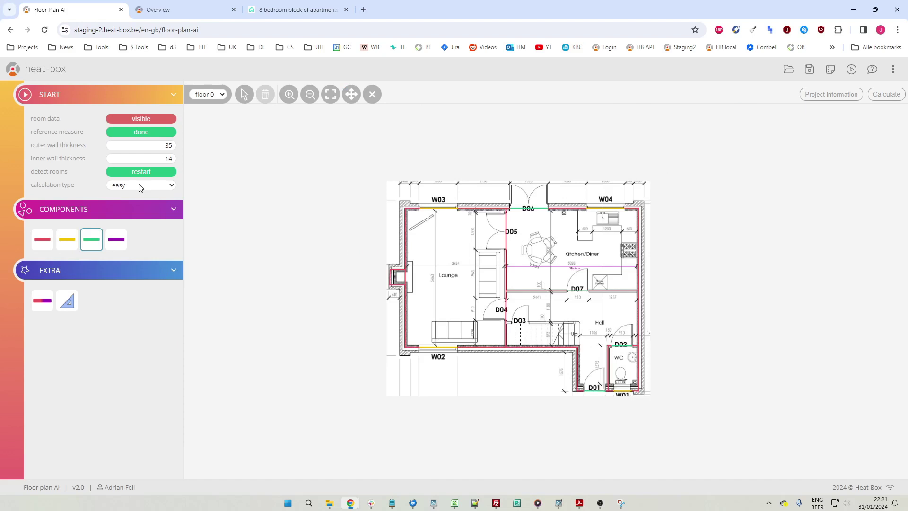
click(146, 176)
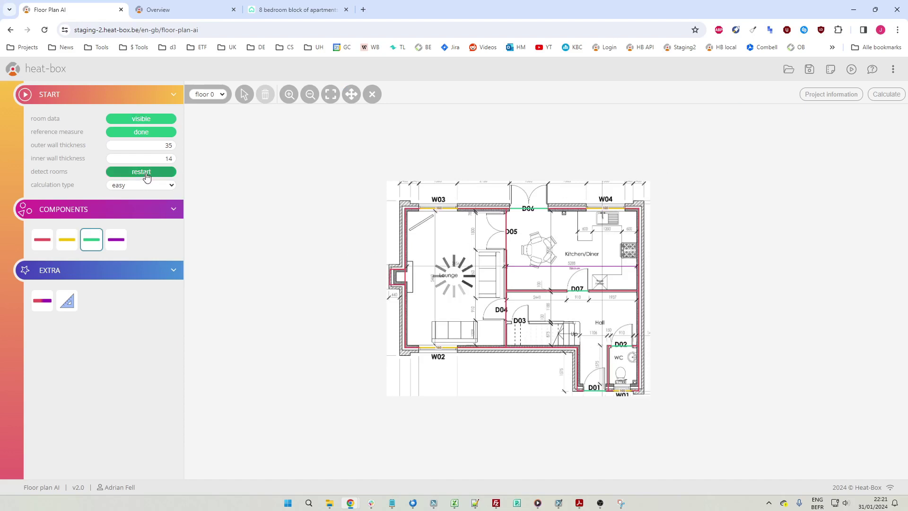
scroll(618, 329, up, 2)
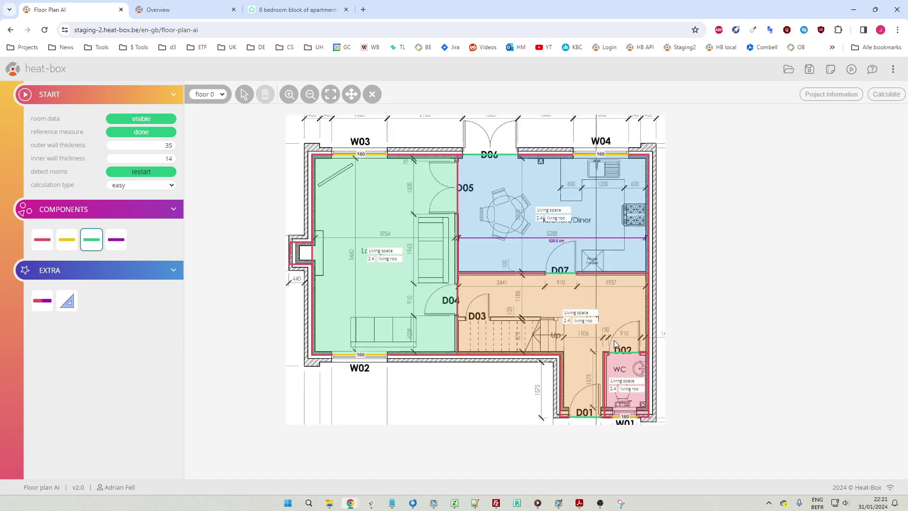
drag(559, 191, 560, 250)
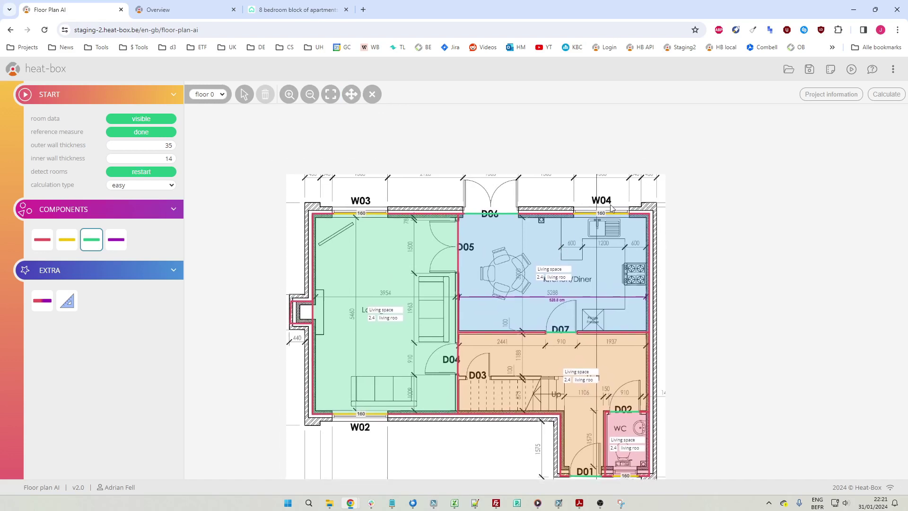
scroll(602, 212, up, 2)
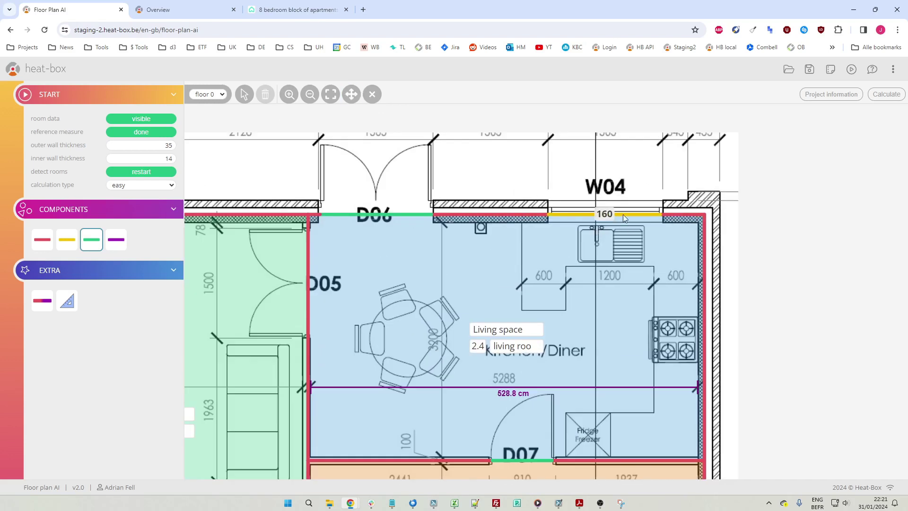
scroll(623, 215, up, 2)
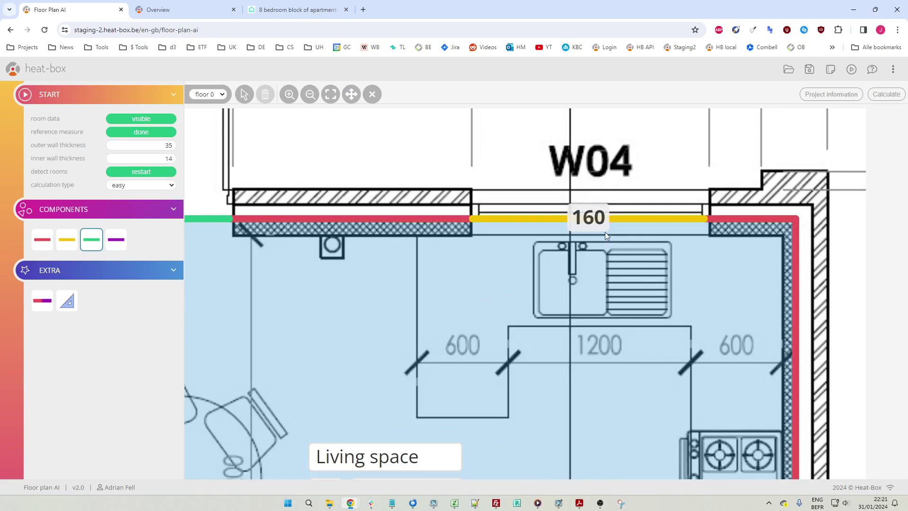
scroll(486, 226, down, 2)
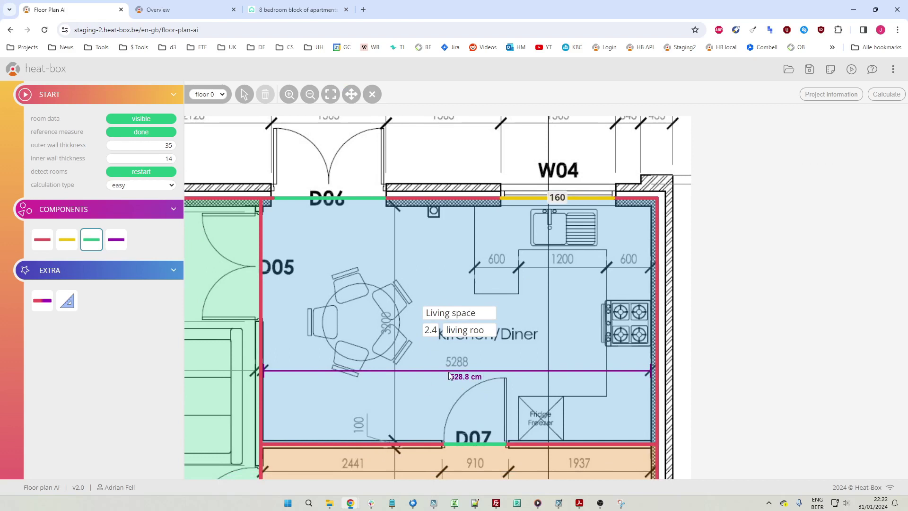
scroll(466, 390, down, 1)
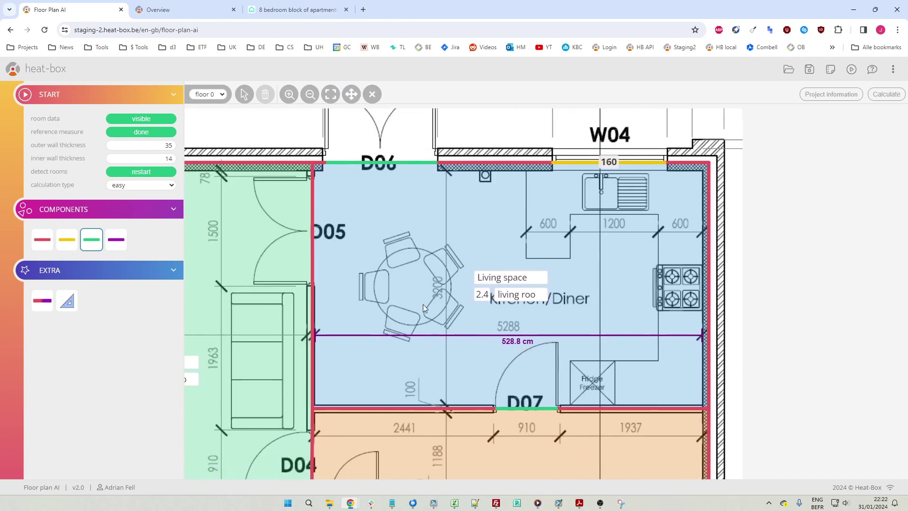
scroll(423, 304, down, 1)
drag(430, 380, 476, 350)
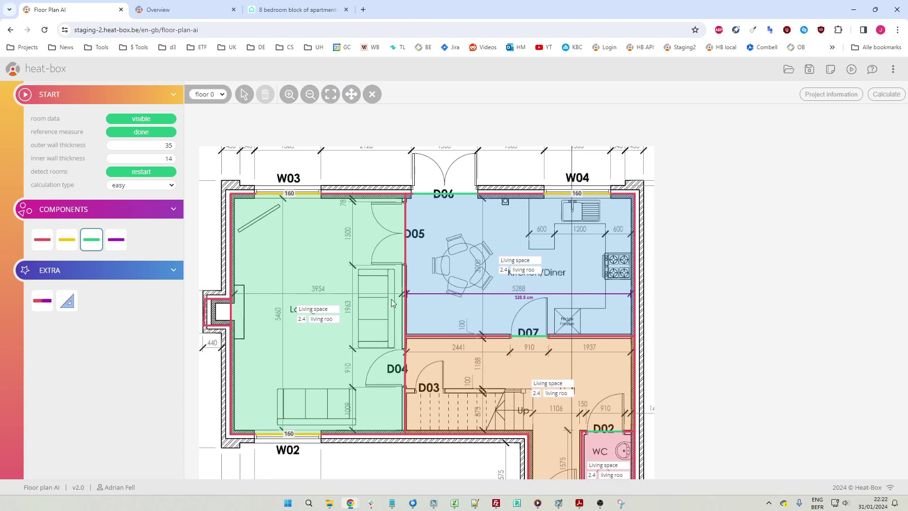
scroll(580, 198, up, 3)
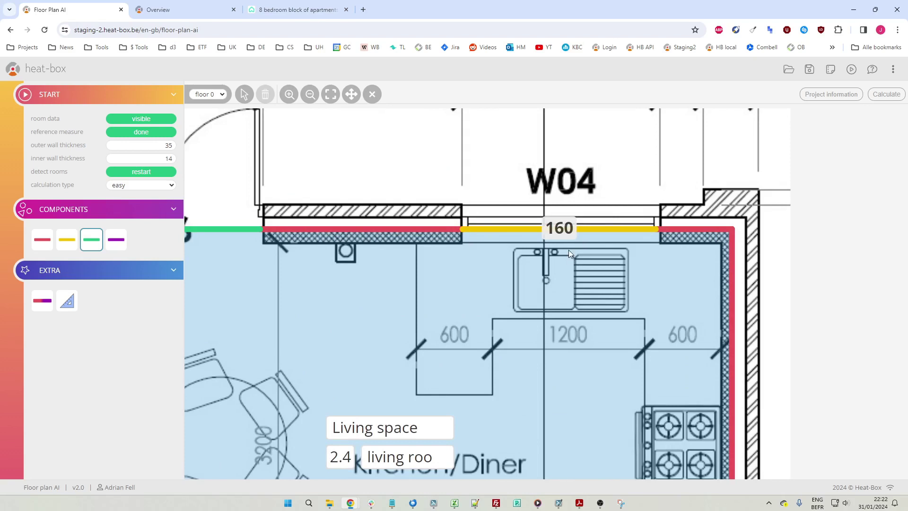
Change the W04 kitchen window length from 160 to 140.
scroll(569, 250, down, 3)
mouse_move(565, 286)
mouse_down()
mouse_move(599, 233)
mouse_move(603, 206)
mouse_up()
drag(367, 444, 370, 393)
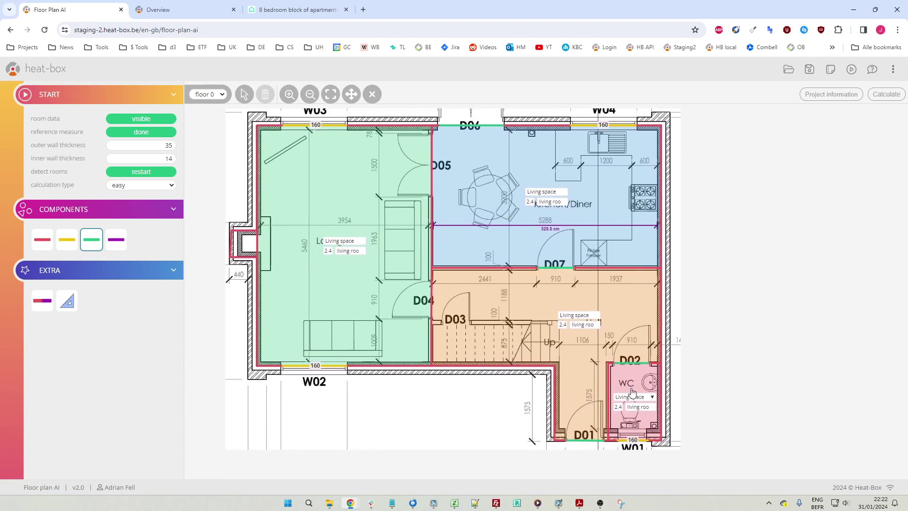
drag(598, 236, 589, 317)
scroll(571, 238, up, 5)
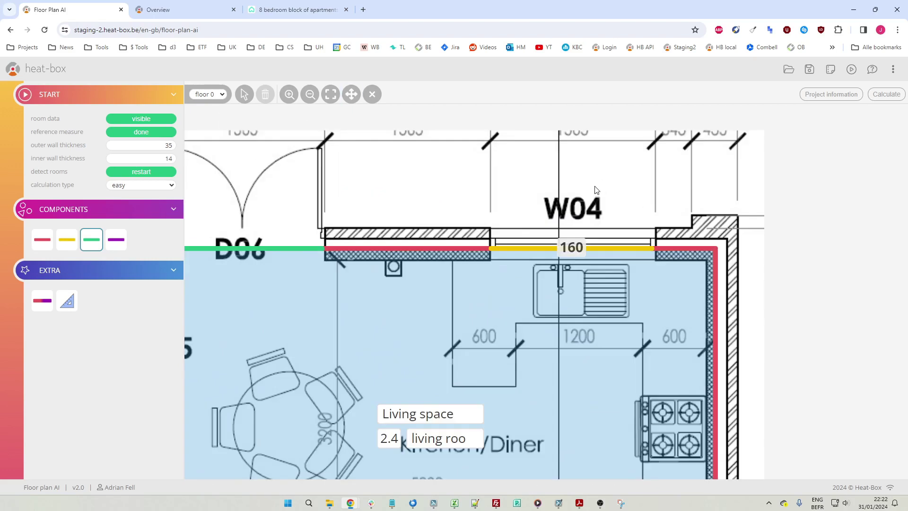
scroll(571, 238, up, 1)
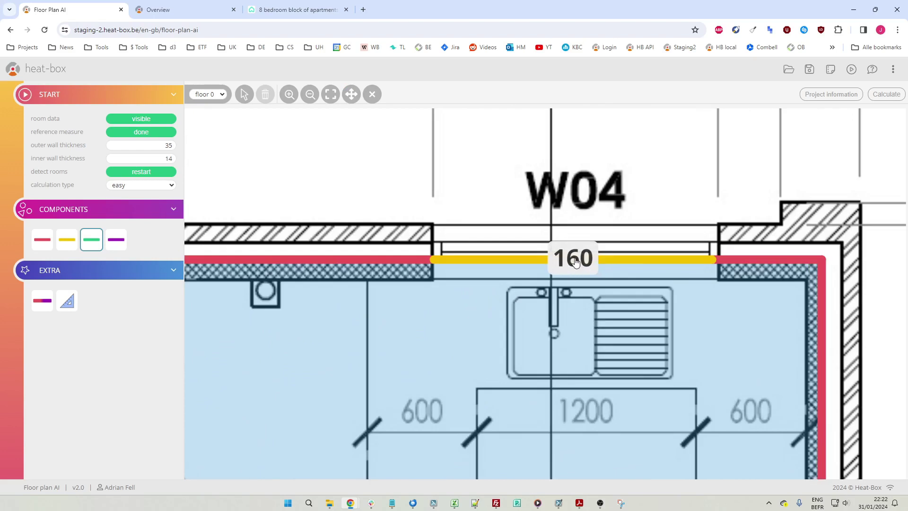
click(575, 264)
key(BackSpace)
key(BackSpace)
text(40)
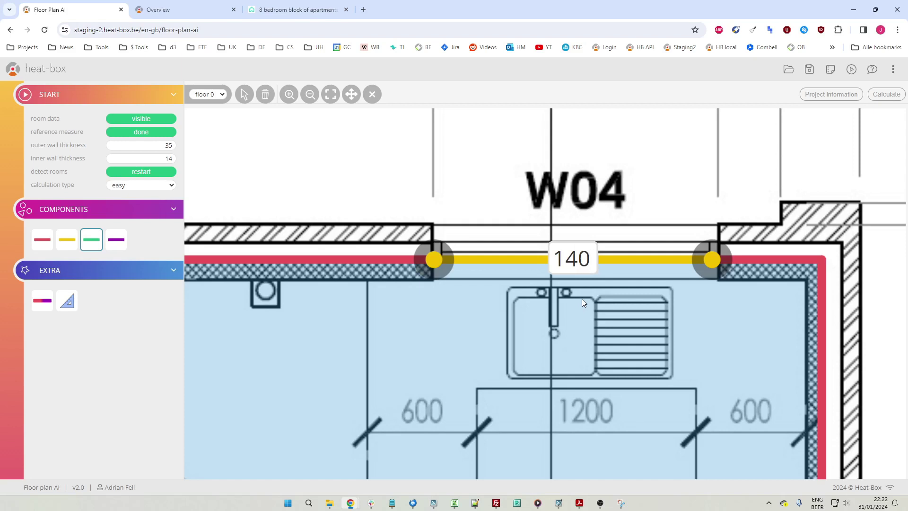
key(Return)
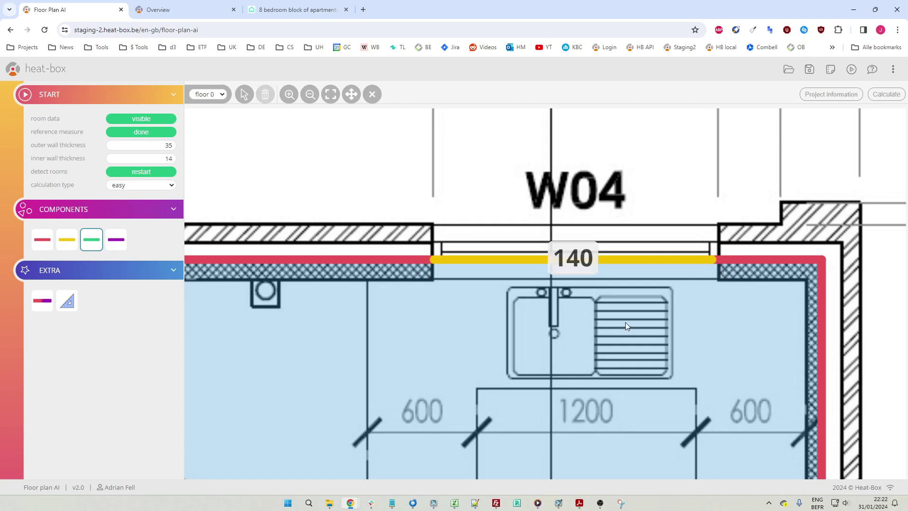
scroll(625, 325, down, 5)
drag(595, 373, 652, 206)
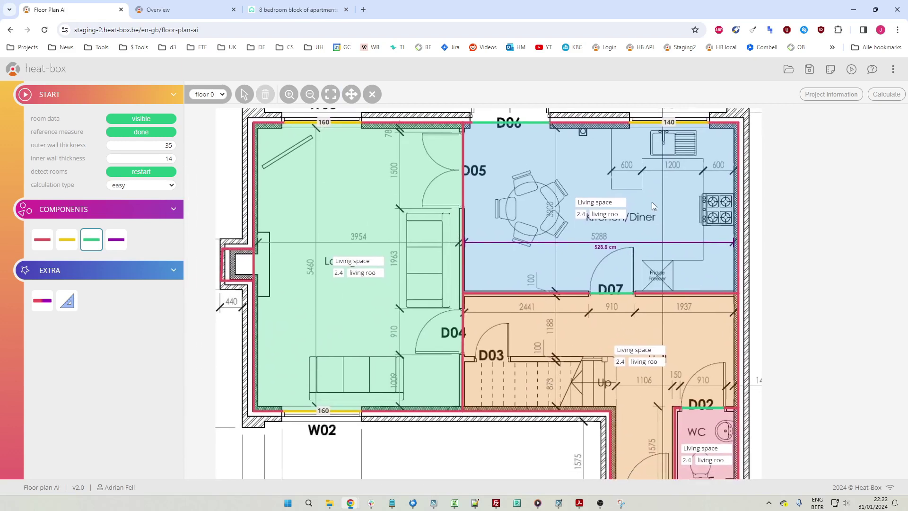
Keep the living room as Living space and rename the kitchen Diner, both typed living room.
click(371, 264)
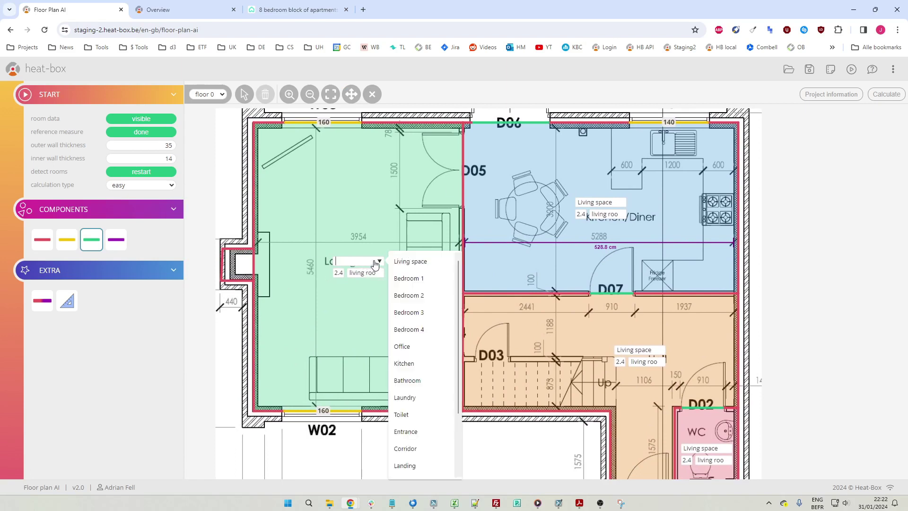
click(423, 263)
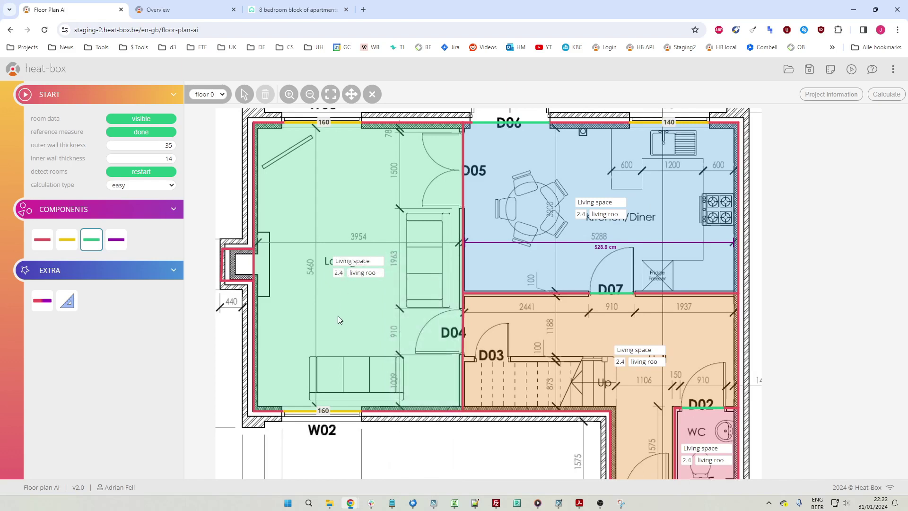
click(363, 278)
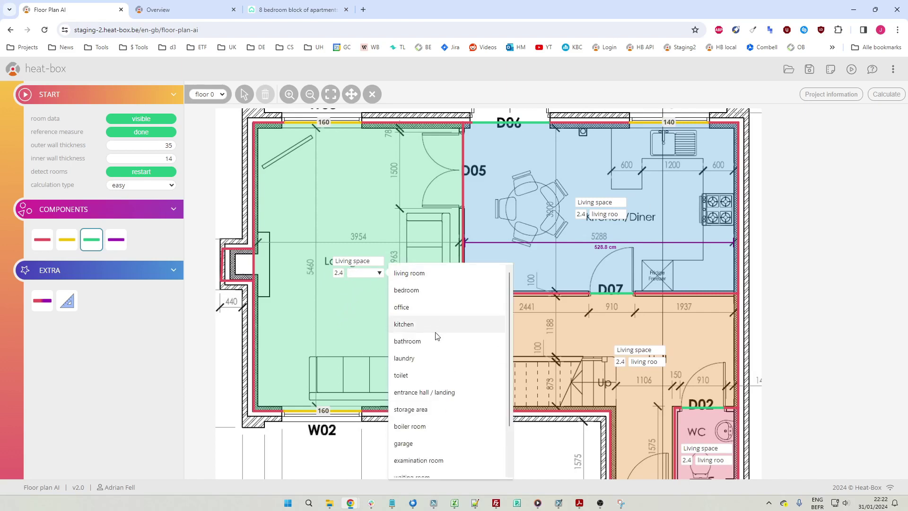
click(431, 279)
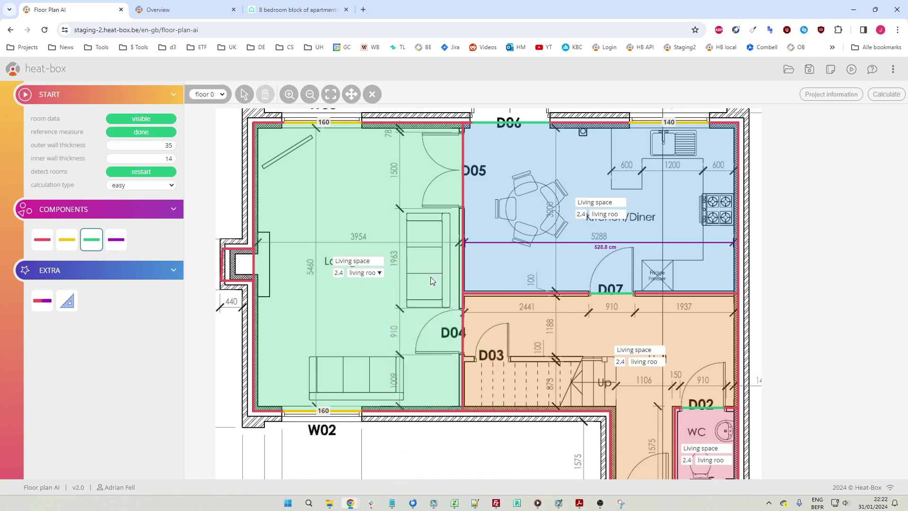
click(613, 205)
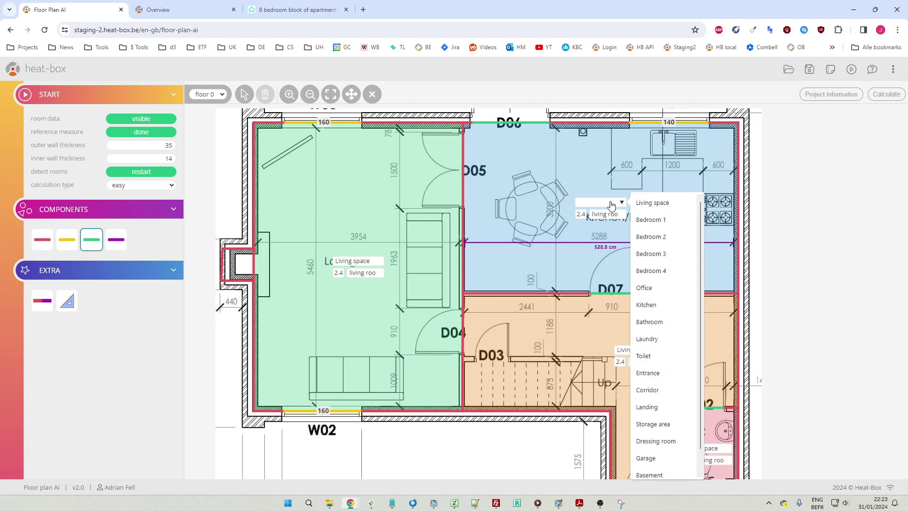
text(Diner)
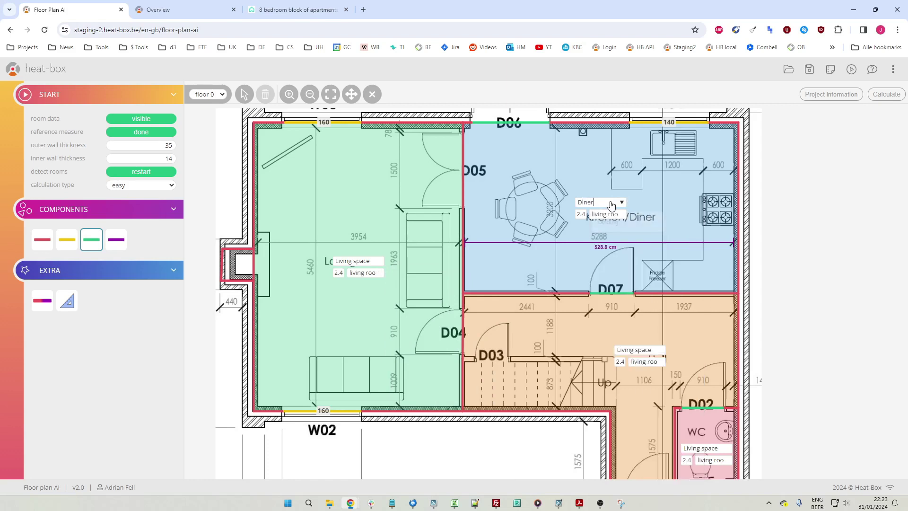
click(614, 216)
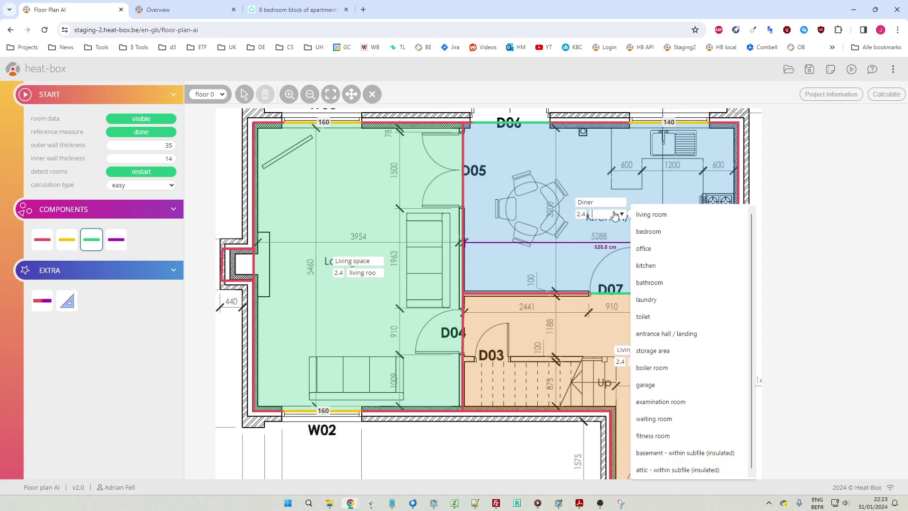
click(651, 214)
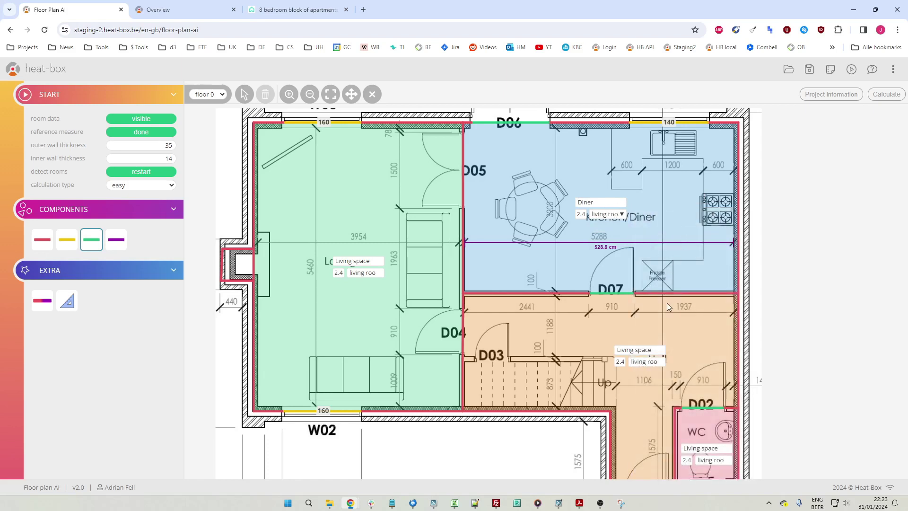
Name the hall Entrance and the WC Toilet, then run the heat-loss calculation.
scroll(667, 306, down, 3)
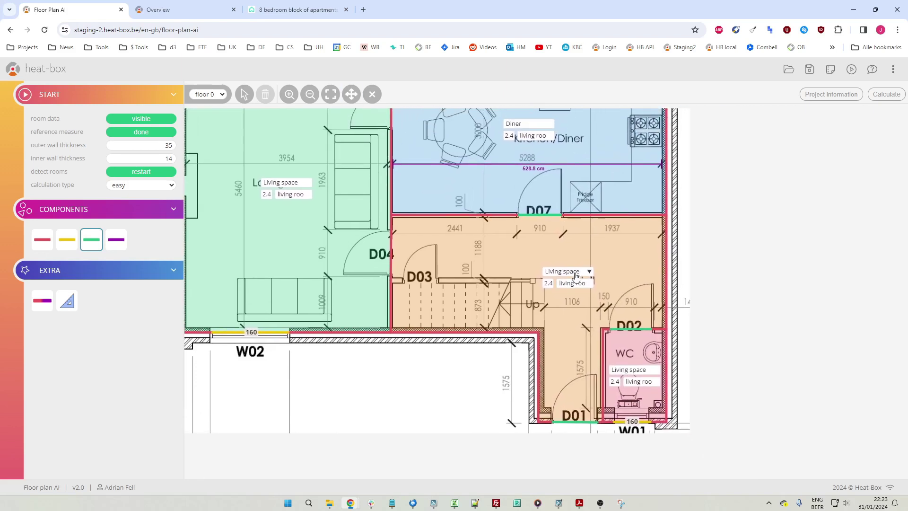
click(576, 276)
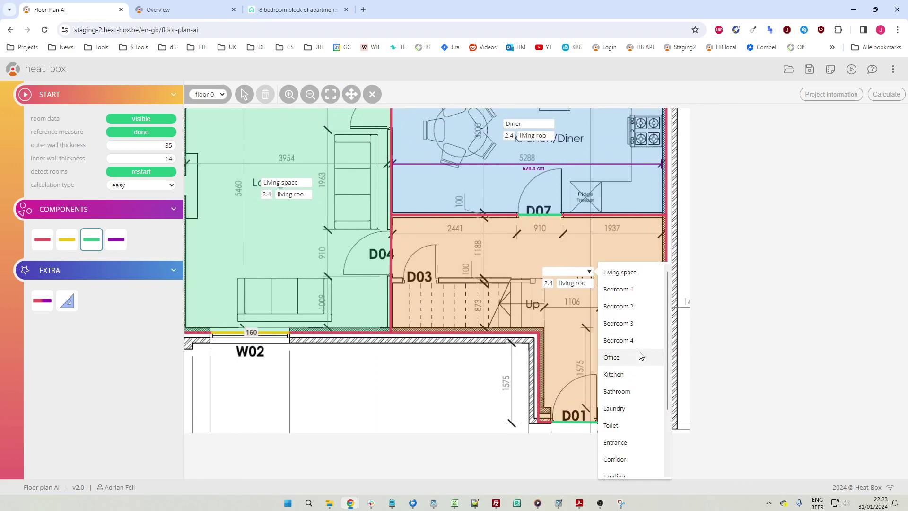
click(620, 442)
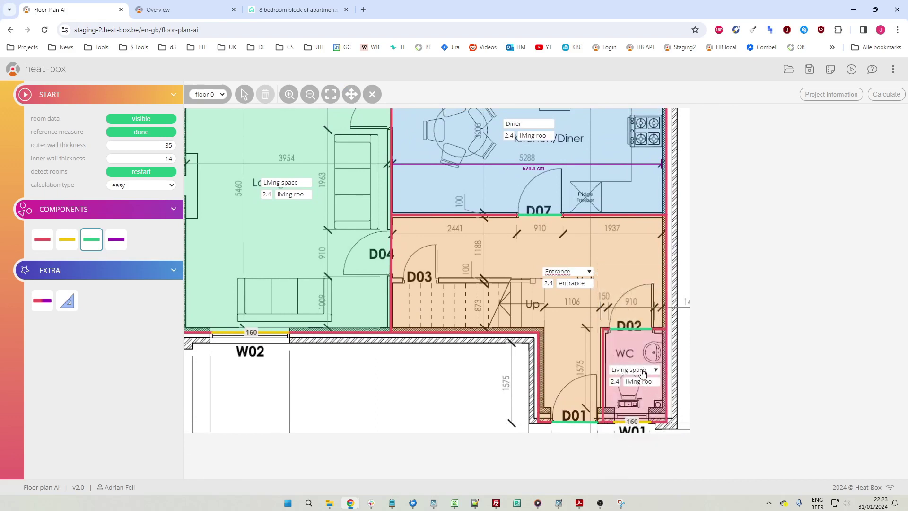
click(642, 372)
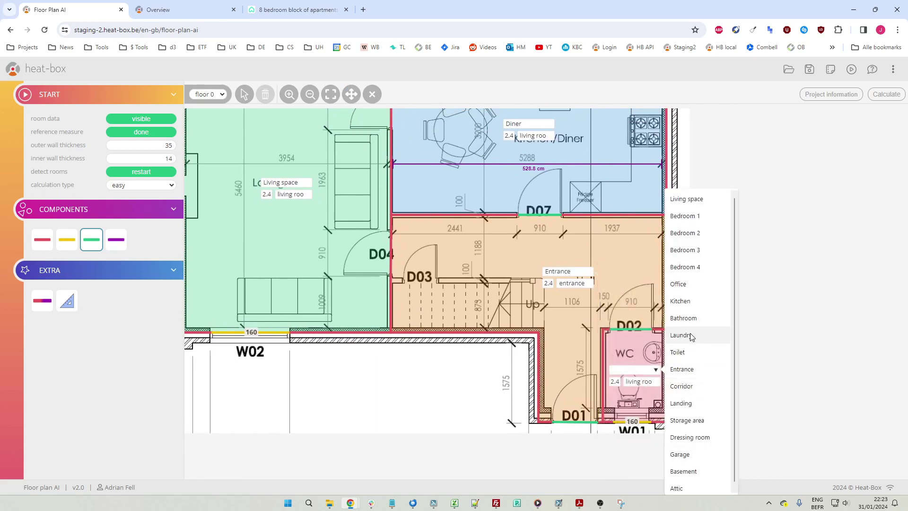
click(681, 351)
scroll(546, 247, down, 3)
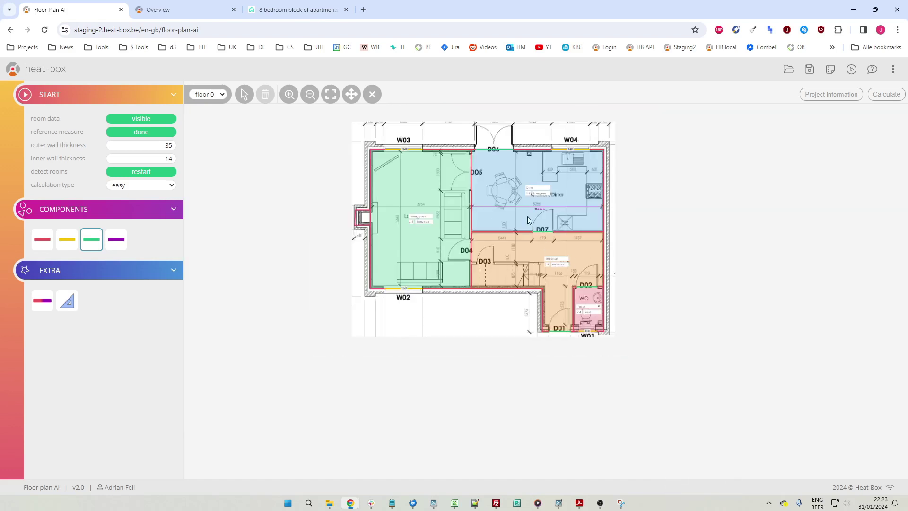
drag(527, 216, 537, 271)
scroll(537, 271, up, 1)
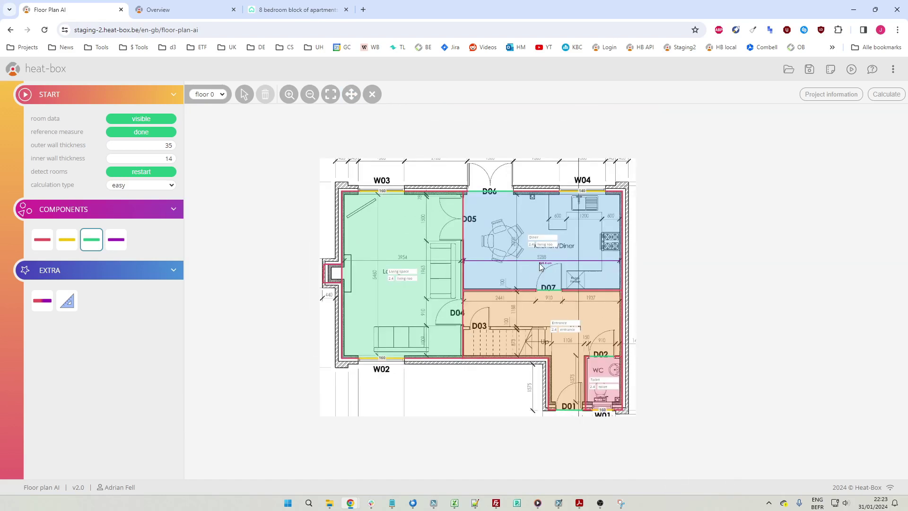
click(888, 96)
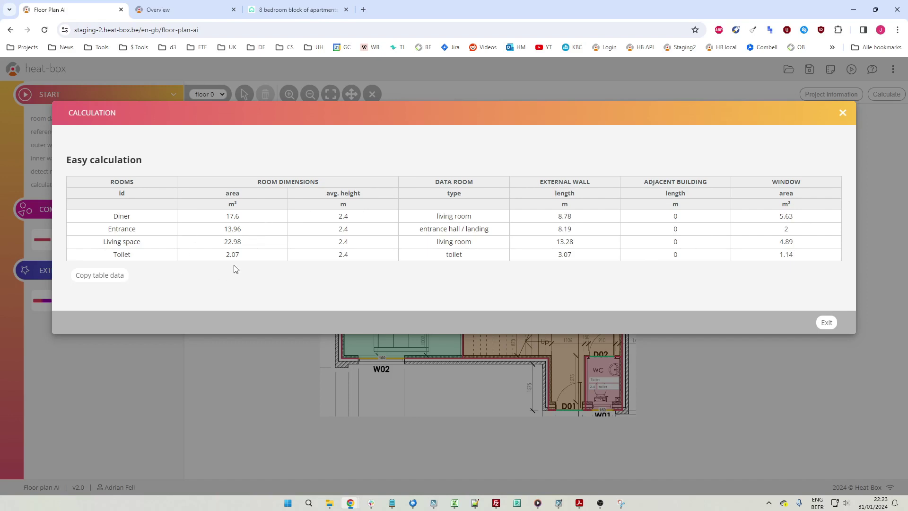
Copy the room table for Diner, Entrance, Living space and Toilet, then return to the heat-box Overview.
click(107, 280)
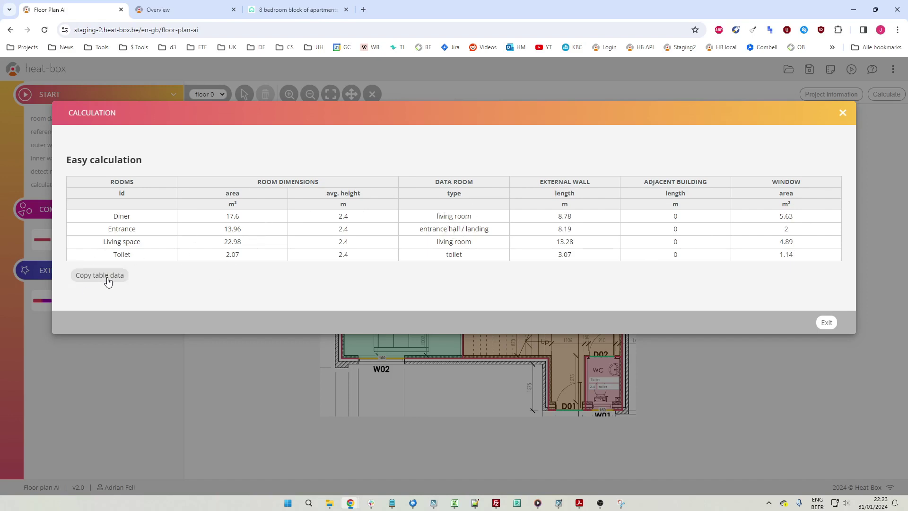
click(170, 10)
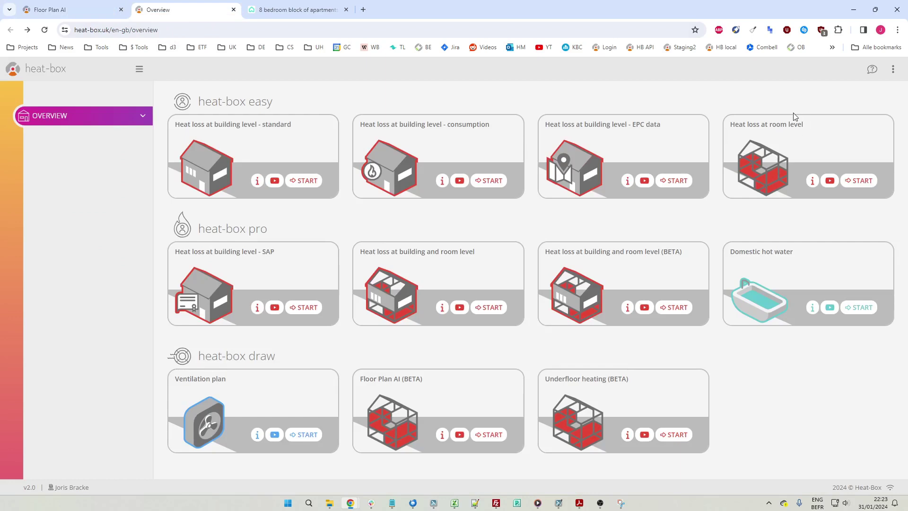
Start the Heat loss at room level (BS EN 12831-1) calculator and scroll to its Rooms table.
click(865, 180)
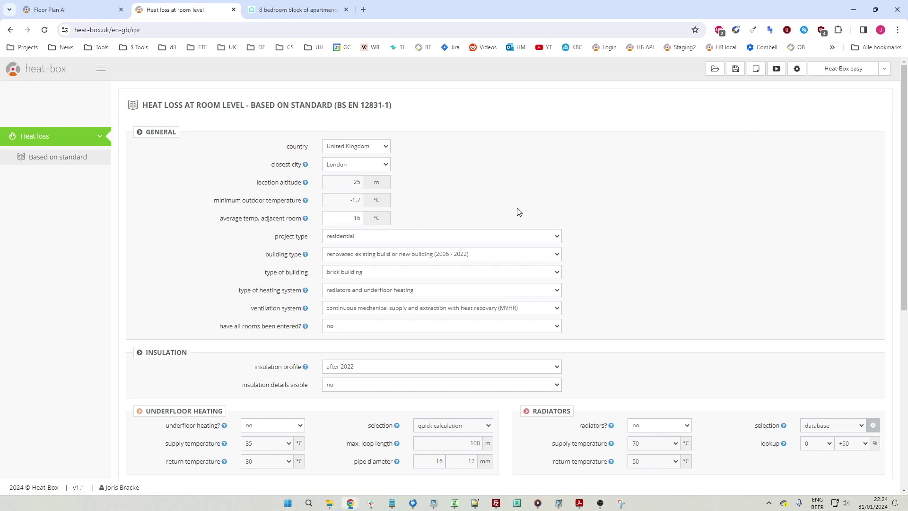
scroll(519, 211, down, 6)
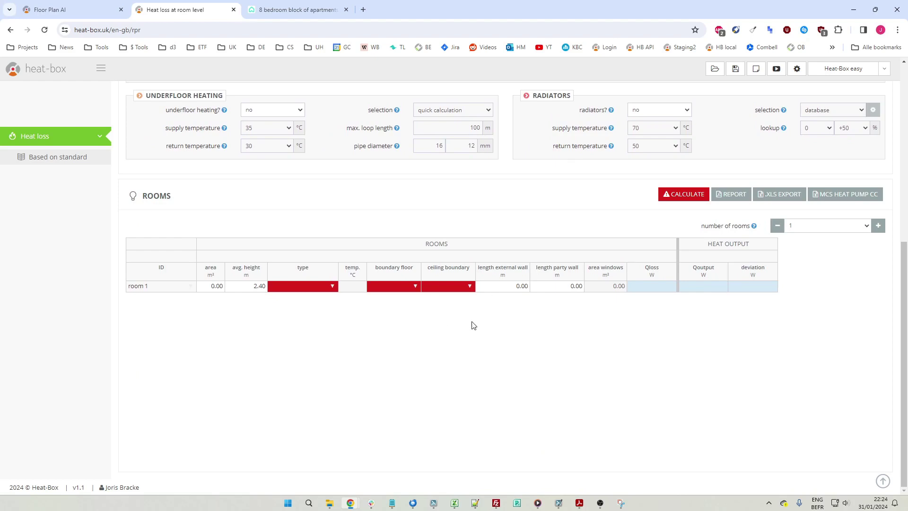
Set the Rooms table to 4 rooms and paste in the copied room data.
click(811, 232)
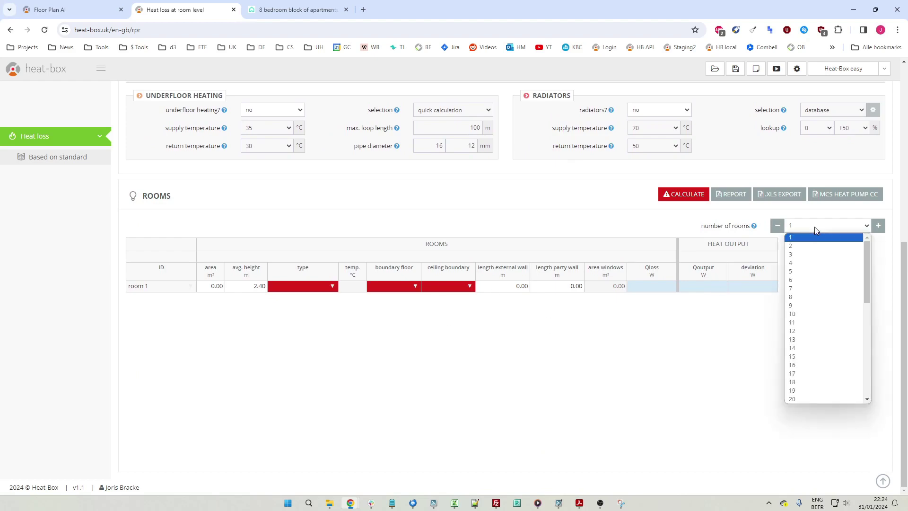
click(808, 262)
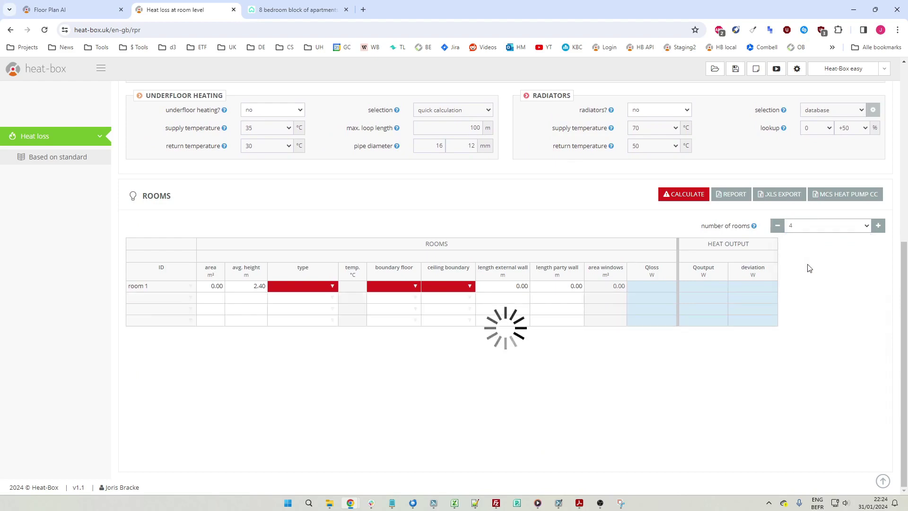
click(166, 289)
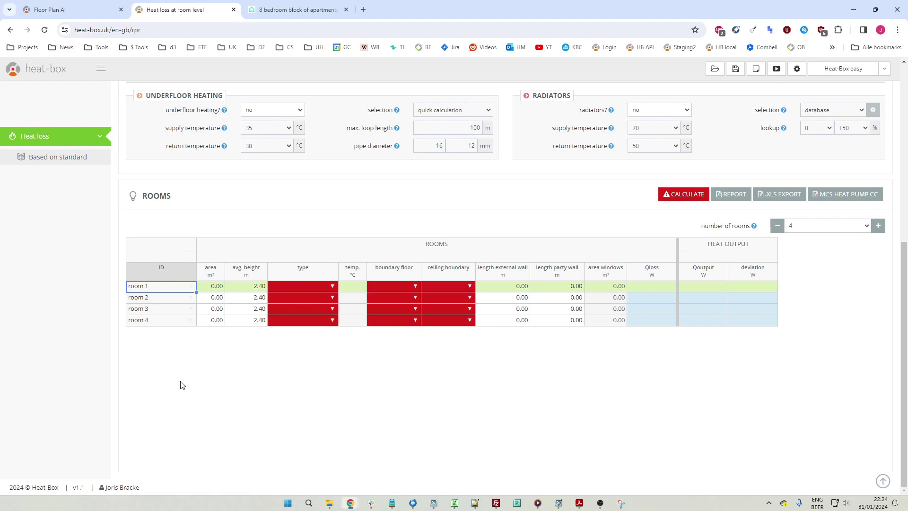
text(Diner	17.60	2.40	living room	20.0			8.78	0.00	5.63 Entrance	13.96	2.40	entrance hall / landin	16.0			8.19	0.00	3.68 Living space	22.98	2.40	living room	20.0			13.28	0.00	9.09 Toilet	2.07	2.40	toilet	16.0			3.07	0.00	0.45)
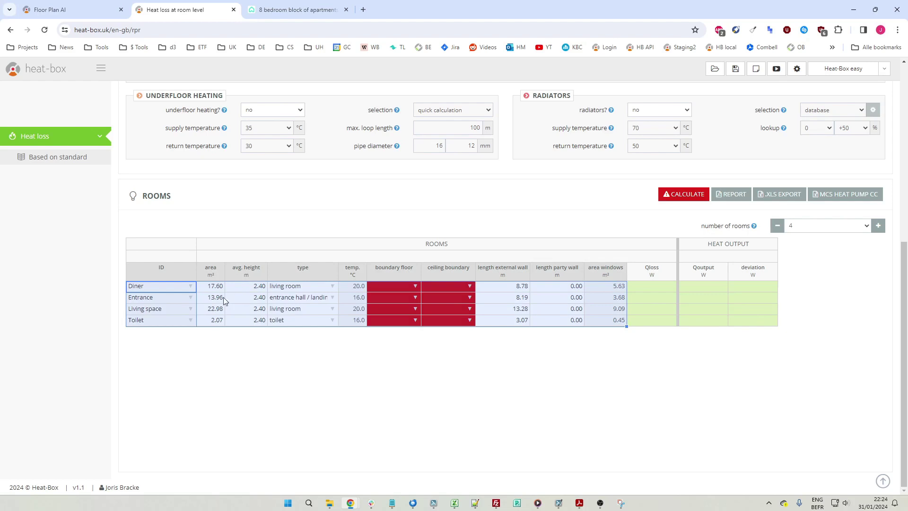
click(246, 339)
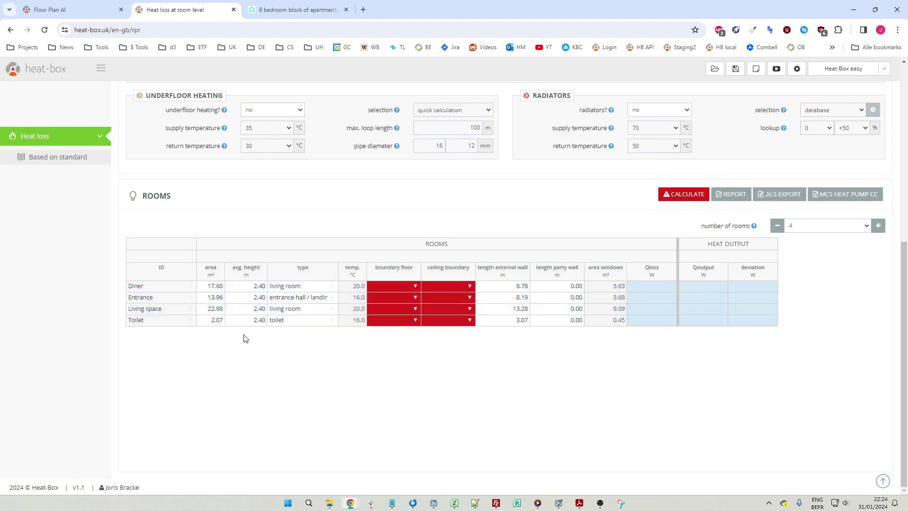
Set the Diner design temperature to 21 °C.
click(163, 287)
click(216, 289)
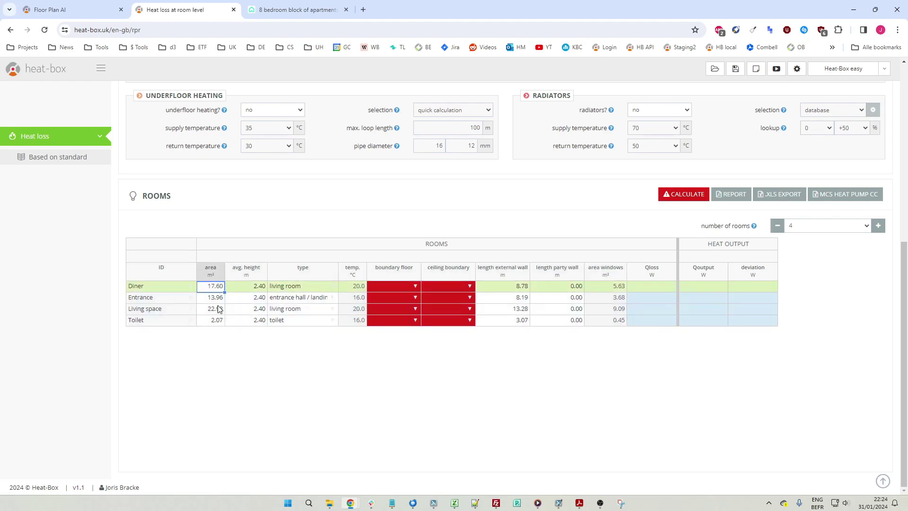
click(251, 289)
click(297, 290)
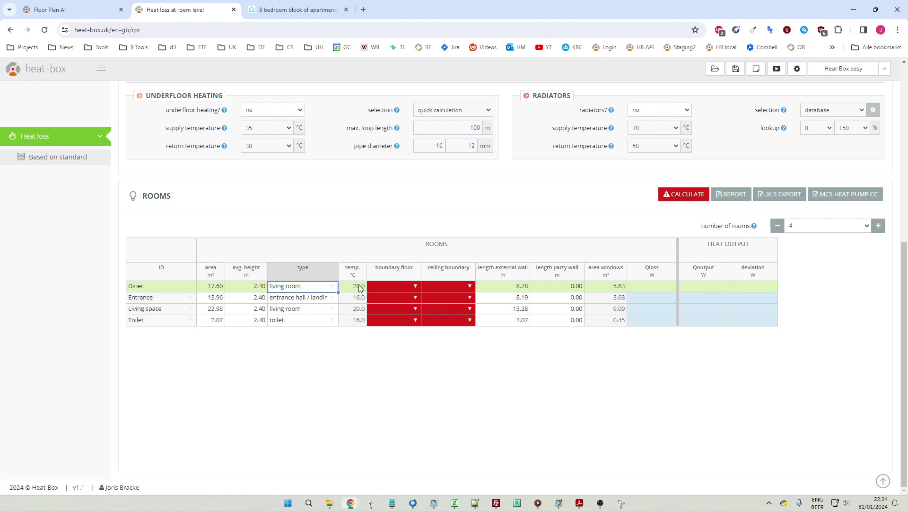
drag(350, 290, 354, 323)
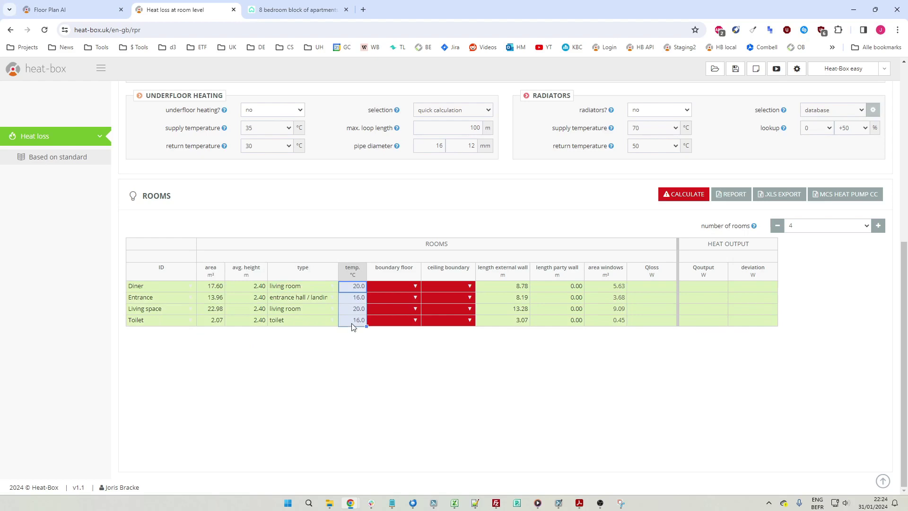
key(ctrl+plus)
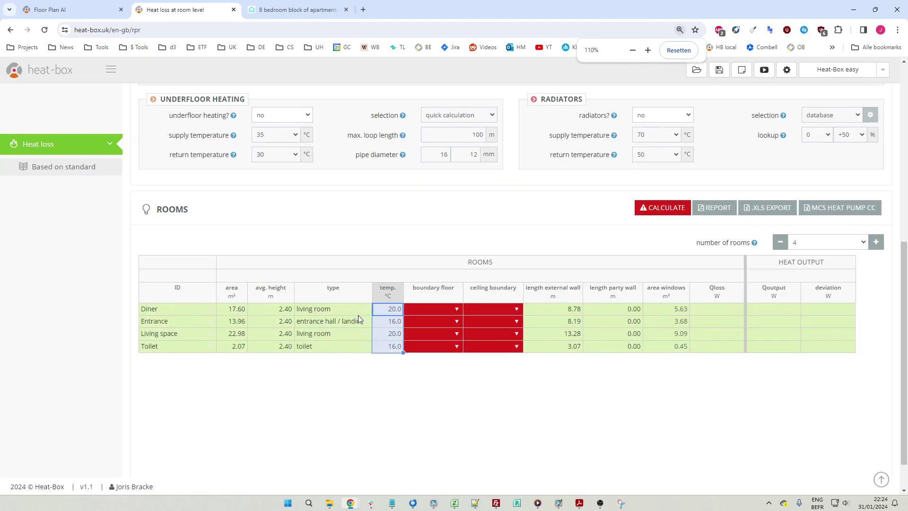
key(ctrl+minus)
click(356, 288)
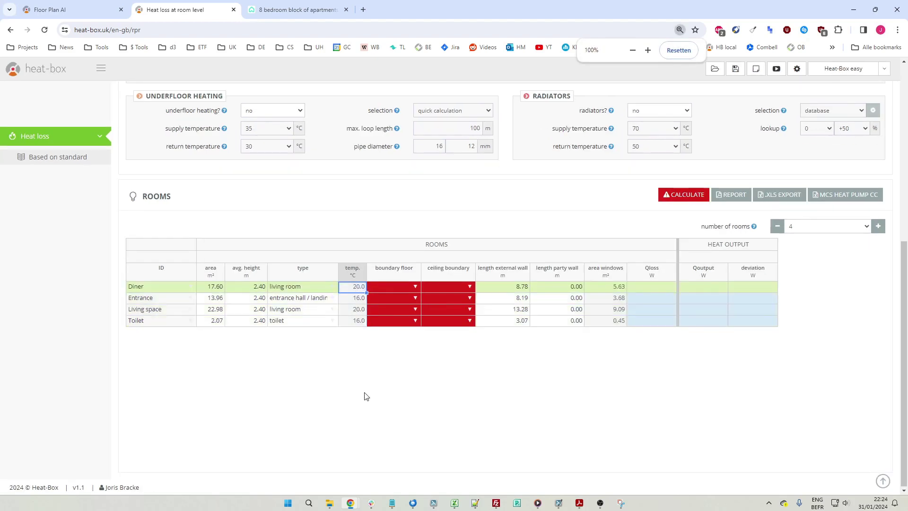
text(21)
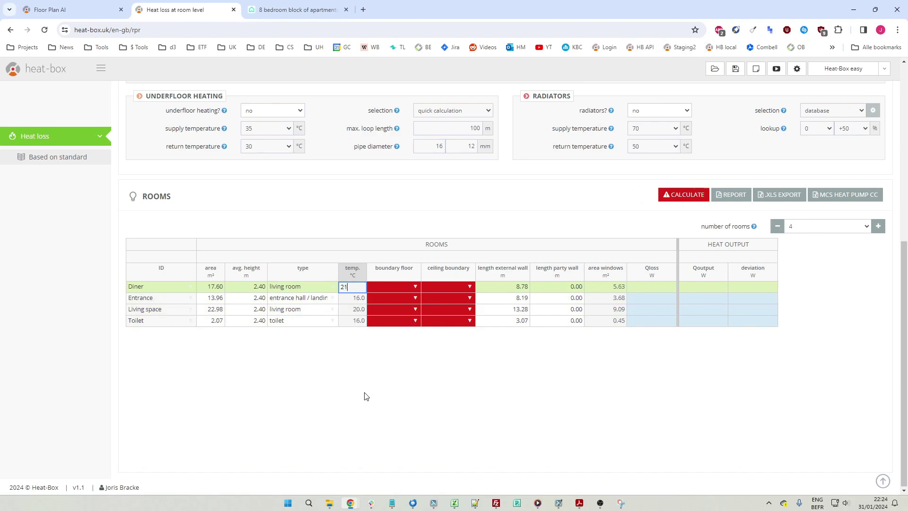
key(Return)
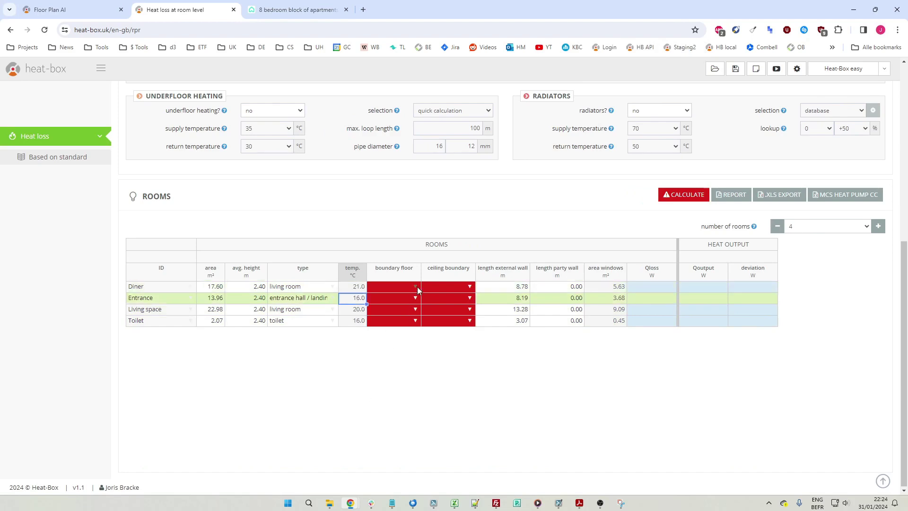
Set the Diner boundary floor to ground.
click(519, 287)
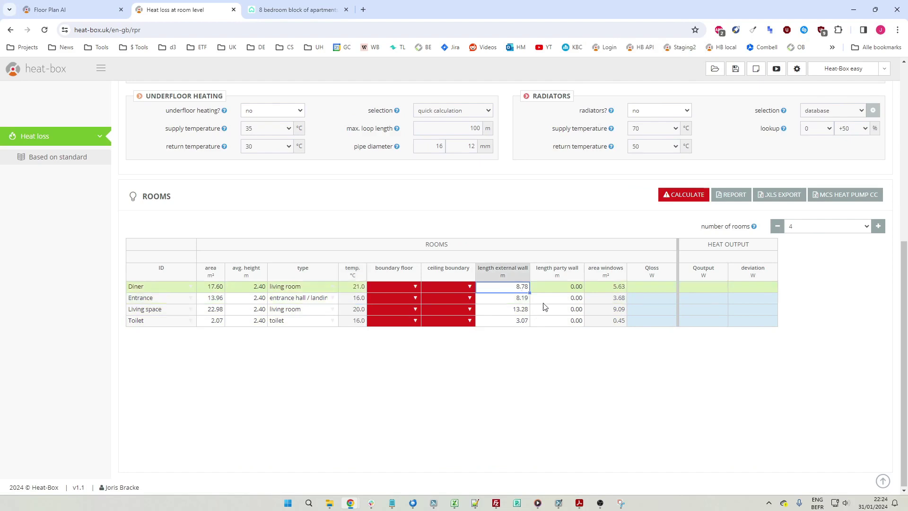
click(569, 292)
click(613, 290)
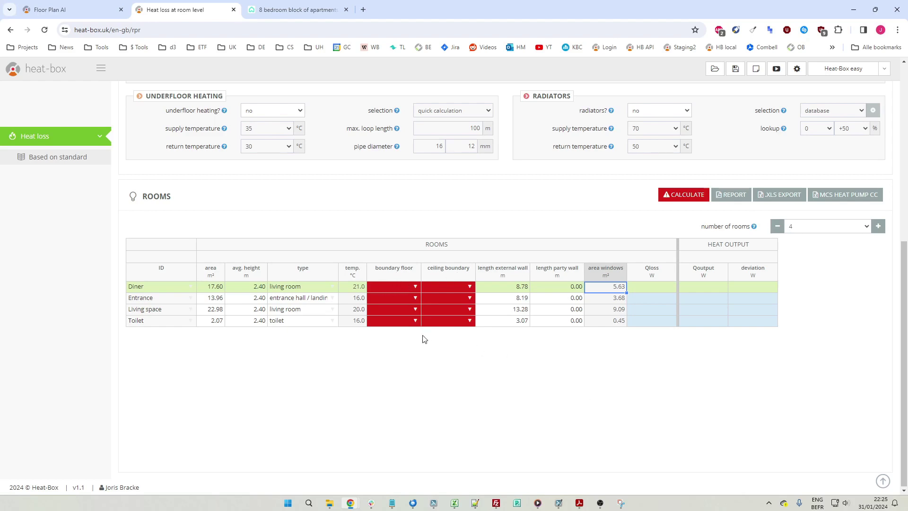
click(416, 286)
click(399, 299)
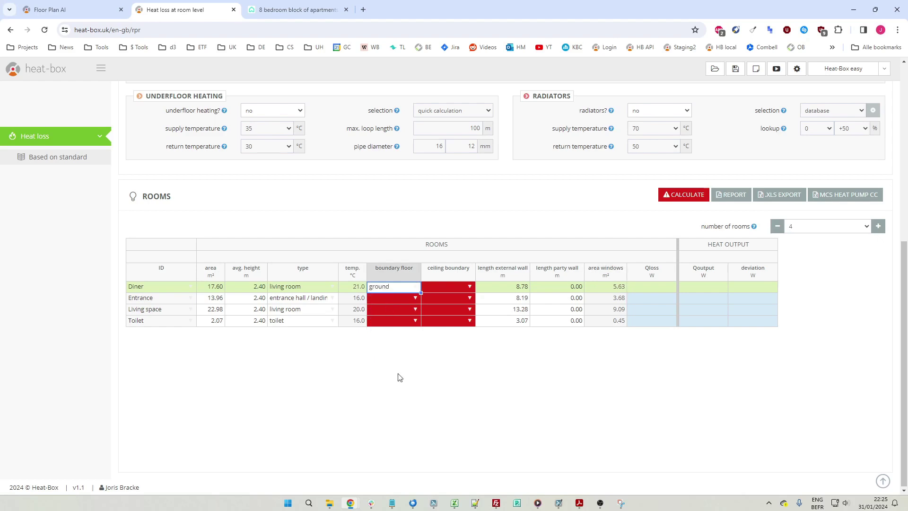
Set the Diner ceiling to other room and fill both boundaries down to all four rooms.
click(470, 287)
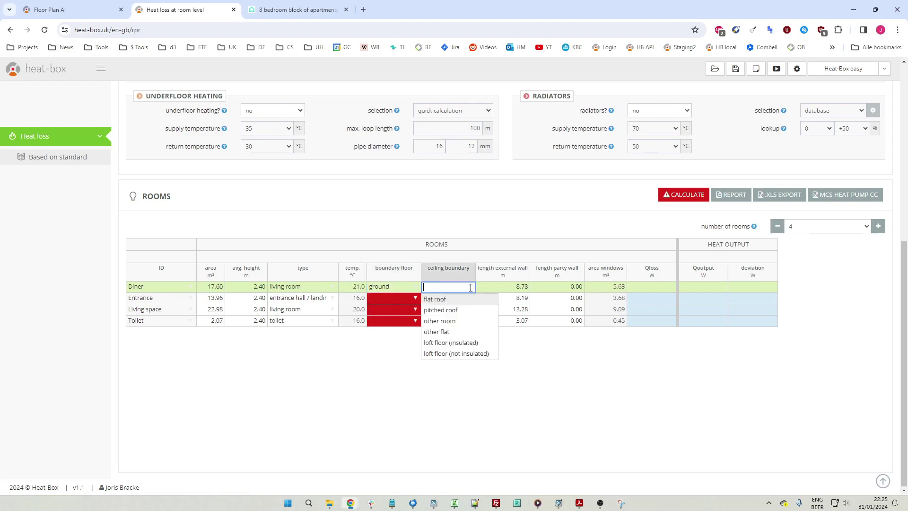
click(456, 322)
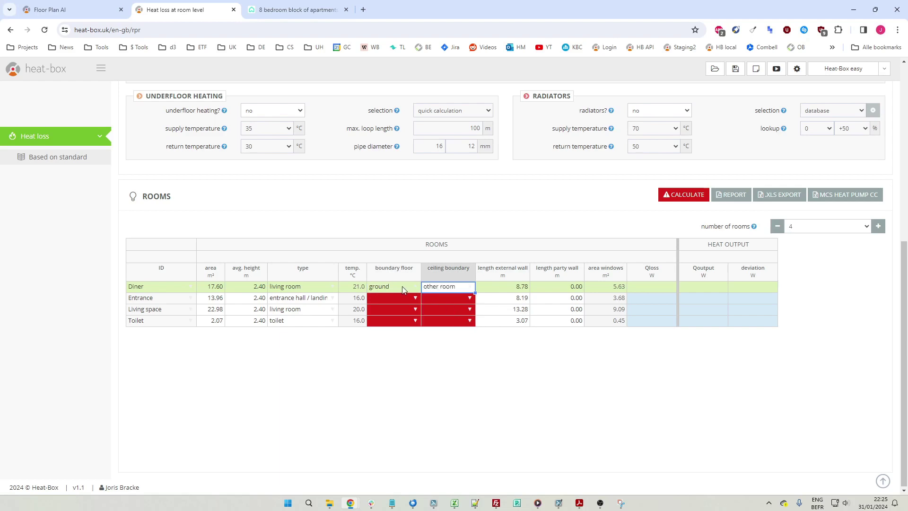
drag(403, 289, 457, 289)
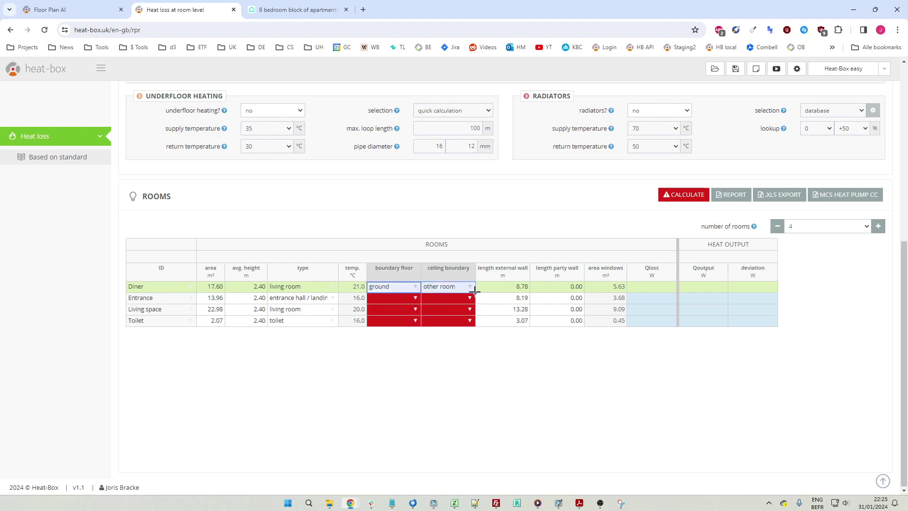
drag(478, 320, 479, 334)
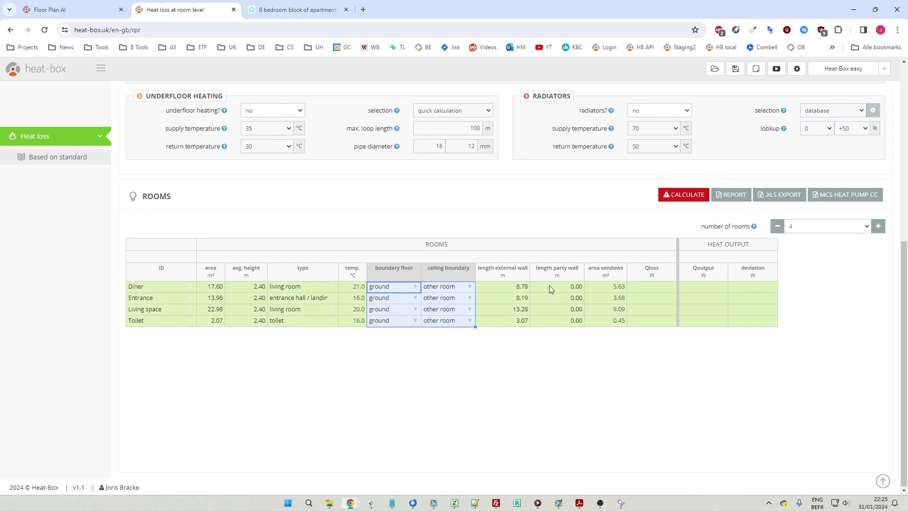
Calculate heat loss: Diner 1107, Entrance 330, Living space 1334, Toilet 90 W.
click(684, 199)
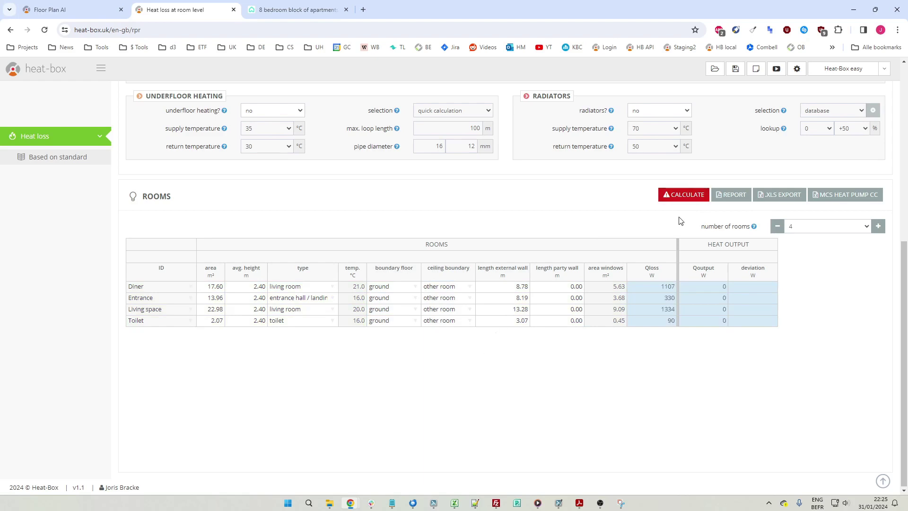
drag(667, 287, 671, 323)
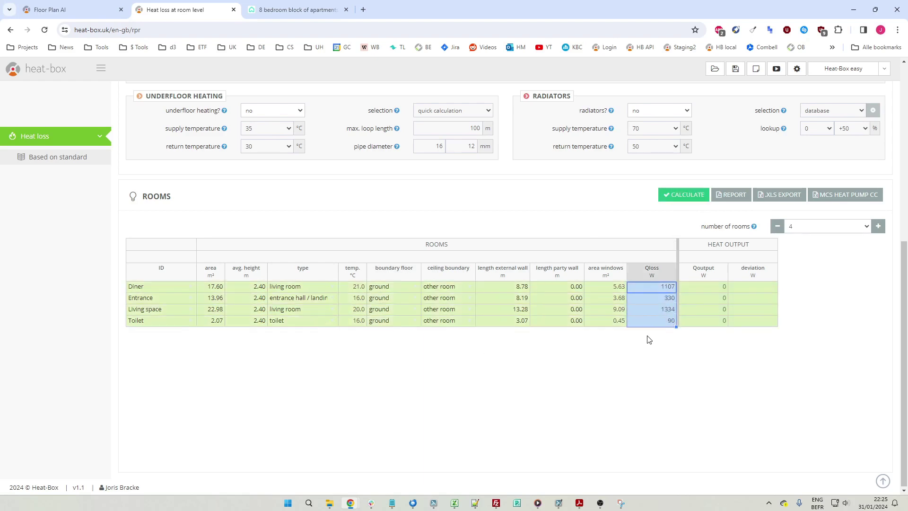
click(573, 217)
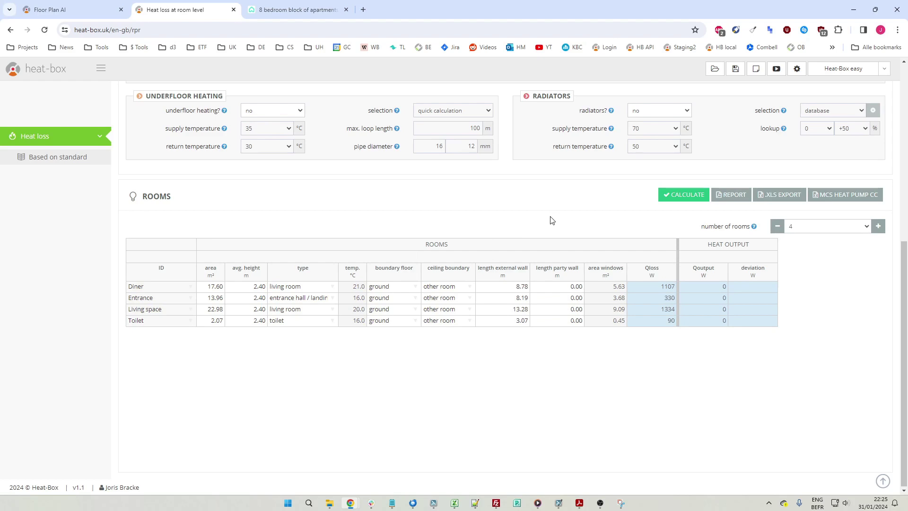
click(93, 12)
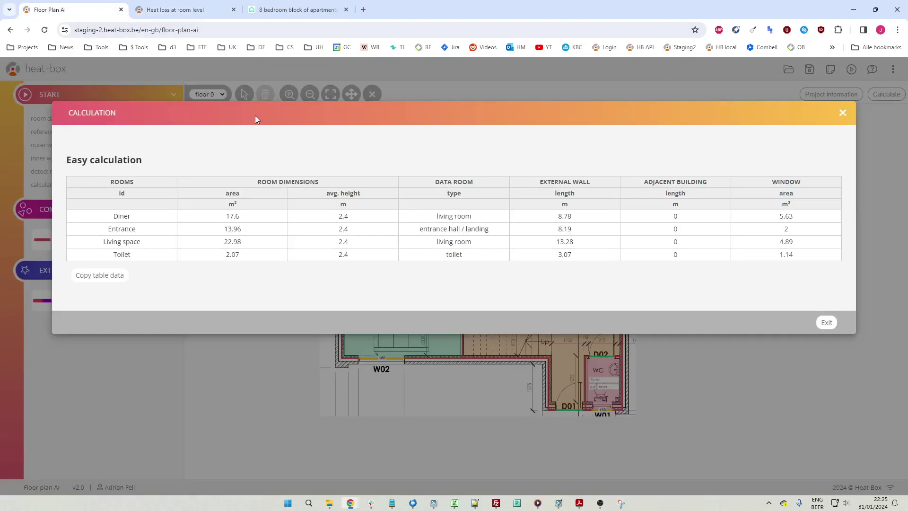
click(45, 29)
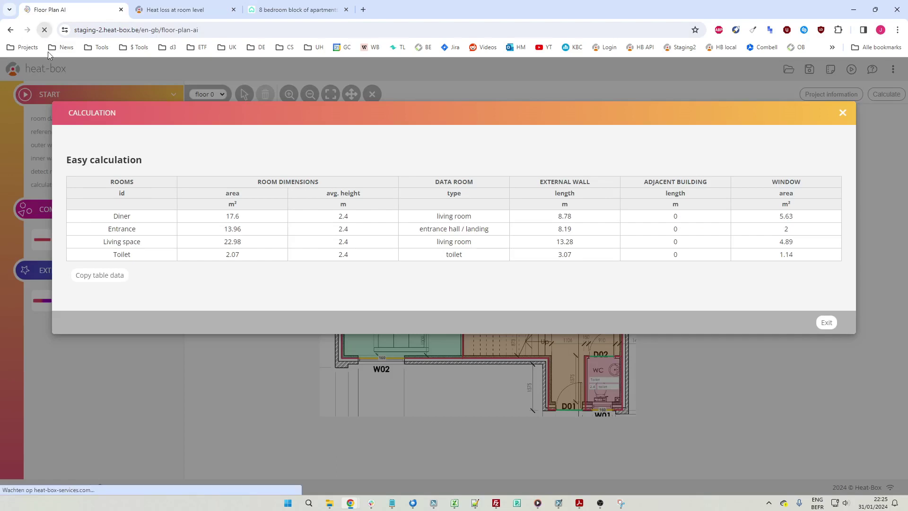
click(180, 191)
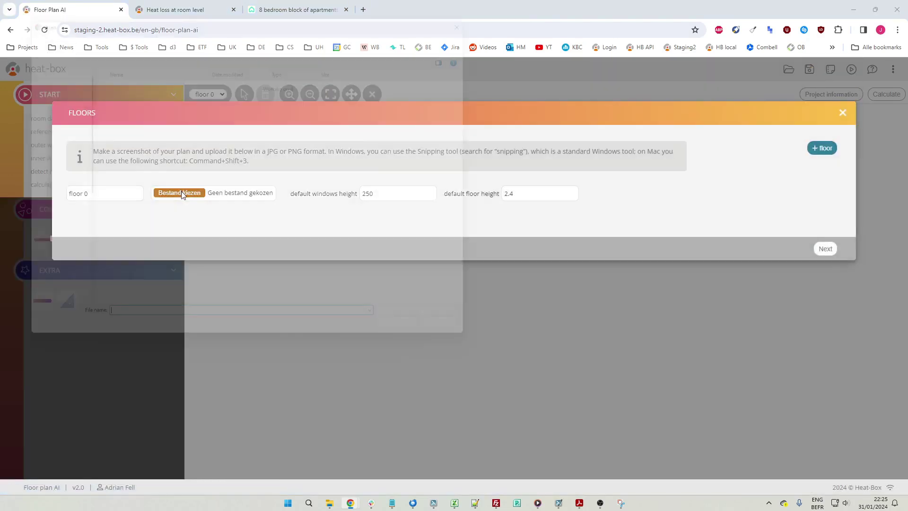
double_click(146, 119)
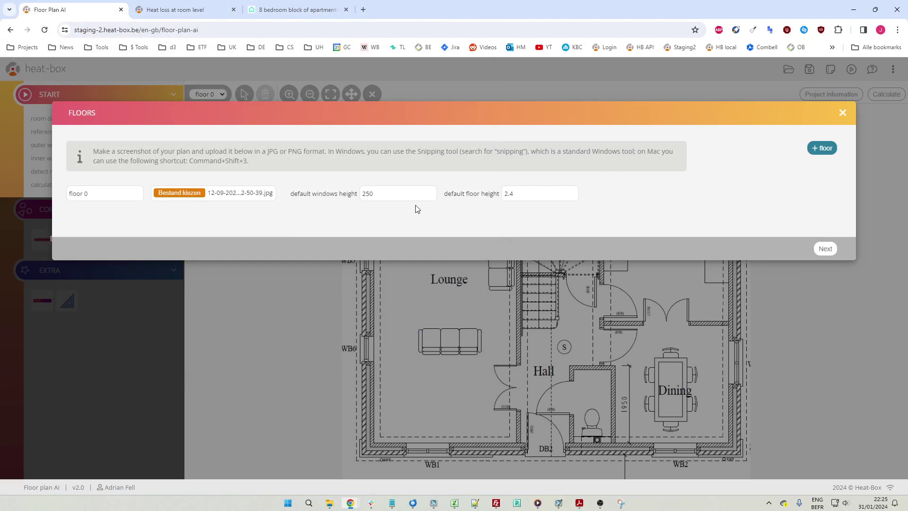
Review the default window and floor heights and confirm the floor 0 settings.
drag(362, 195, 411, 195)
drag(529, 196, 466, 207)
click(825, 249)
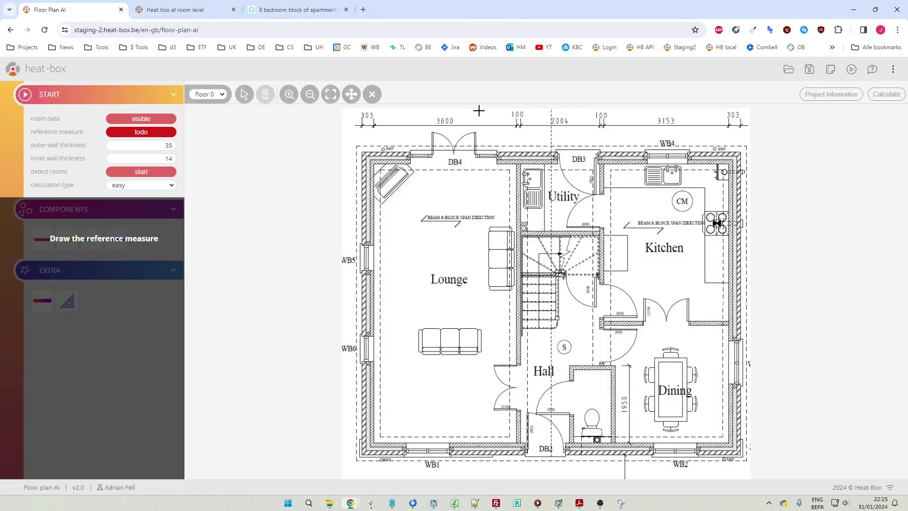
Set the plan scale with a 360 cm reference line along the top 3600 dimension.
scroll(424, 111, up, 5)
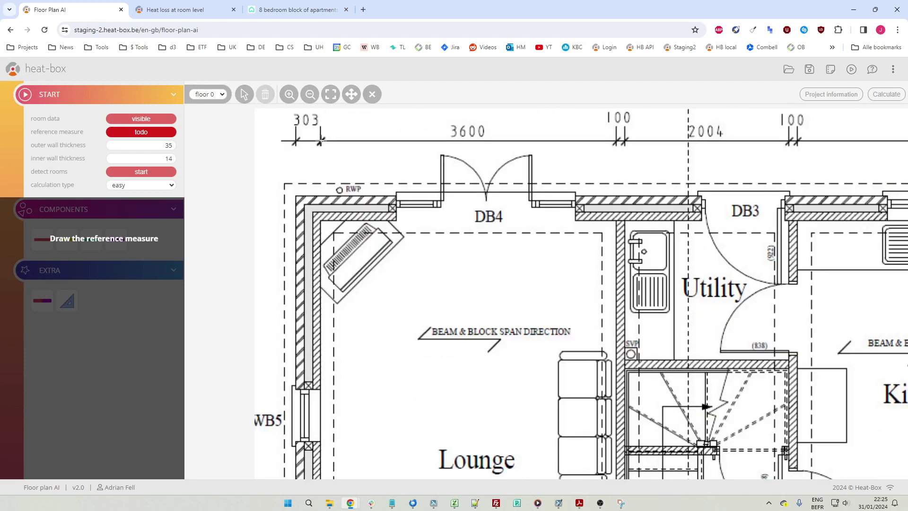
drag(320, 140, 618, 141)
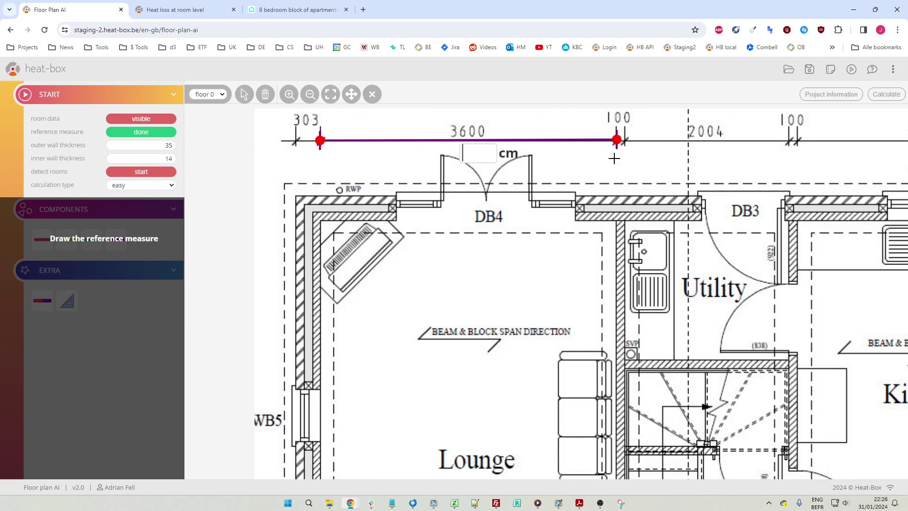
text(360)
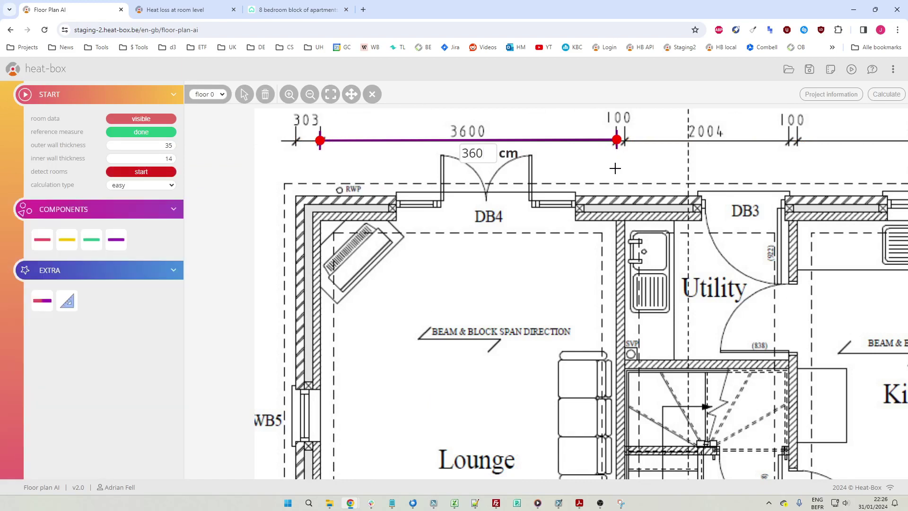
key(Return)
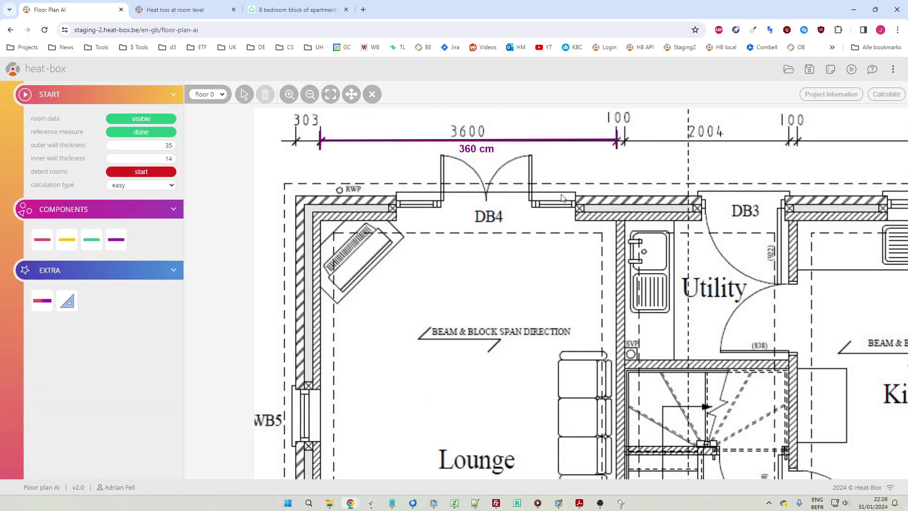
scroll(546, 180, down, 5)
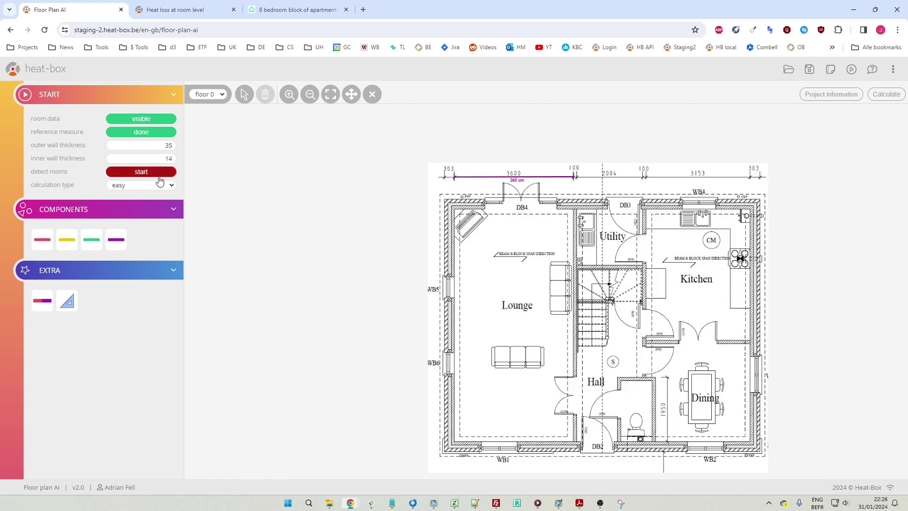
Centre the floor plan while rooms are detected as Living space with height 2.4.
drag(662, 276, 562, 263)
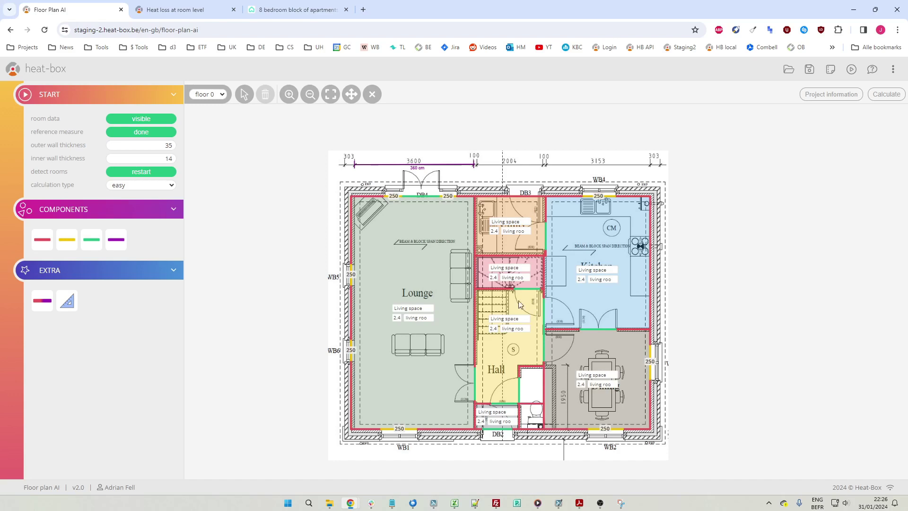
scroll(546, 324, down, 1)
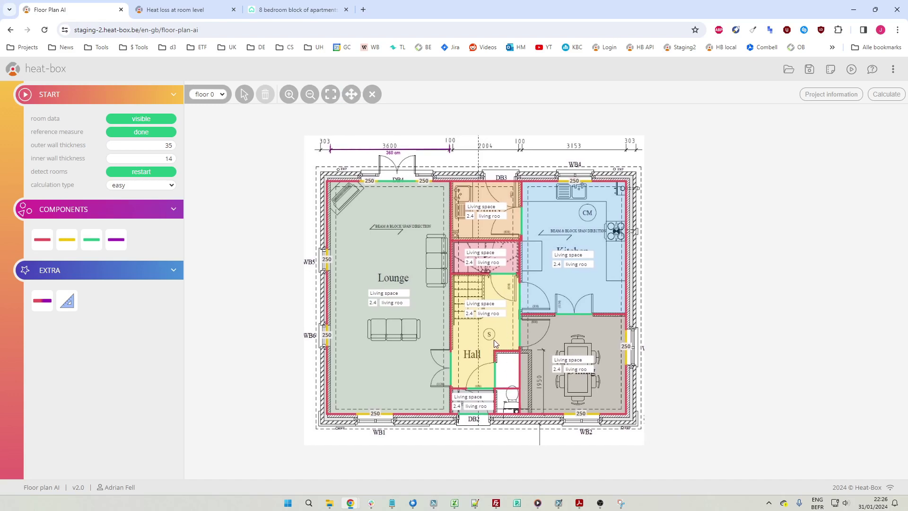
Replace the DB4 door and its two 250 windows with one window spanning the opening.
scroll(371, 164, up, 3)
scroll(403, 167, up, 5)
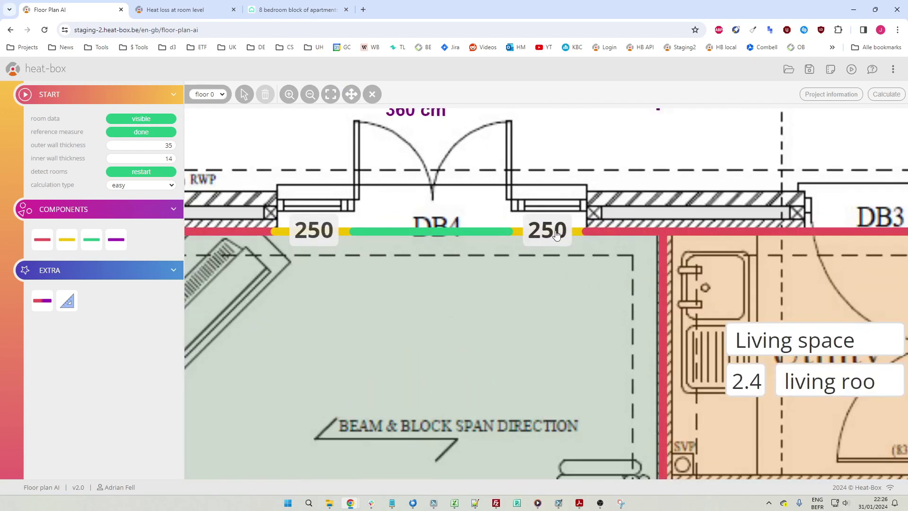
click(444, 232)
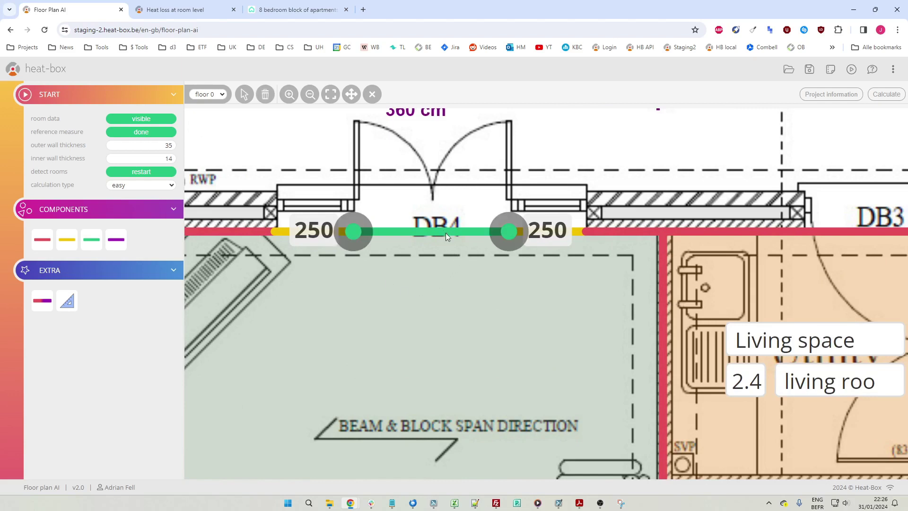
key(Delete)
click(515, 231)
key(Delete)
click(355, 233)
key(Delete)
click(67, 240)
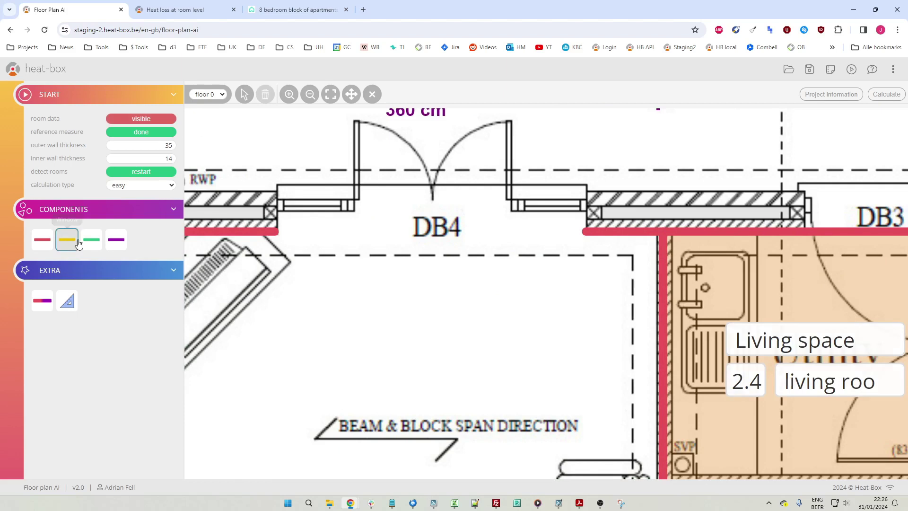
click(274, 231)
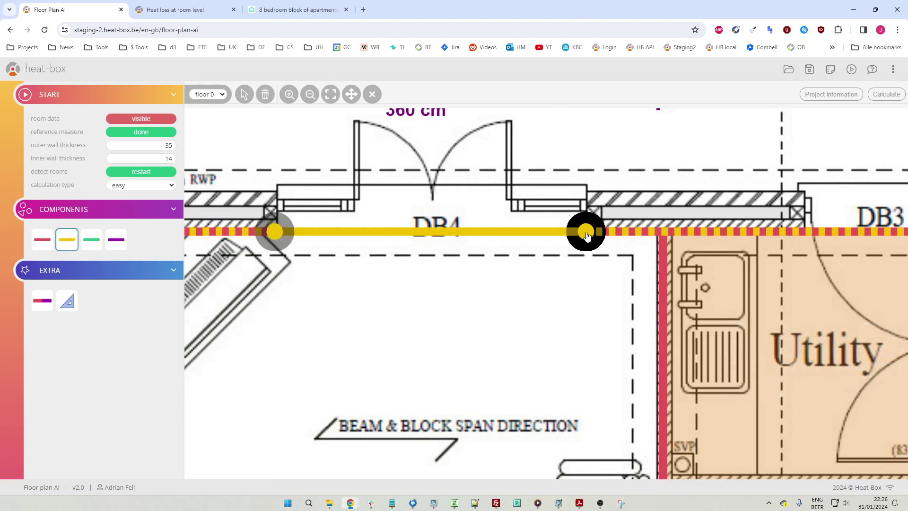
click(588, 231)
Delete the wall, door and leftover segment between the stair cupboard and the hall.
scroll(583, 304, down, 5)
drag(700, 411, 532, 227)
scroll(531, 226, up, 5)
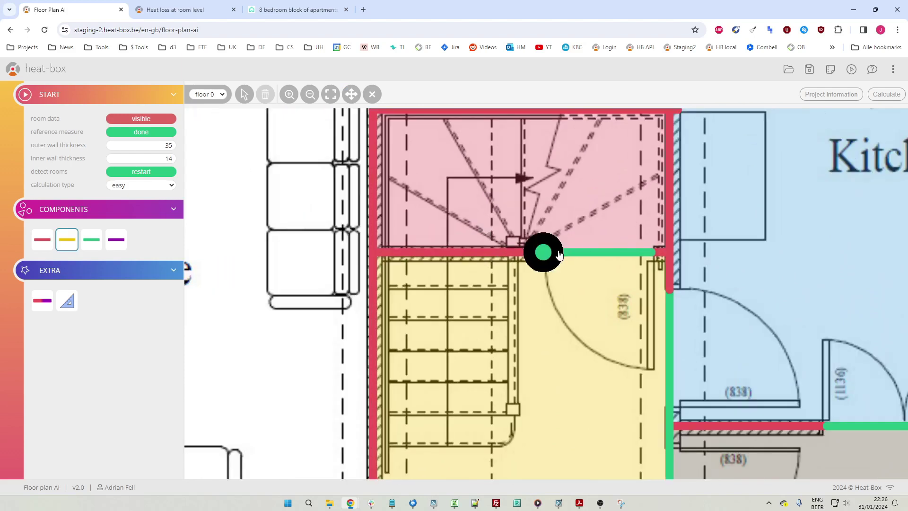
click(245, 95)
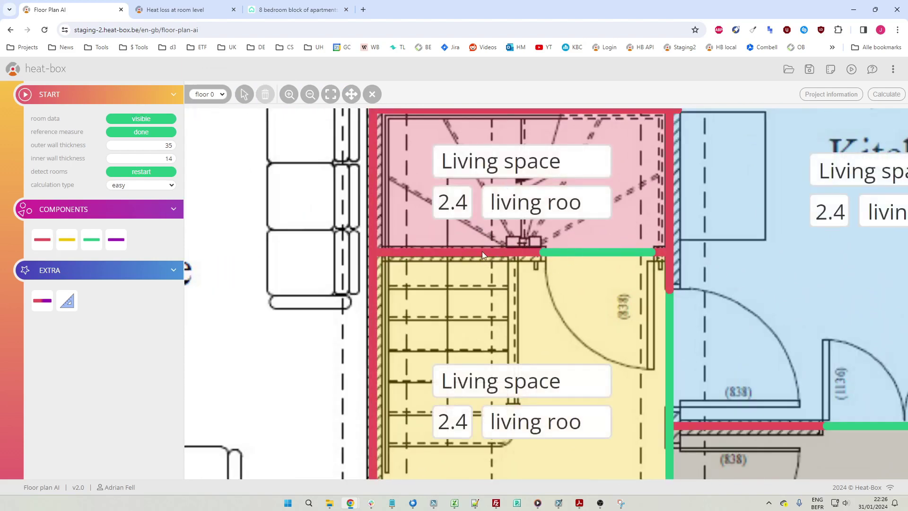
click(482, 251)
key(Delete)
click(587, 253)
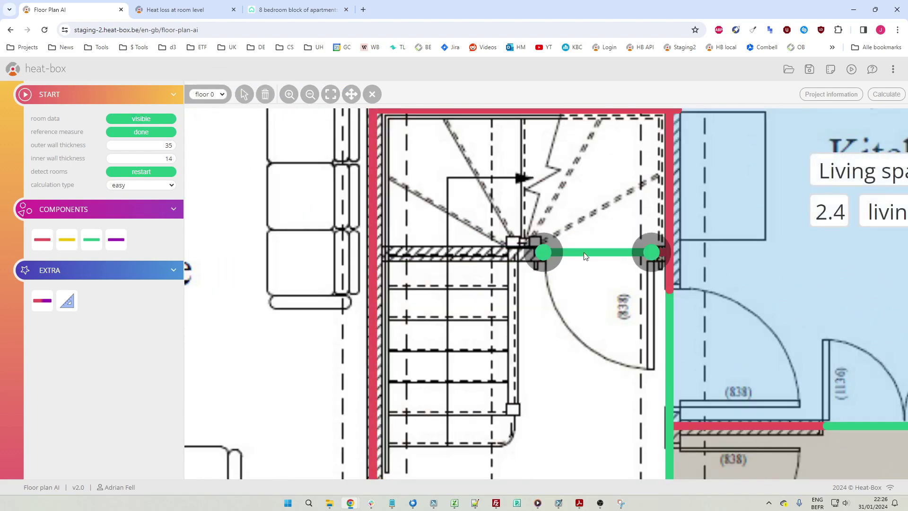
key(Delete)
click(658, 253)
key(Delete)
scroll(658, 254, down, 5)
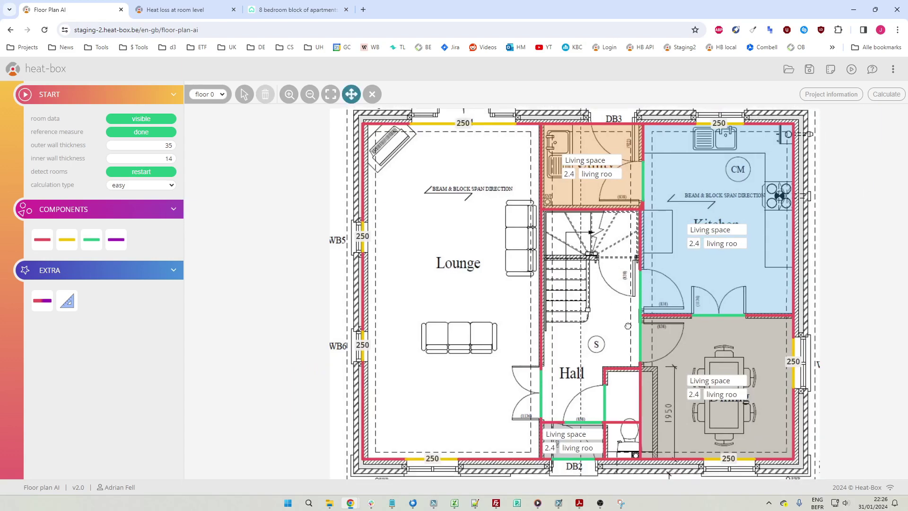
scroll(538, 347, up, 5)
scroll(538, 347, up, 2)
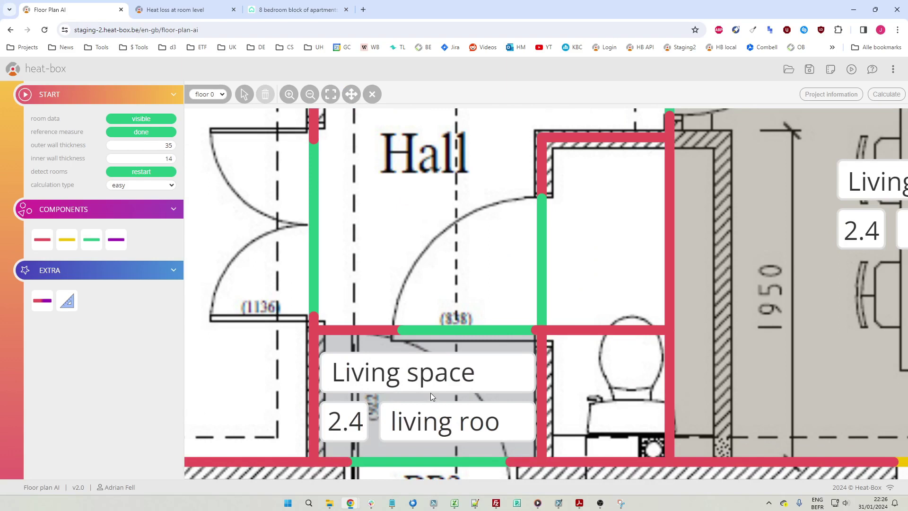
scroll(431, 393, down, 1)
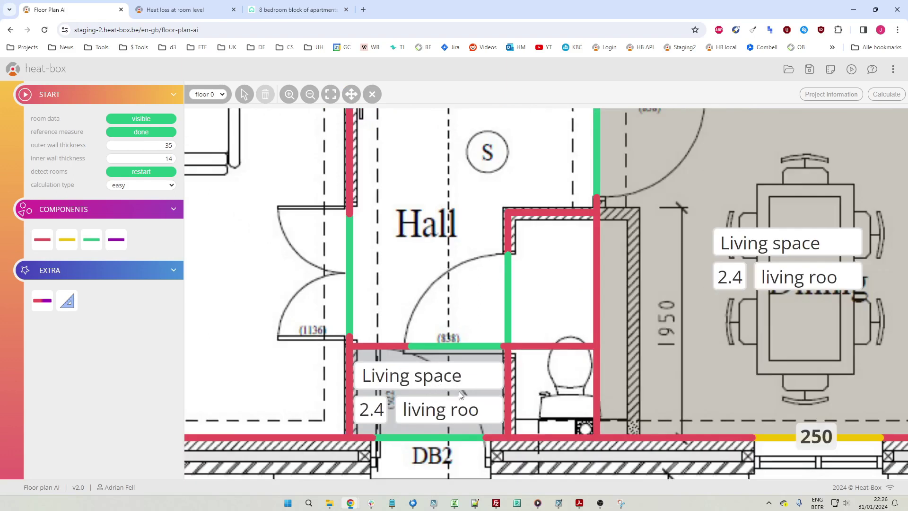
Hide room labels and delete the (838) door and surrounding walls around the small room and toilet.
click(141, 119)
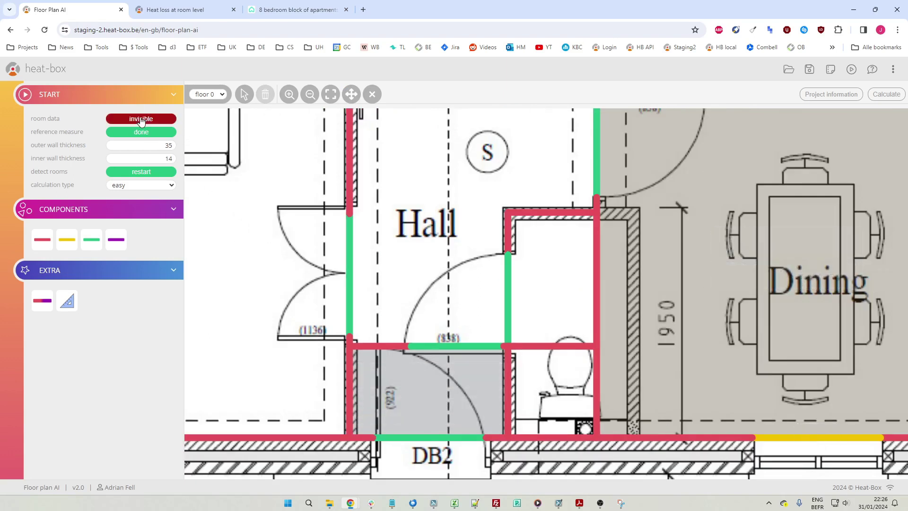
click(400, 348)
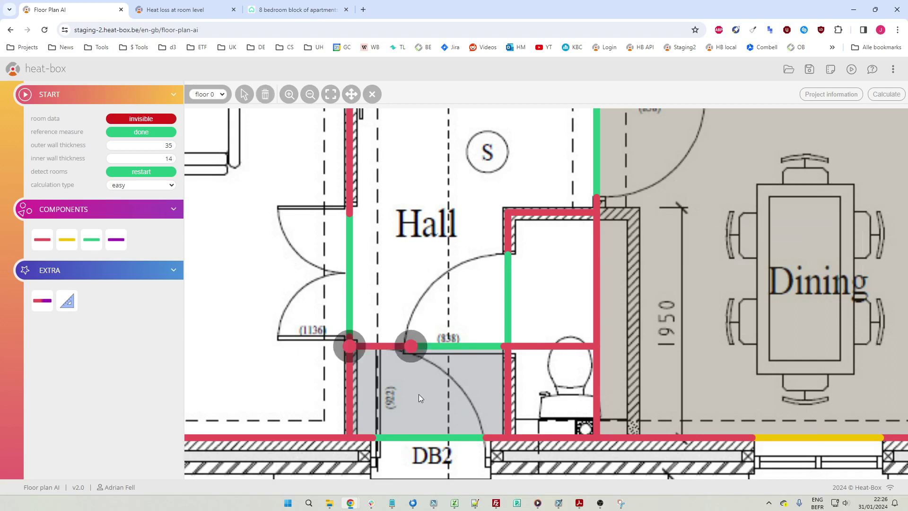
key(Delete)
click(439, 348)
key(Delete)
click(567, 346)
key(Delete)
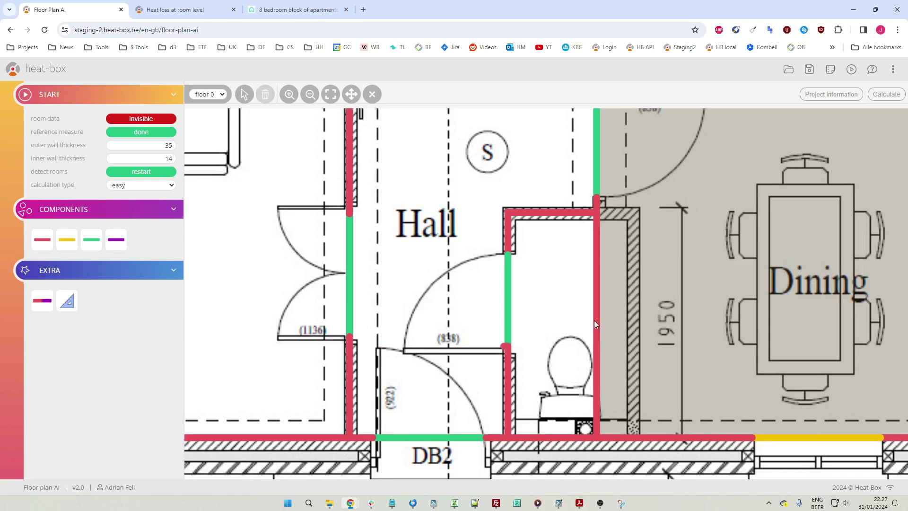
click(596, 319)
key(Delete)
click(594, 361)
key(Delete)
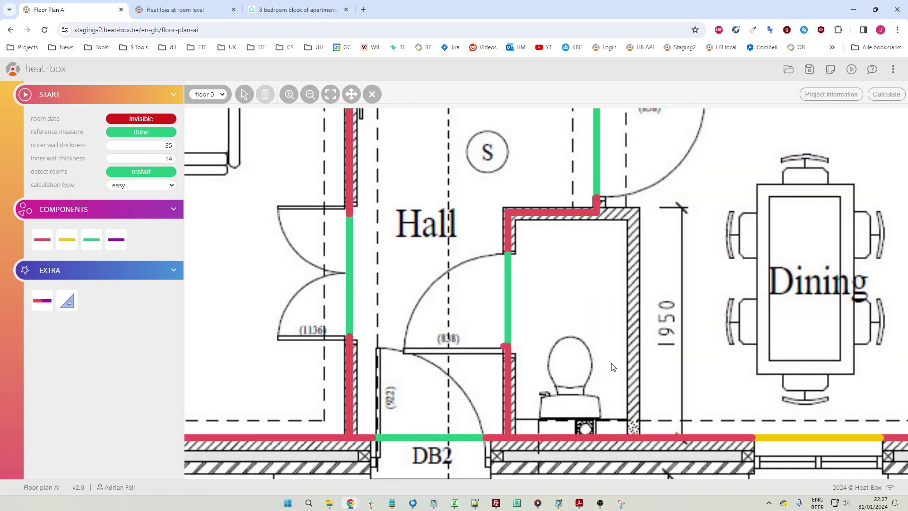
Redraw the toilet's right wall from its corner down along the hatched wall.
click(42, 240)
drag(597, 212, 634, 212)
drag(634, 212, 634, 440)
scroll(635, 439, down, 3)
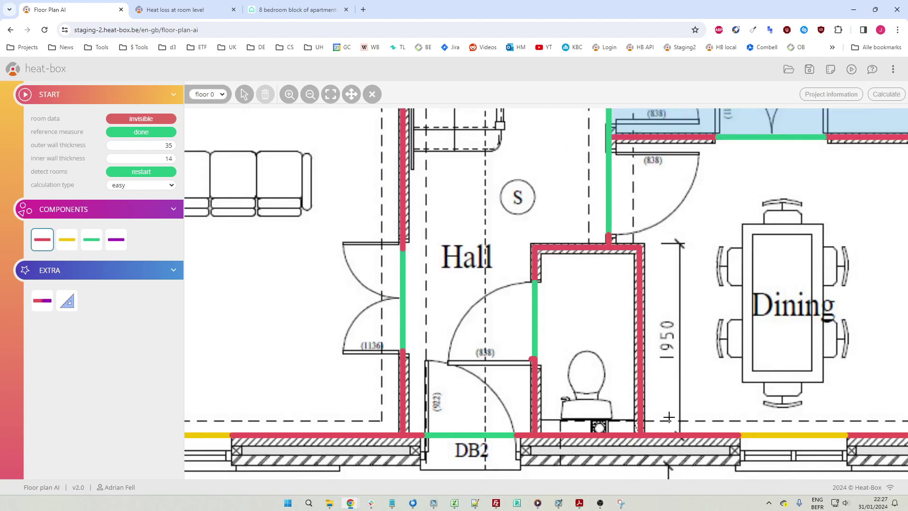
drag(661, 376, 583, 375)
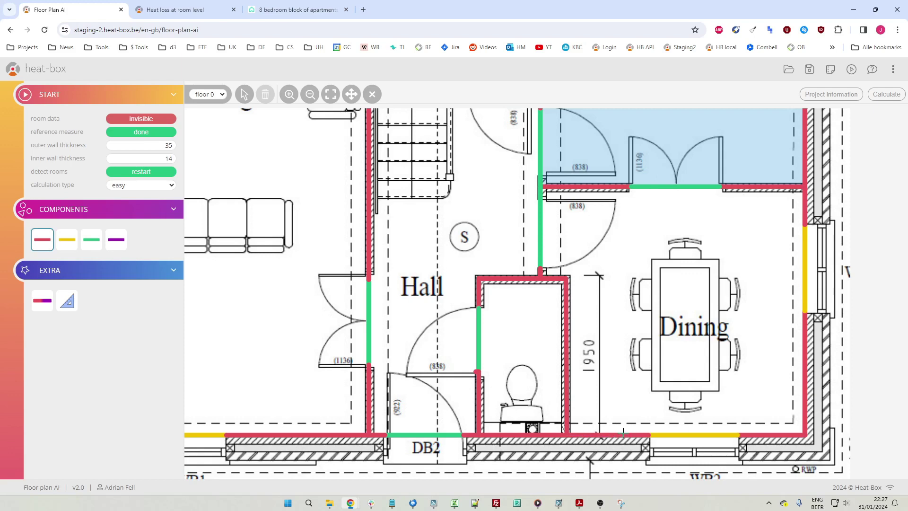
scroll(626, 426, down, 1)
scroll(599, 330, down, 1)
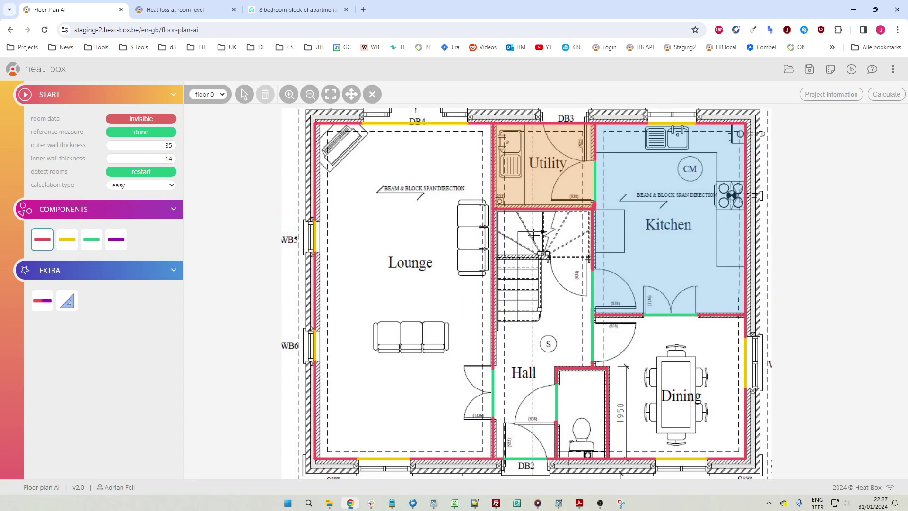
Re-detect the rooms and show the room labels on the plan.
click(137, 175)
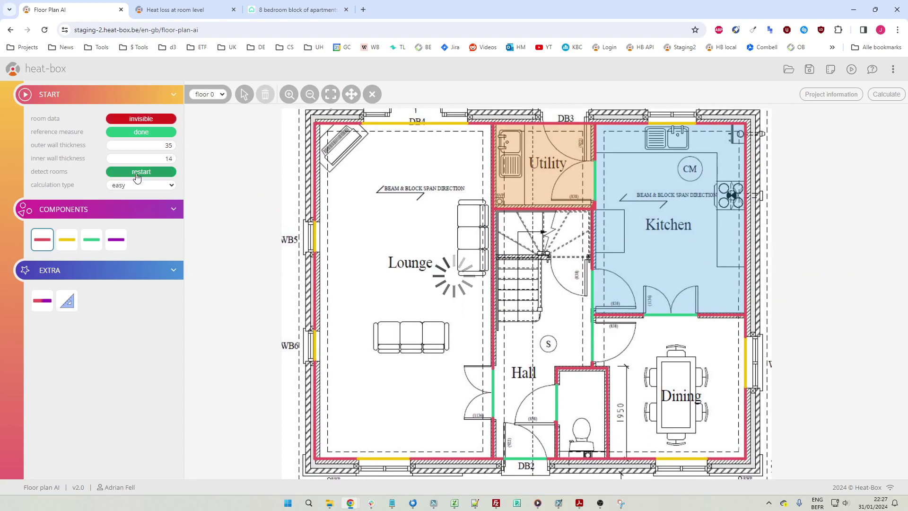
click(141, 119)
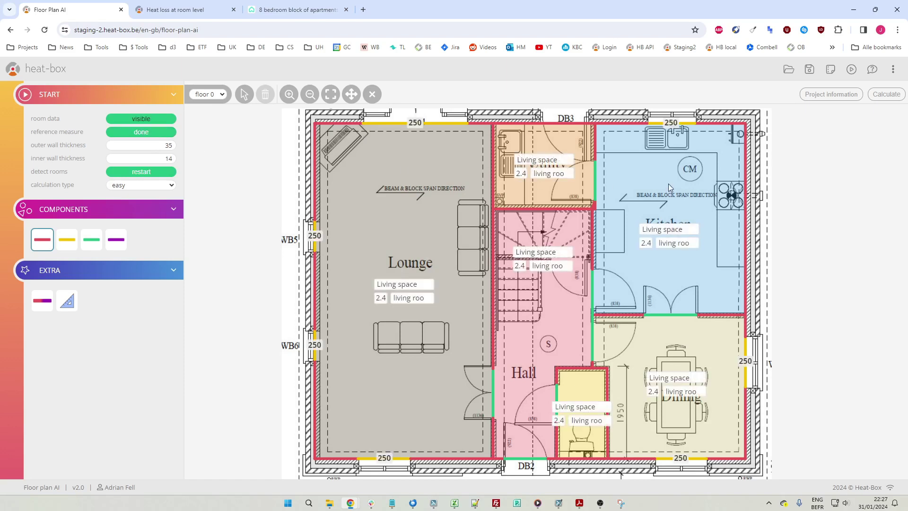
scroll(680, 137, up, 5)
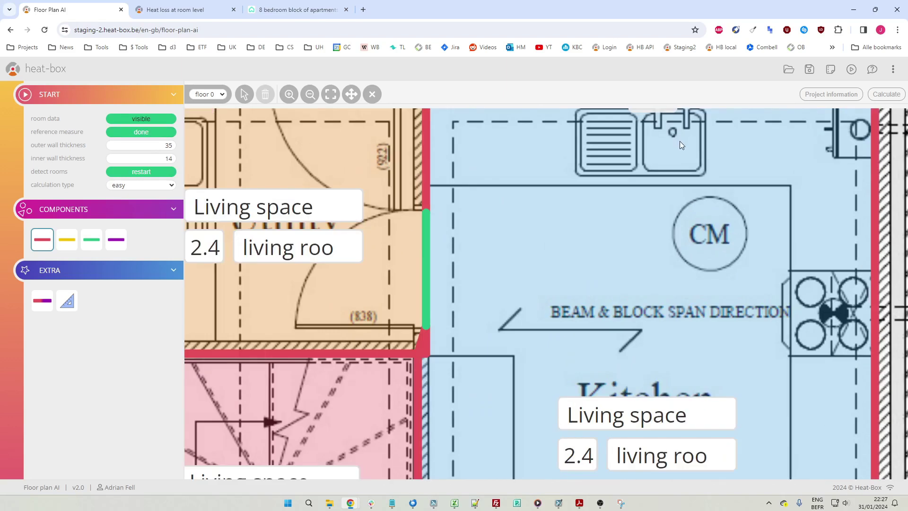
drag(679, 141, 634, 281)
Change the kitchen's top WB4 window length from 250 to 150.
click(627, 238)
key(BackSpace)
key(BackSpace)
key(BackSpace)
text(150)
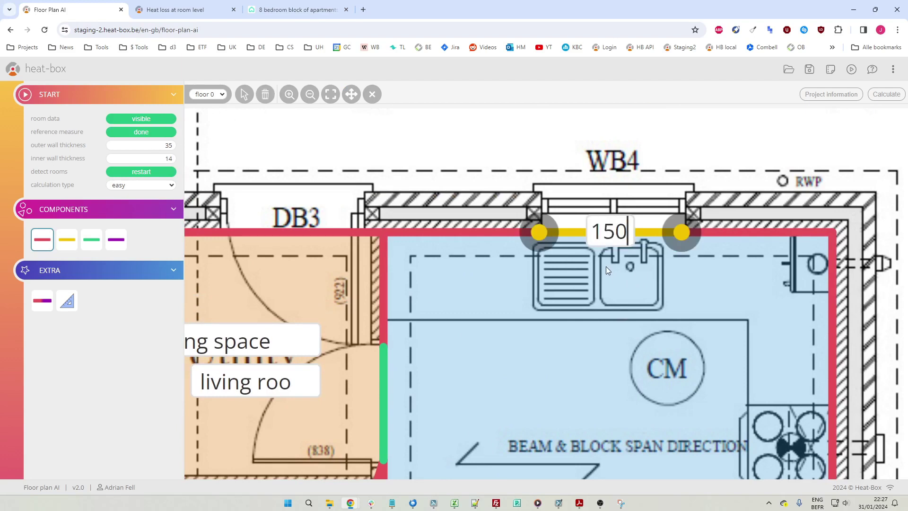
key(Return)
scroll(623, 287, down, 5)
drag(608, 350, 621, 222)
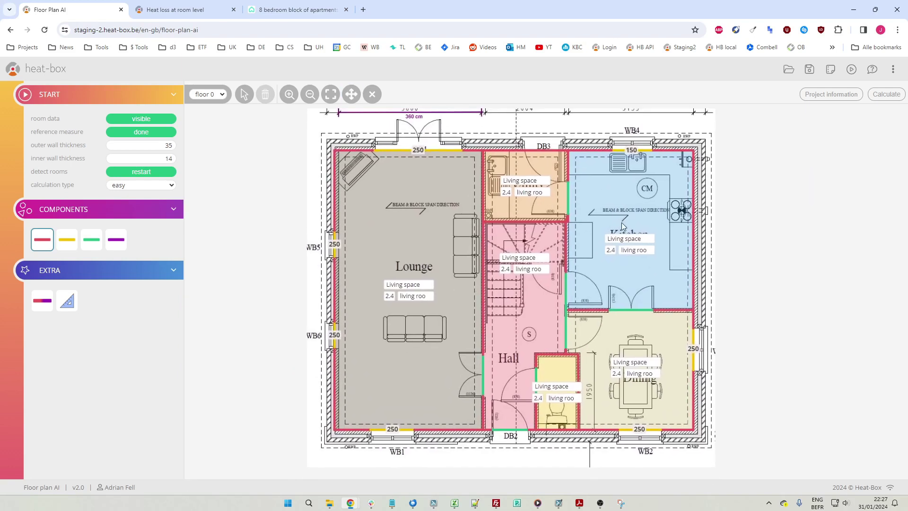
Name the first three rooms Lounge, Entrance and Toilet.
click(425, 285)
text(Lounge)
click(544, 260)
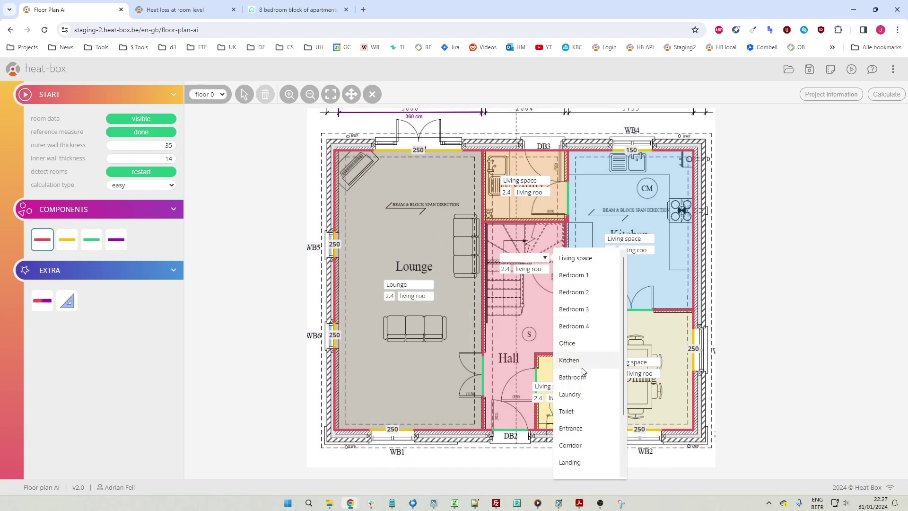
click(587, 428)
click(556, 387)
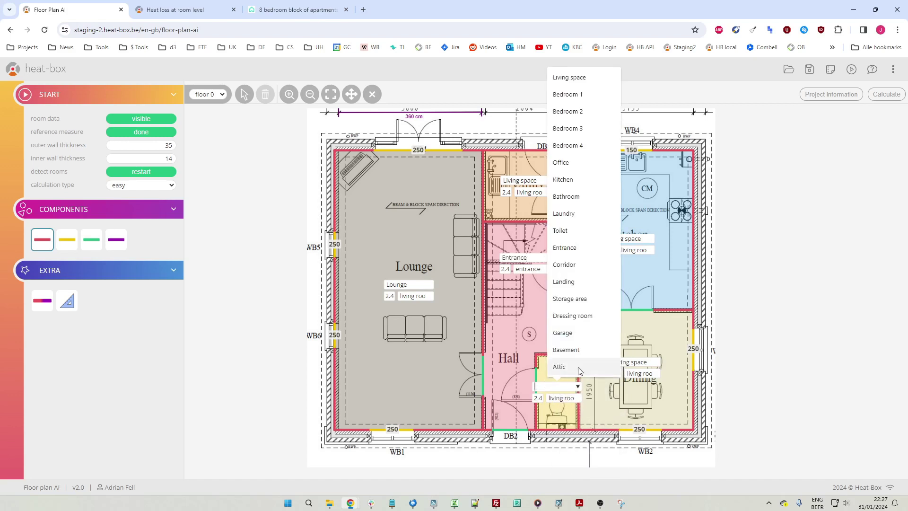
click(574, 237)
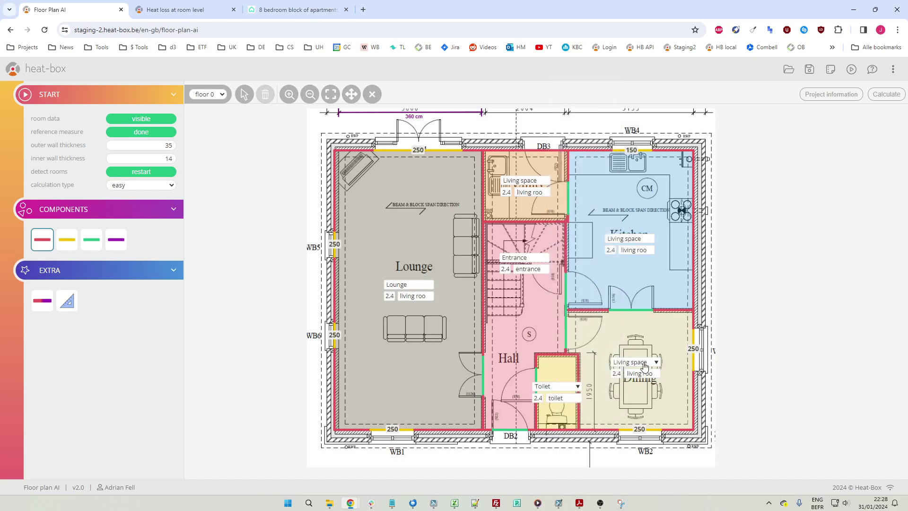
Name the remaining rooms Dining, Kitchen and Storage area, then run Calculate.
click(645, 363)
text(Dining)
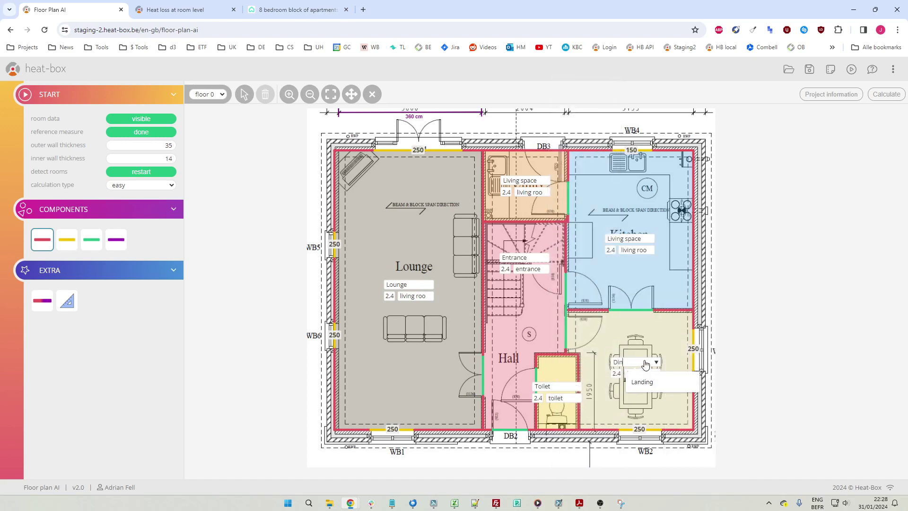
click(644, 239)
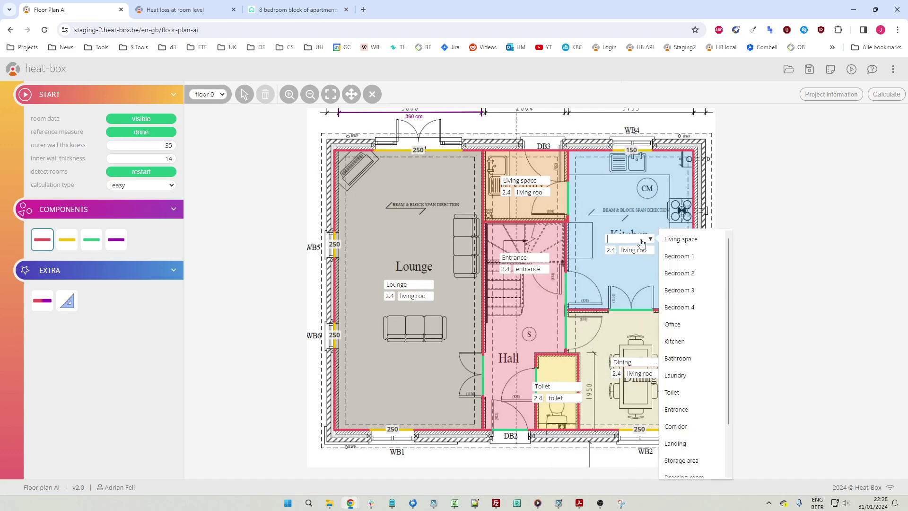
click(689, 340)
click(520, 182)
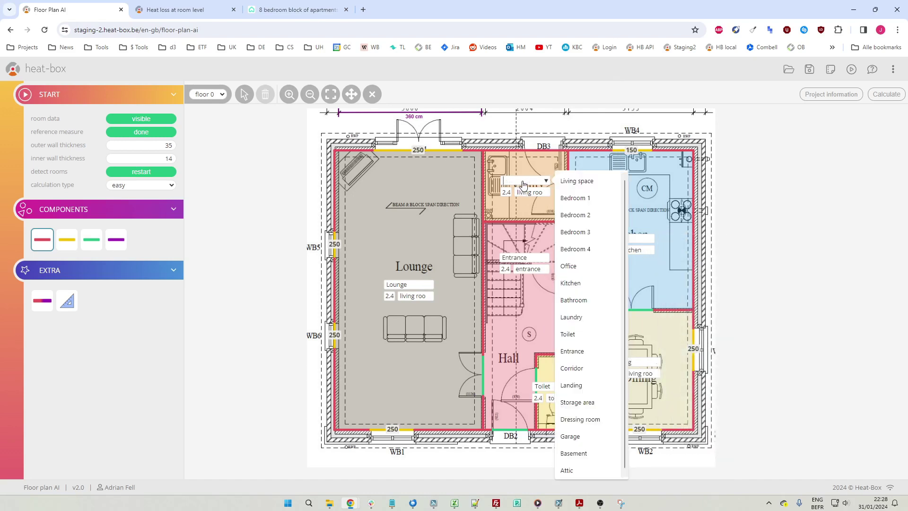
click(578, 402)
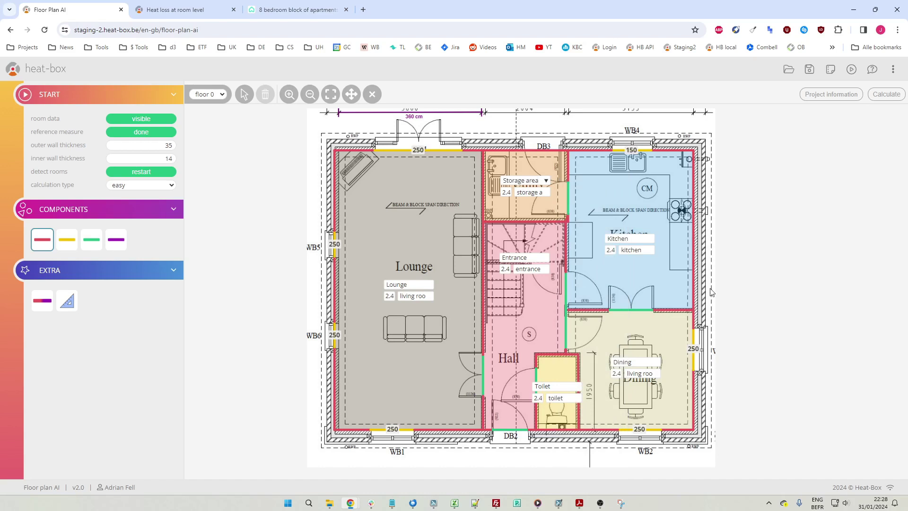
click(888, 95)
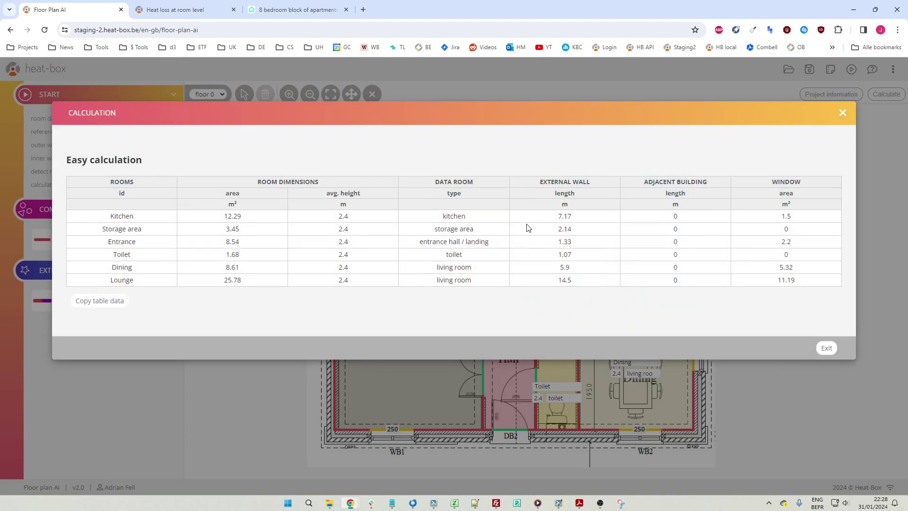
Copy the room table data and reload the Floor Plan AI page.
click(81, 300)
click(44, 29)
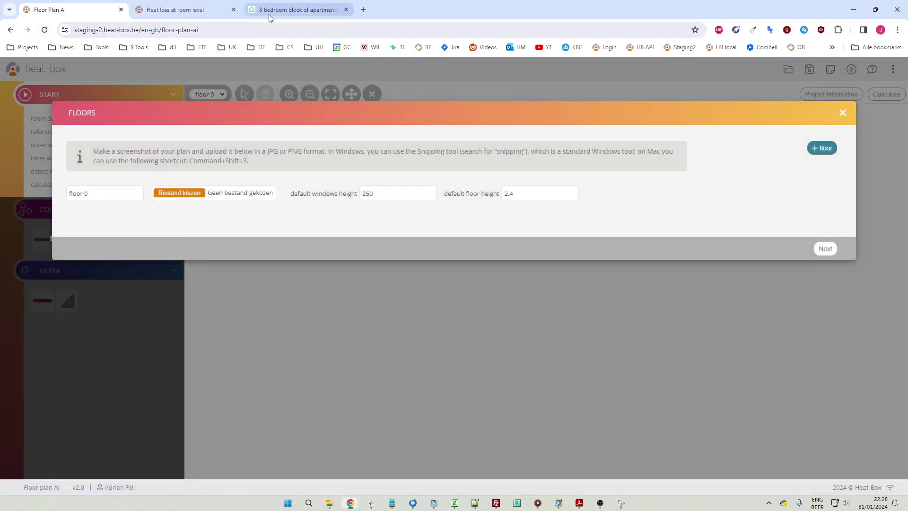
View the Rightmove listing's apartment floor plan full-size and zoomed in, then return to Floor Plan AI.
click(289, 10)
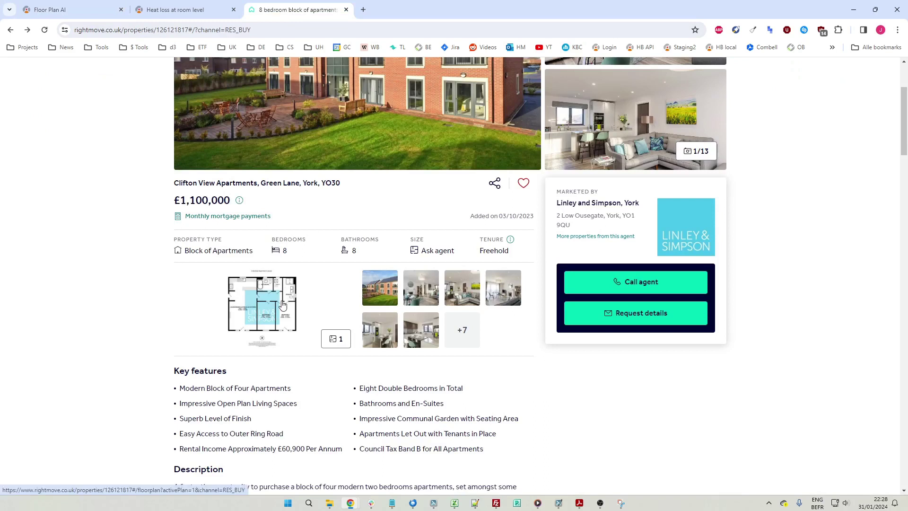
click(267, 307)
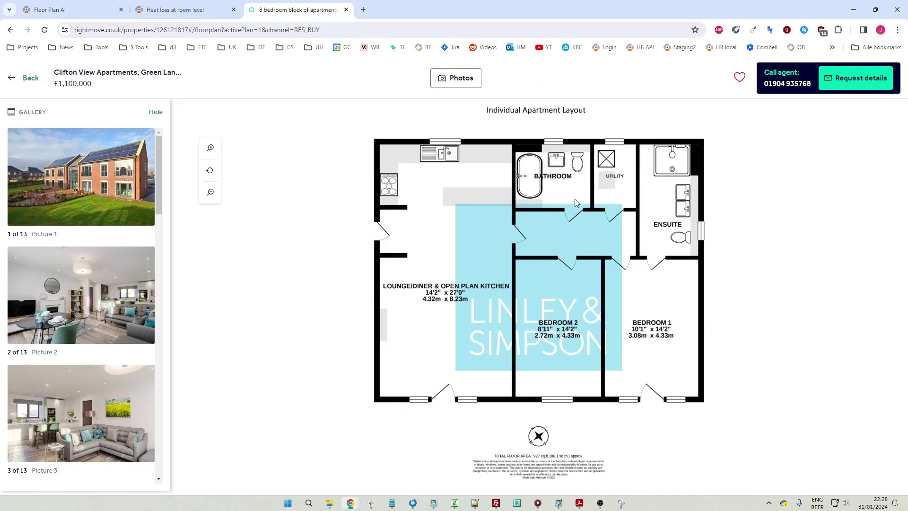
scroll(575, 185, up, 1)
scroll(575, 188, up, 1)
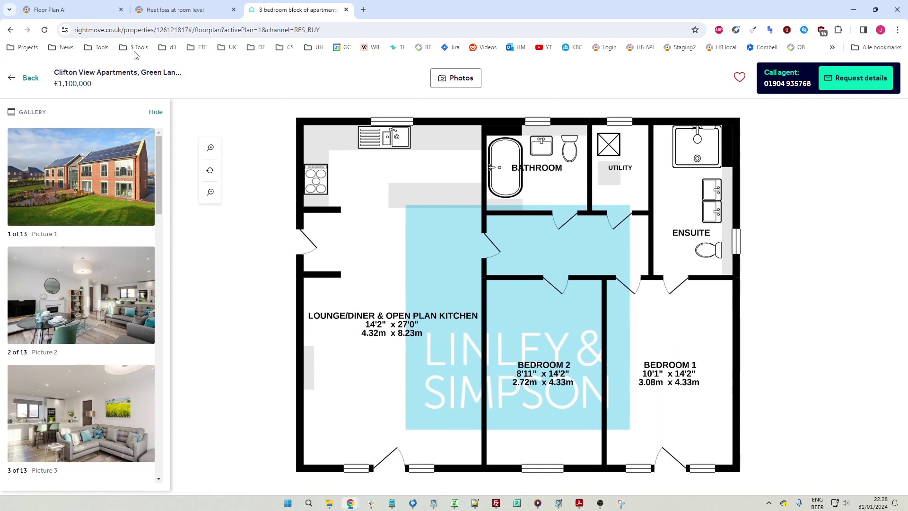
click(92, 16)
click(180, 194)
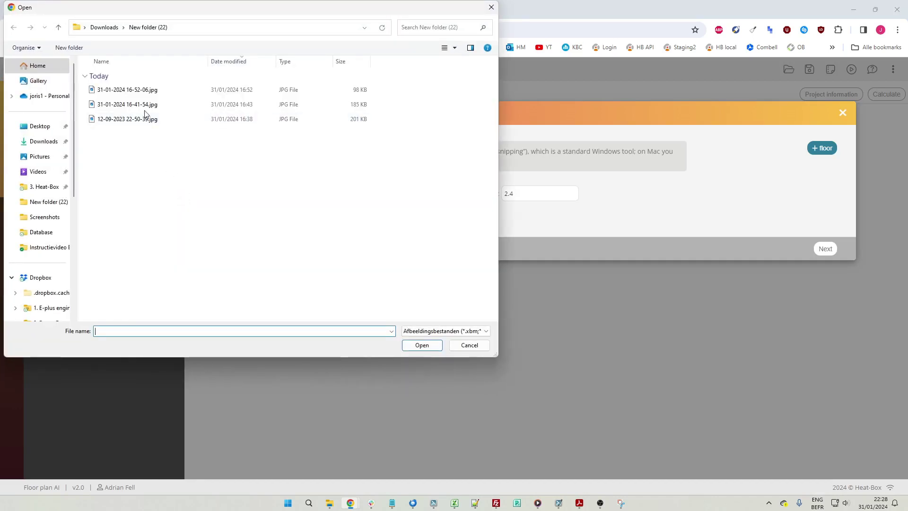
double_click(146, 91)
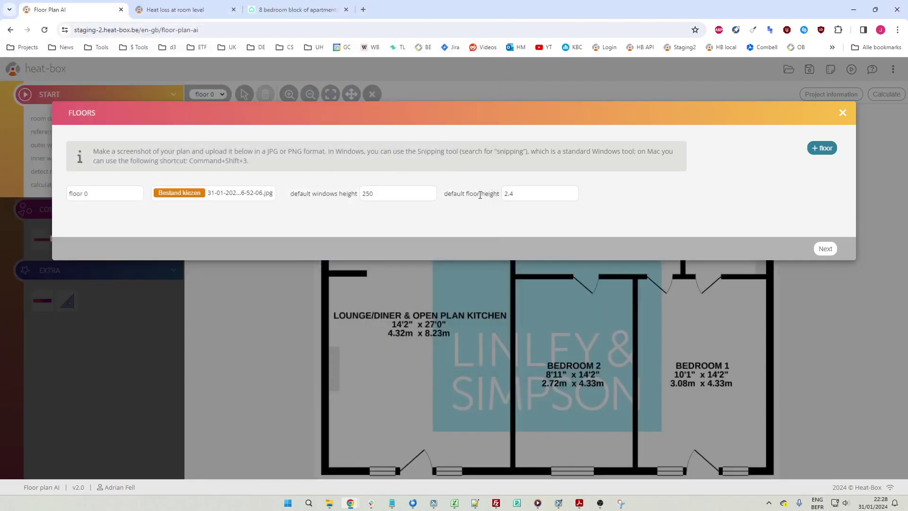
drag(389, 191, 323, 190)
text(140)
click(526, 197)
click(826, 249)
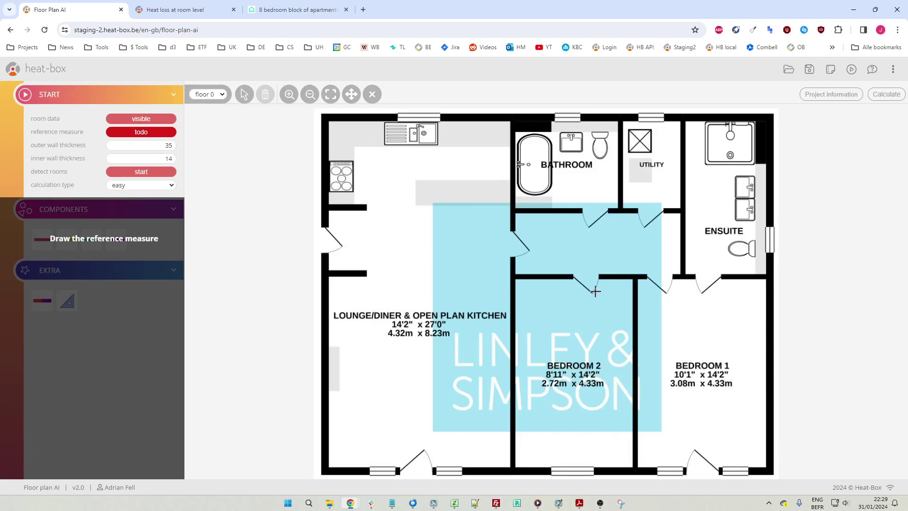
Set a 90 cm reference measure across the Bedroom 2 door opening.
drag(598, 290, 578, 291)
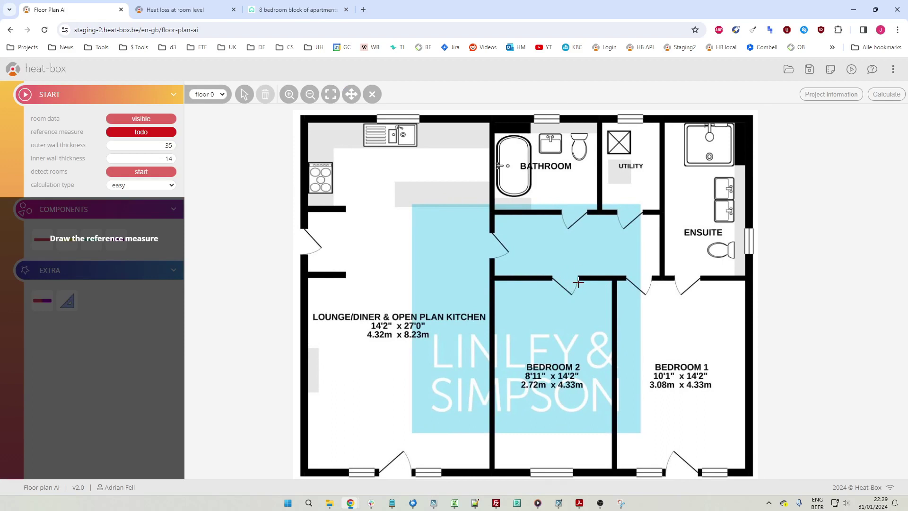
scroll(584, 280, up, 5)
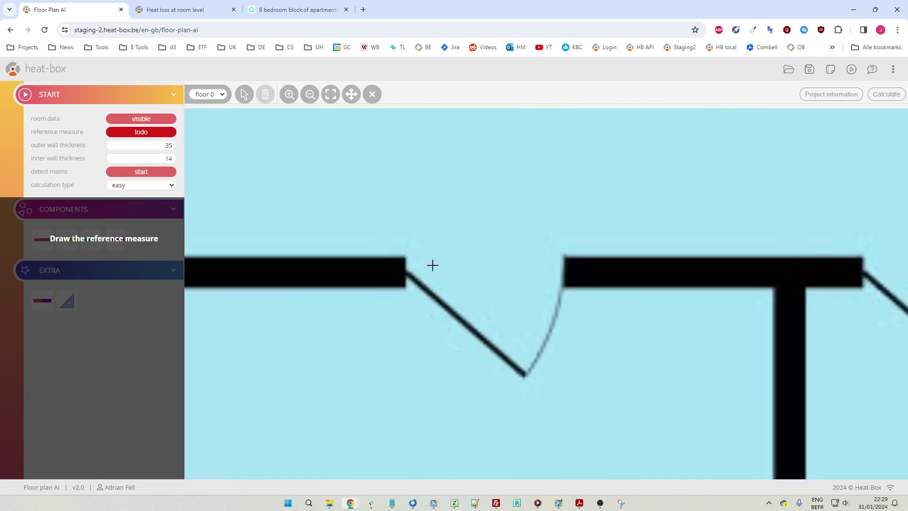
drag(406, 269, 564, 274)
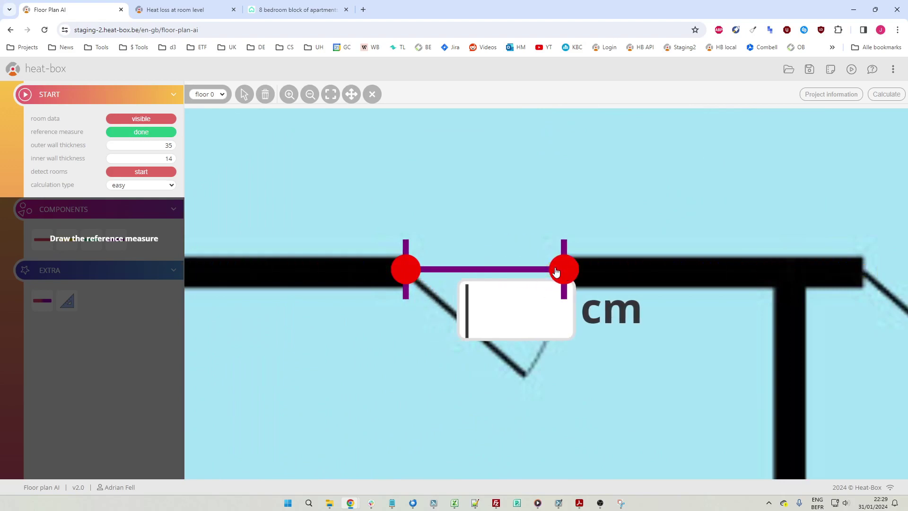
text(90)
key(Return)
scroll(556, 270, down, 5)
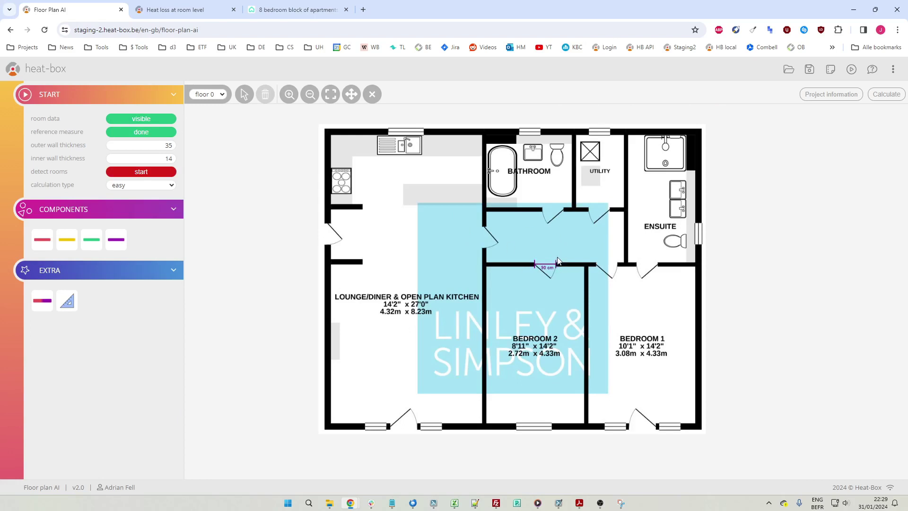
Run room detection, then delete the diagonal kitchen-corner wall and its extra room.
click(124, 175)
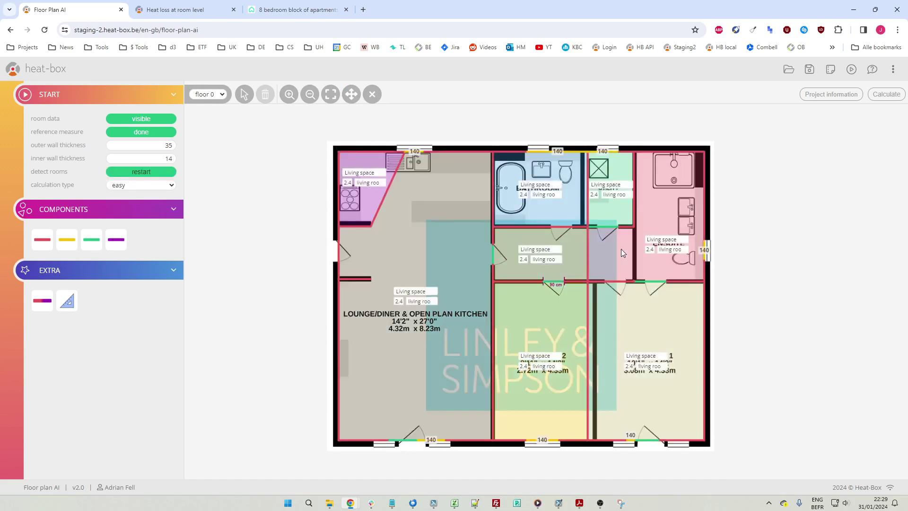
drag(620, 248, 594, 252)
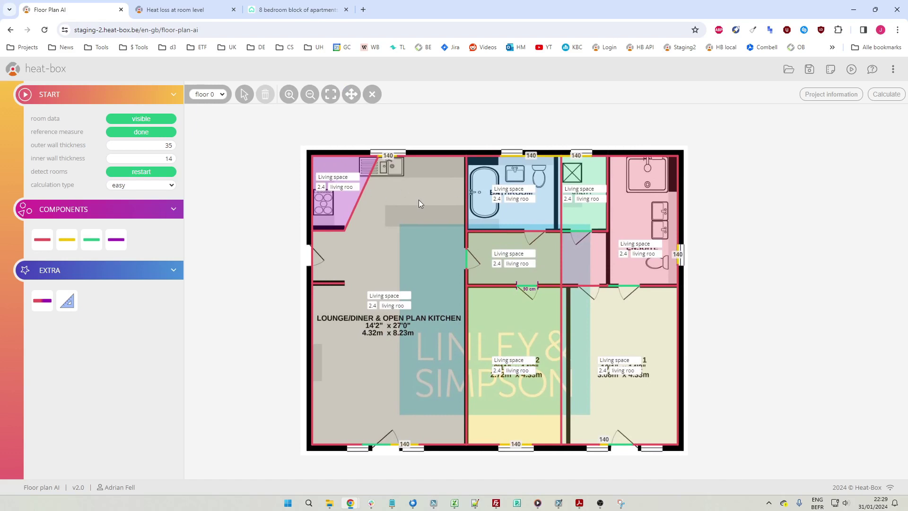
scroll(299, 155, up, 2)
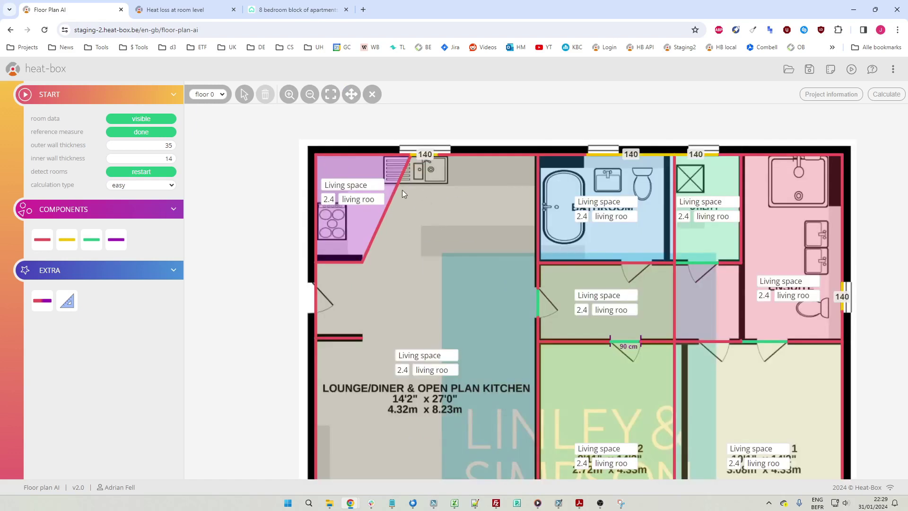
click(394, 192)
key(Delete)
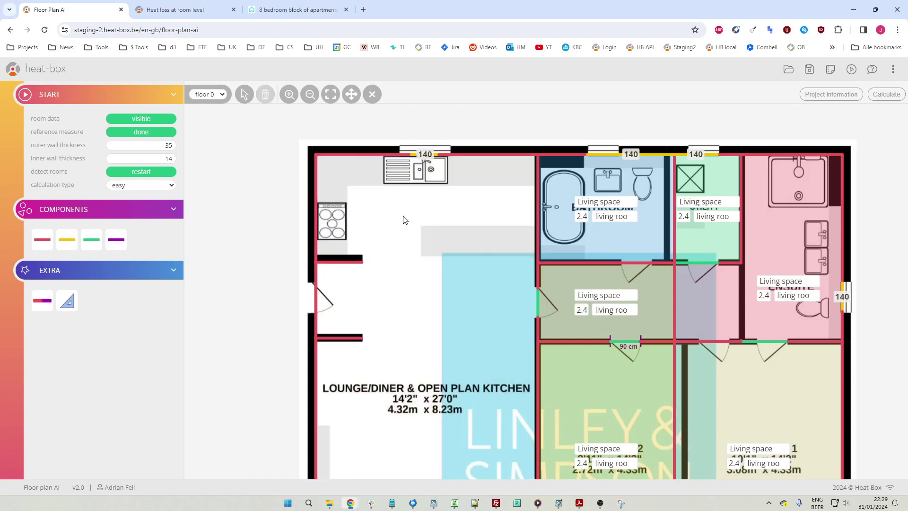
scroll(423, 132, up, 2)
Delete the misplaced kitchen window and pull both top-wall ends back to the opening edges.
click(444, 184)
key(Delete)
scroll(396, 165, up, 2)
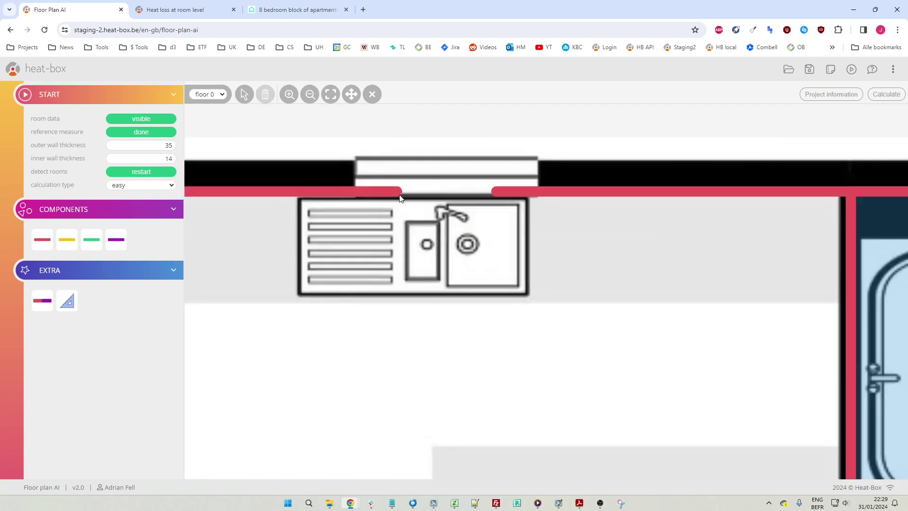
click(397, 192)
drag(397, 192, 355, 192)
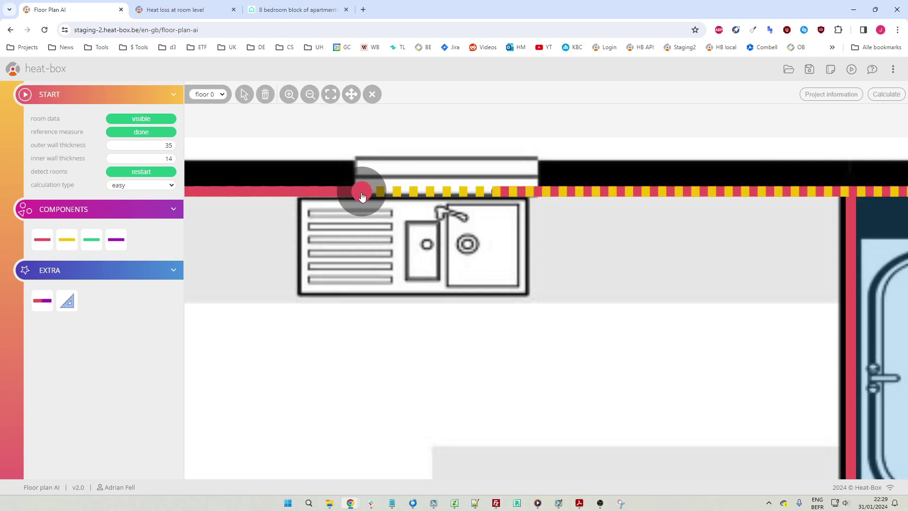
click(501, 194)
drag(500, 194, 542, 192)
Draw a new window spanning the full kitchen top-wall opening.
click(66, 240)
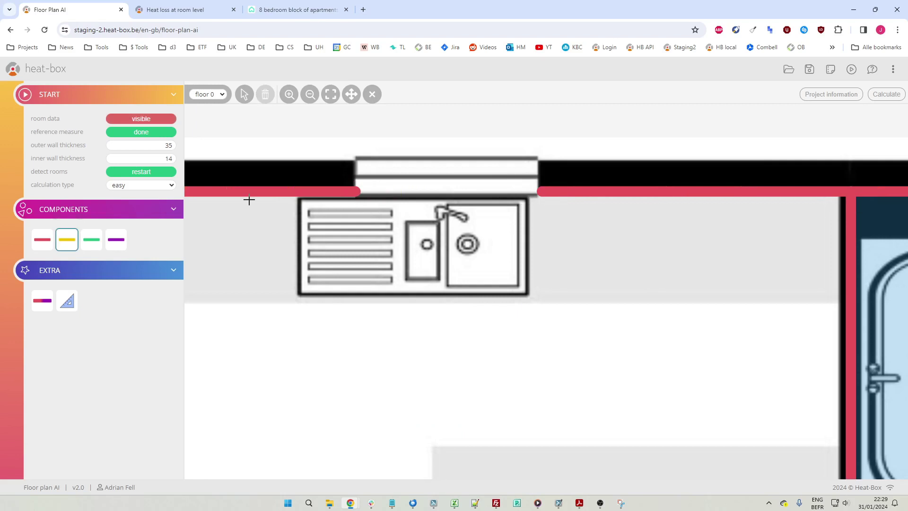
drag(355, 192, 541, 192)
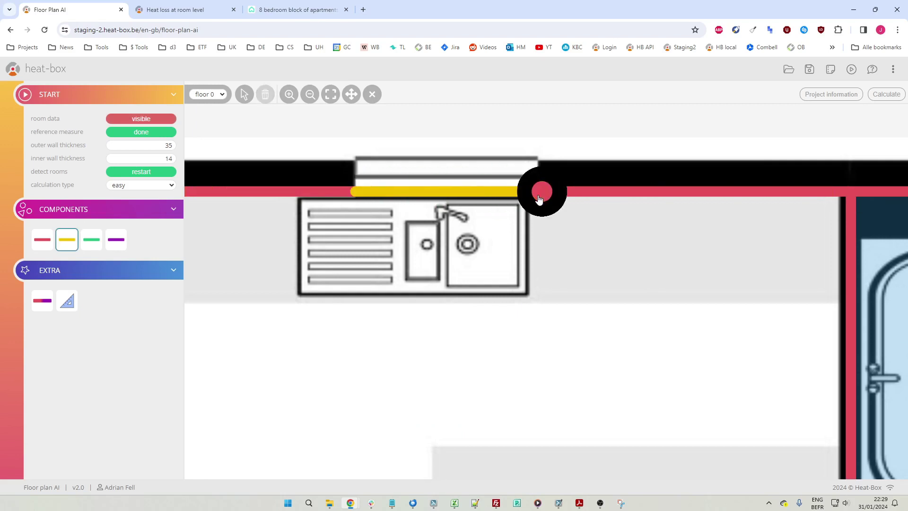
scroll(579, 238, down, 5)
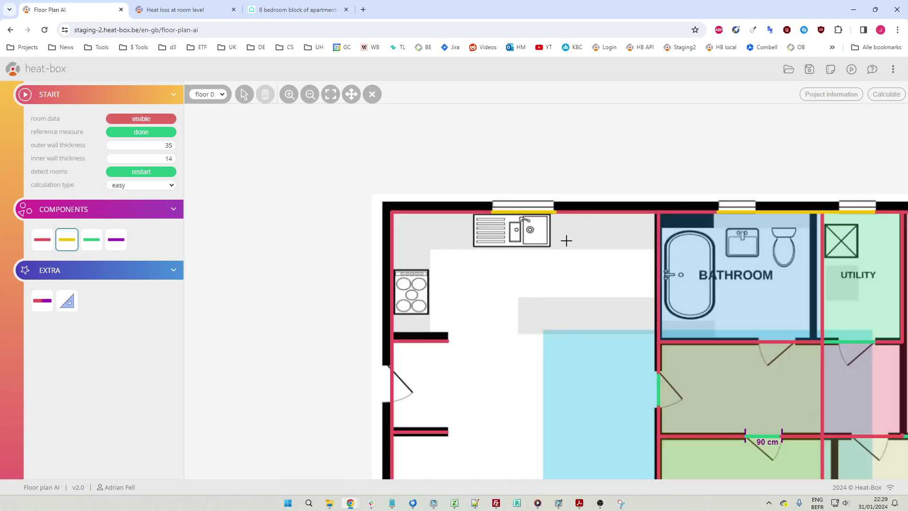
drag(566, 241, 373, 208)
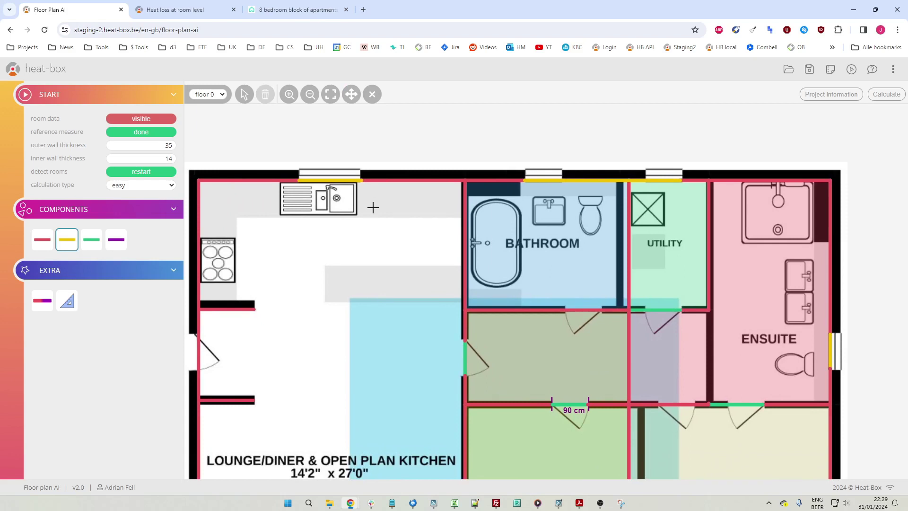
scroll(373, 208, down, 2)
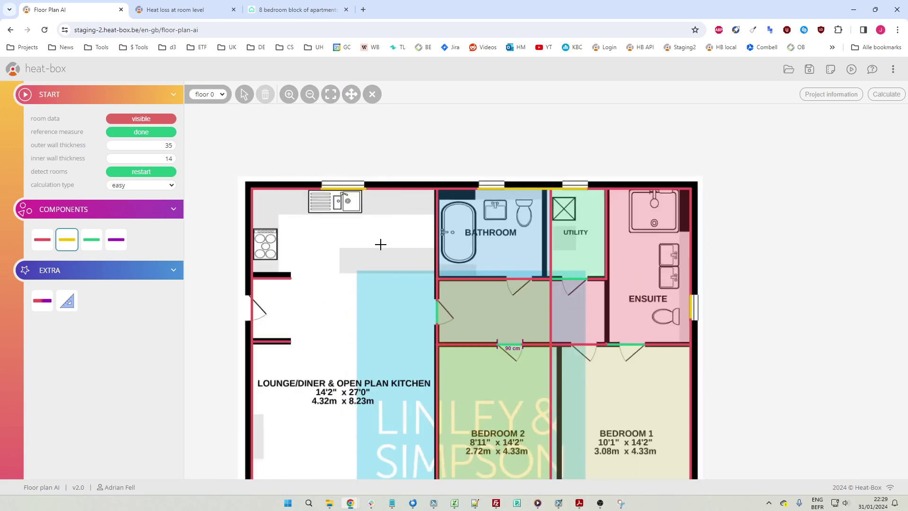
drag(434, 270, 398, 241)
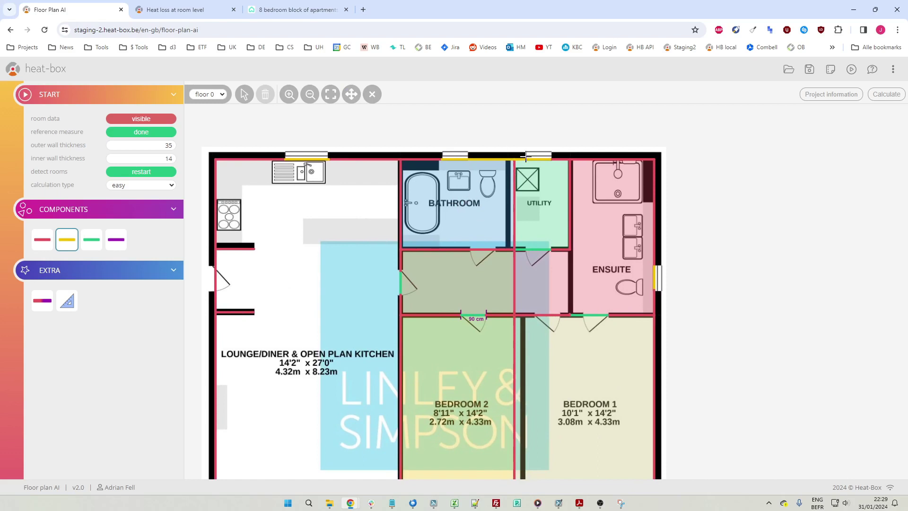
scroll(526, 156, up, 3)
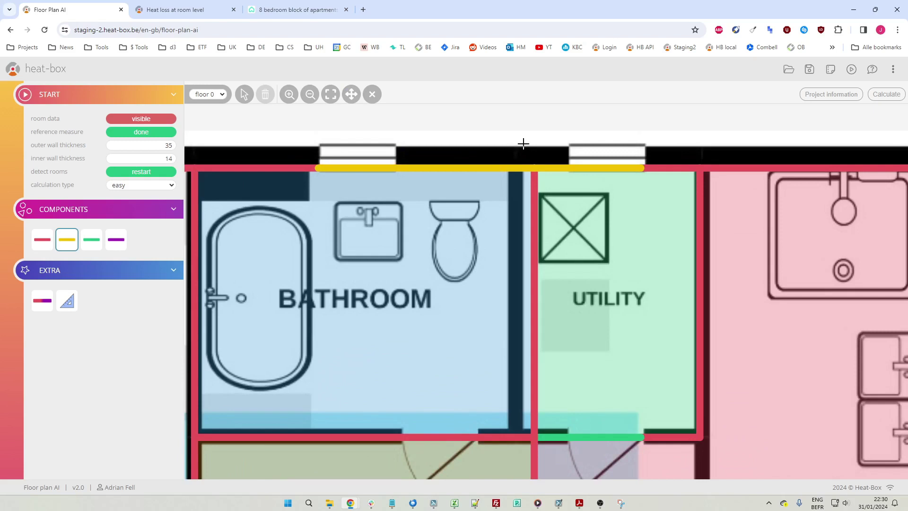
Remove the wrong bathroom wall, over-long window and utility left wall; trim the utility top wall.
click(244, 94)
click(513, 170)
key(Delete)
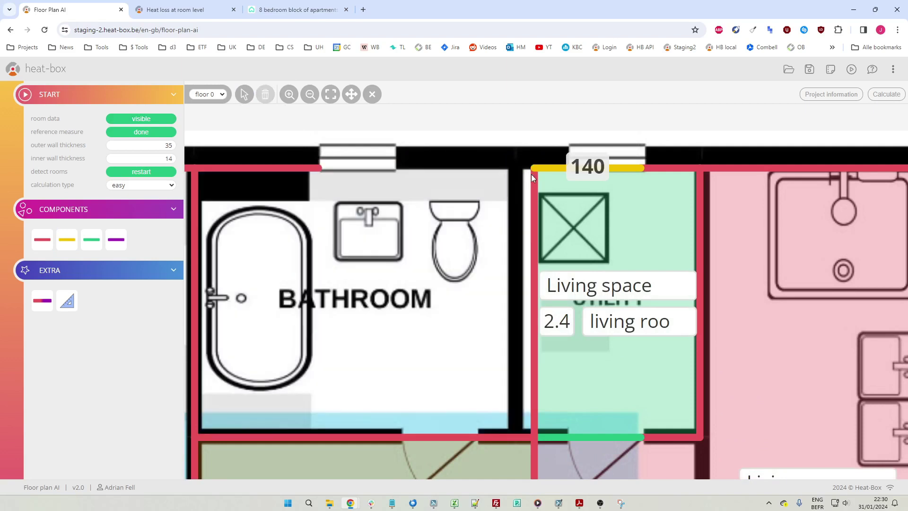
click(554, 169)
key(Delete)
click(534, 196)
key(Delete)
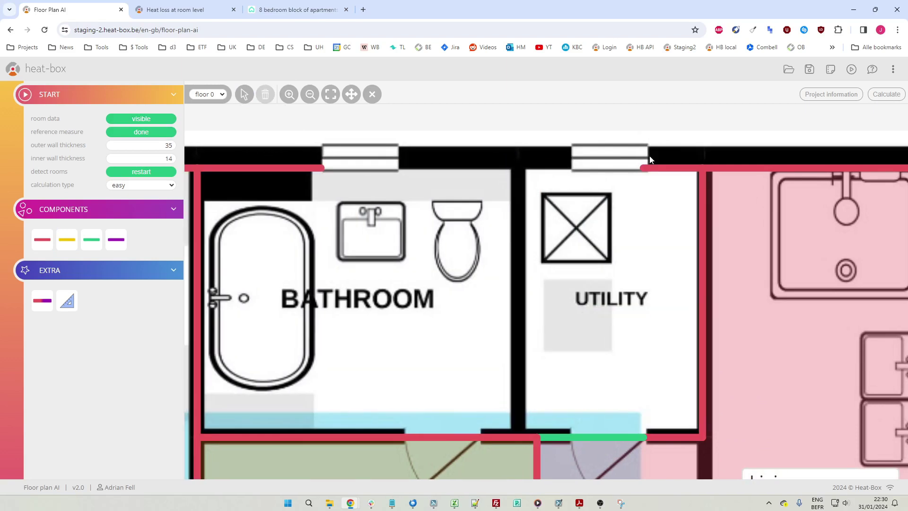
scroll(638, 179, up, 2)
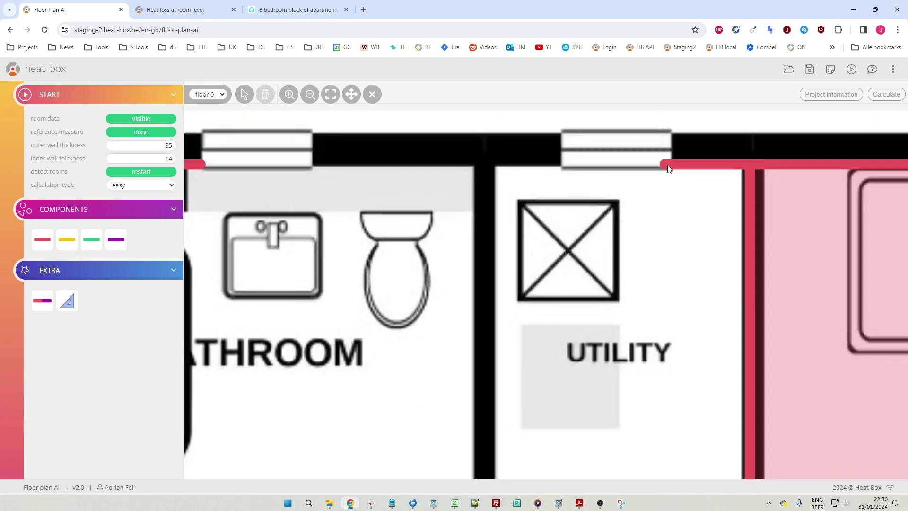
click(665, 169)
drag(666, 169, 676, 168)
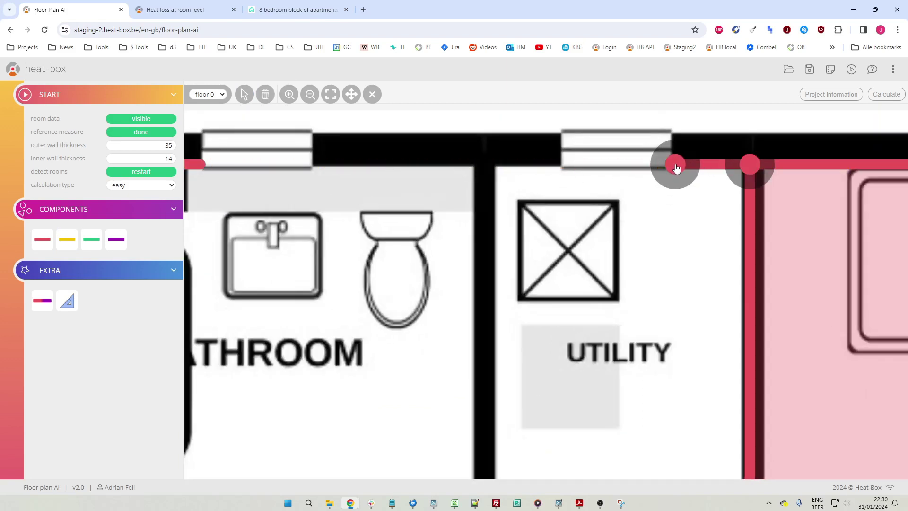
Draw the bathroom top window to the opening's edge and start the utility window.
click(67, 239)
click(200, 164)
click(311, 166)
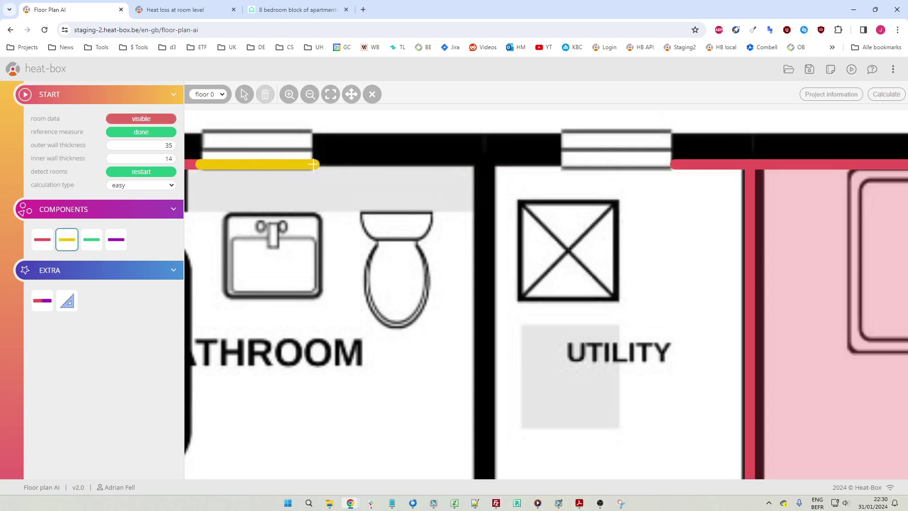
click(675, 164)
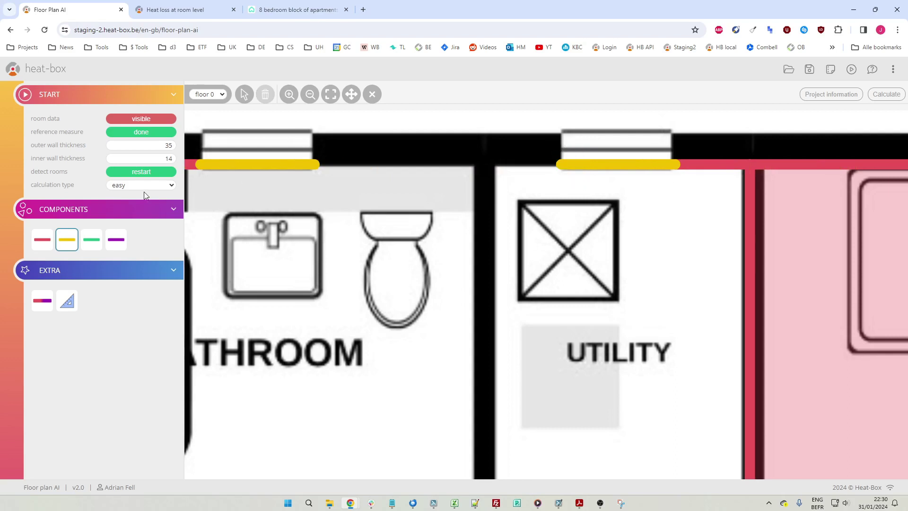
Trace a wall from the bathroom window to the utility window, cancelling the stray diagonal.
click(42, 239)
click(315, 173)
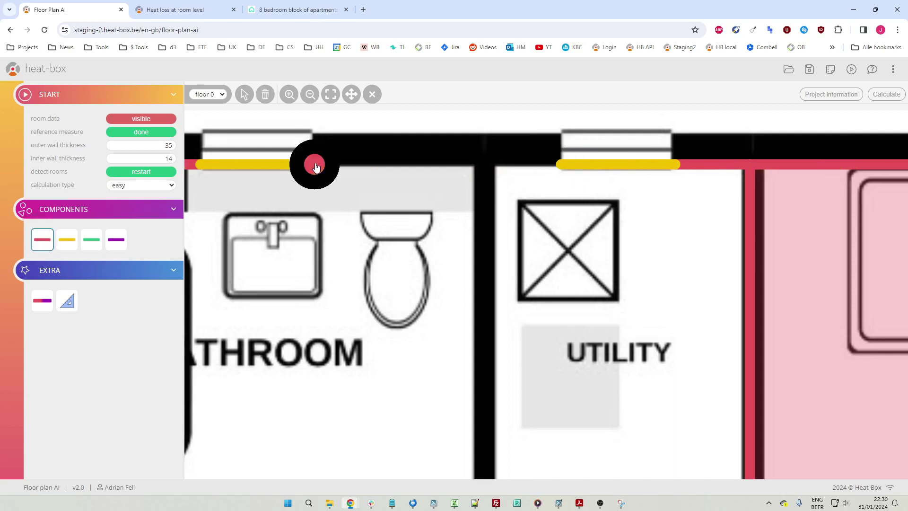
click(485, 168)
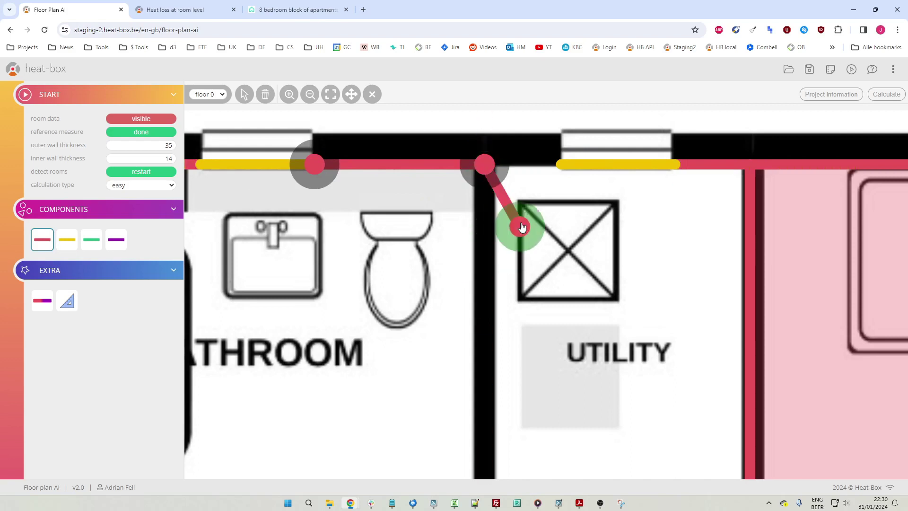
click(559, 170)
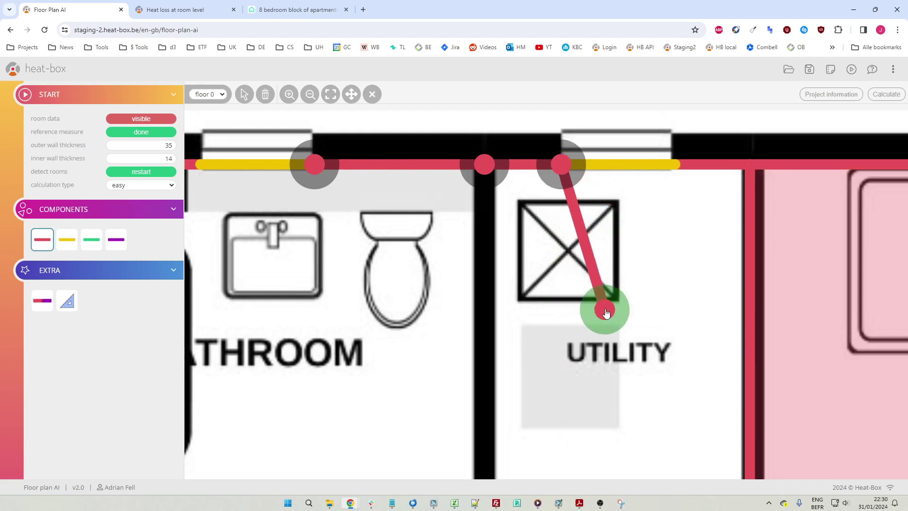
key(Escape)
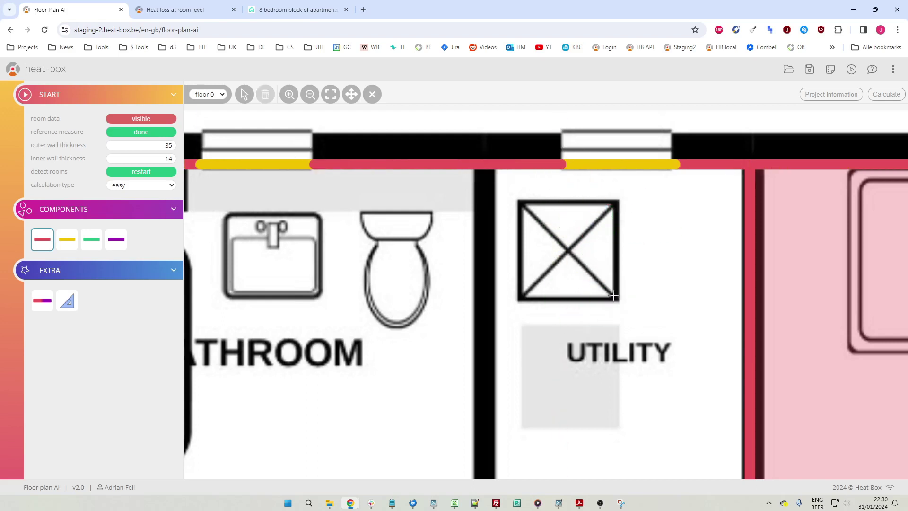
scroll(563, 258, down, 3)
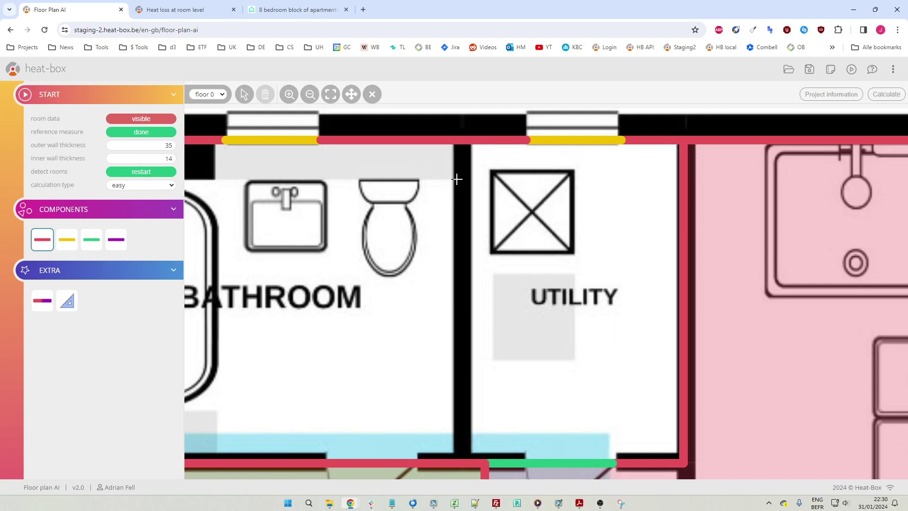
Draw walls down the bathroom–utility partition and through the hallway to the lower junction.
mouse_move(463, 141)
mouse_down()
mouse_move(442, 318)
mouse_move(458, 334)
mouse_move(466, 406)
mouse_move(465, 464)
mouse_move(468, 440)
mouse_move(462, 464)
mouse_move(450, 464)
mouse_move(456, 470)
mouse_move(539, 377)
mouse_move(595, 335)
mouse_move(511, 204)
mouse_up()
scroll(588, 348, down, 3)
scroll(481, 257, up, 2)
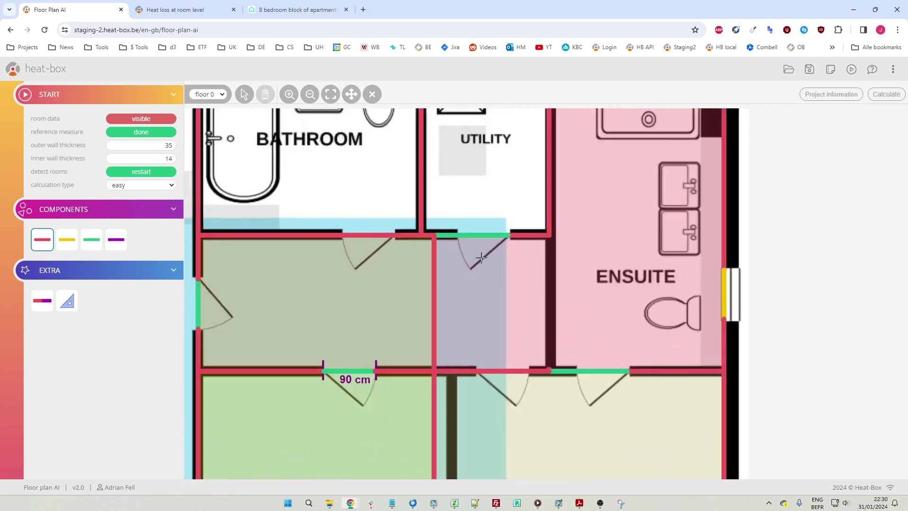
scroll(481, 257, up, 2)
drag(603, 222, 604, 445)
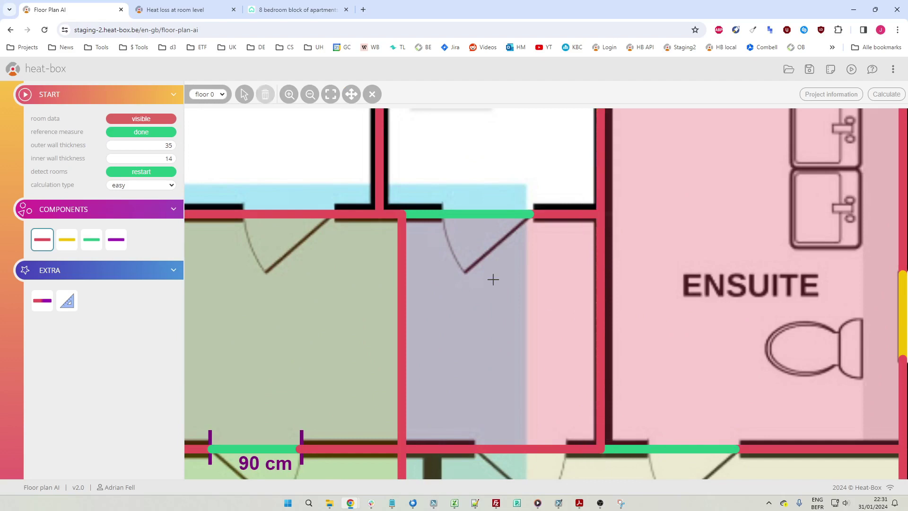
Return to selection to show the bedrooms' detected Living space labels.
click(244, 94)
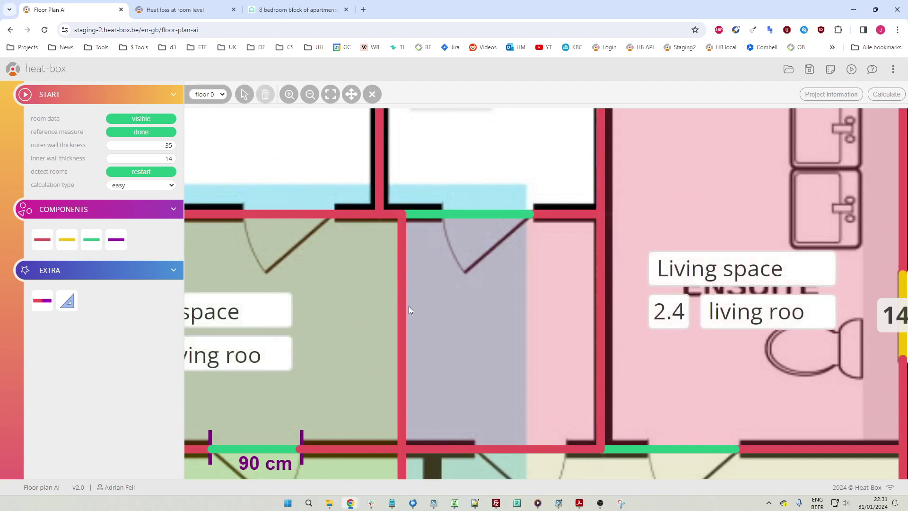
scroll(407, 315, down, 5)
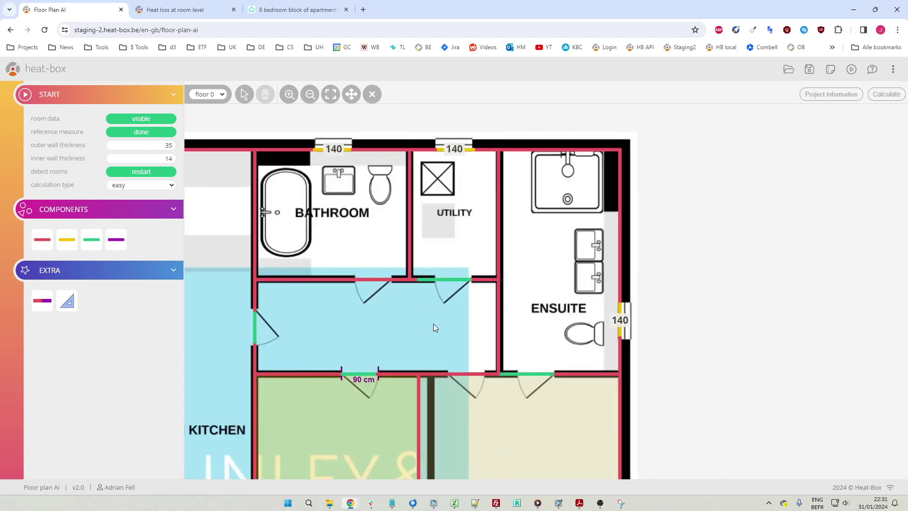
scroll(434, 323, down, 2)
drag(452, 407, 453, 246)
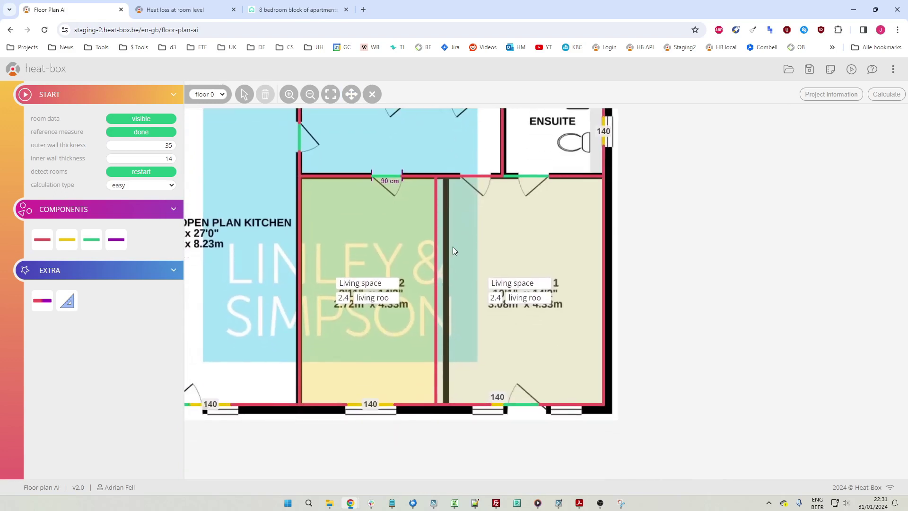
Replace the misplaced bedroom wall with one drawn on the Bedroom 2–Bedroom 1 partition.
scroll(442, 235, up, 3)
click(430, 232)
key(Delete)
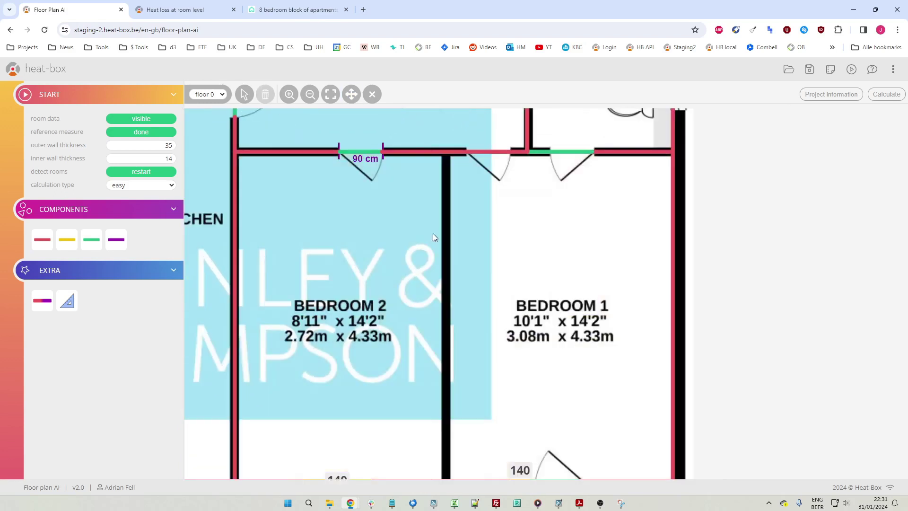
drag(476, 254, 474, 229)
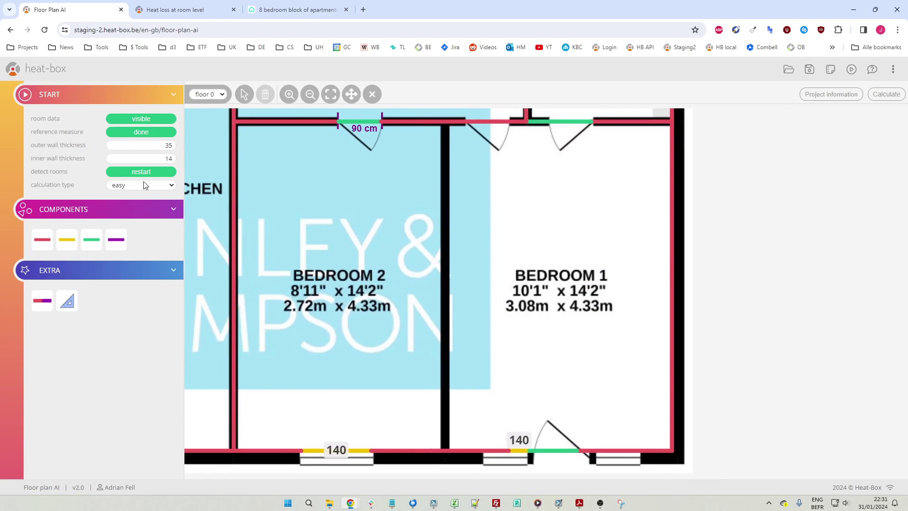
click(43, 240)
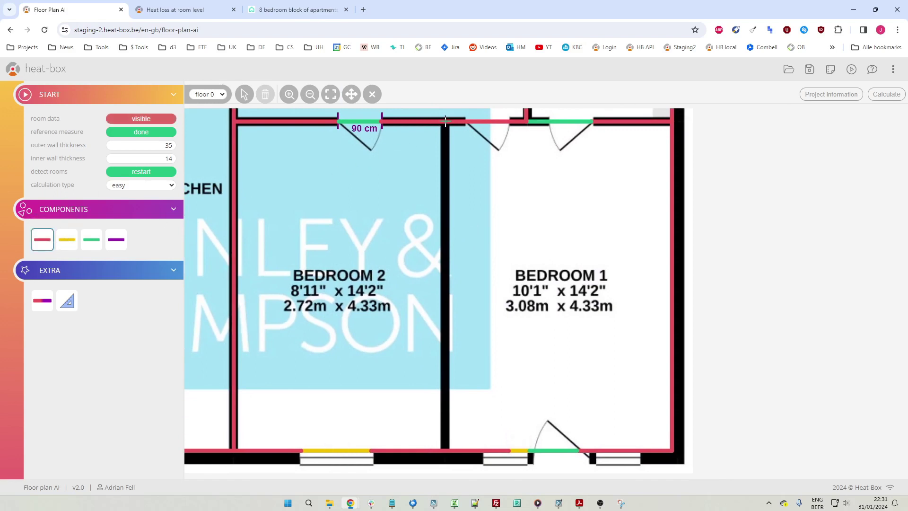
drag(445, 121, 446, 456)
key(Escape)
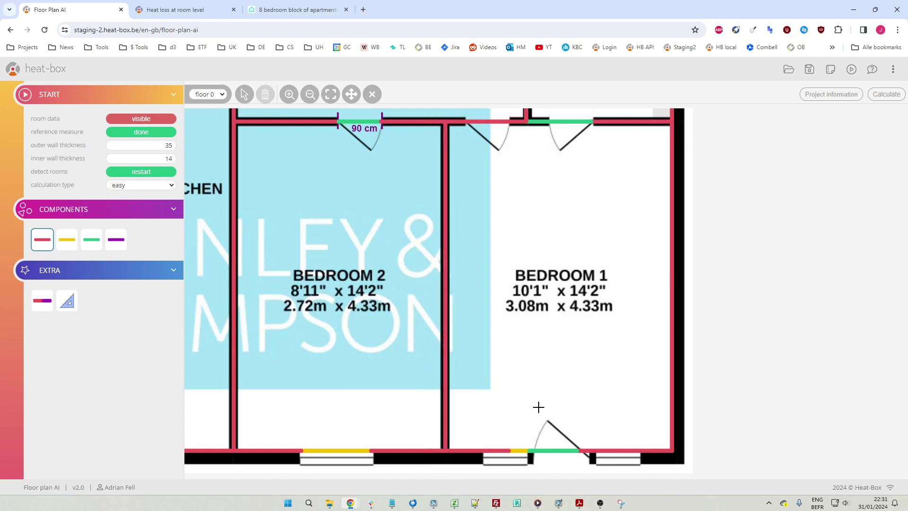
scroll(569, 462, up, 3)
Clear Bedroom 1's bottom wall piece, door and 140 window, shortening the remaining wall.
drag(572, 447, 581, 386)
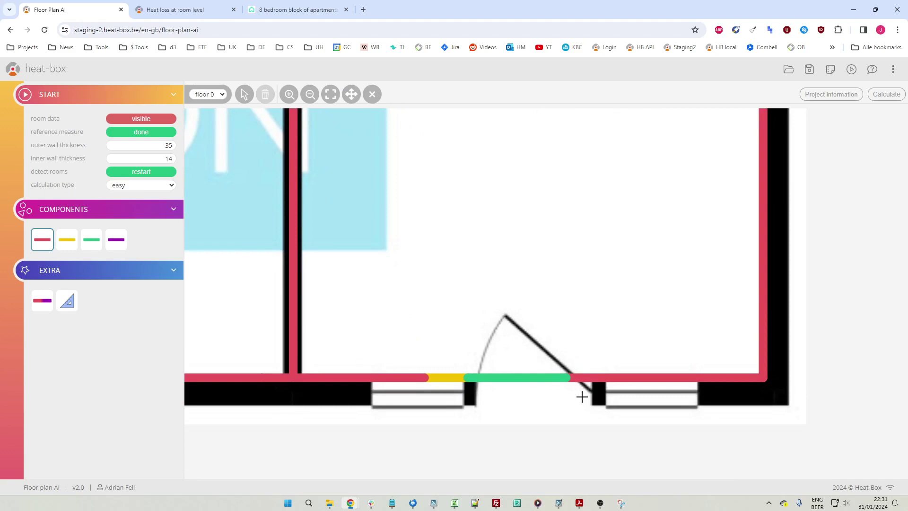
click(244, 94)
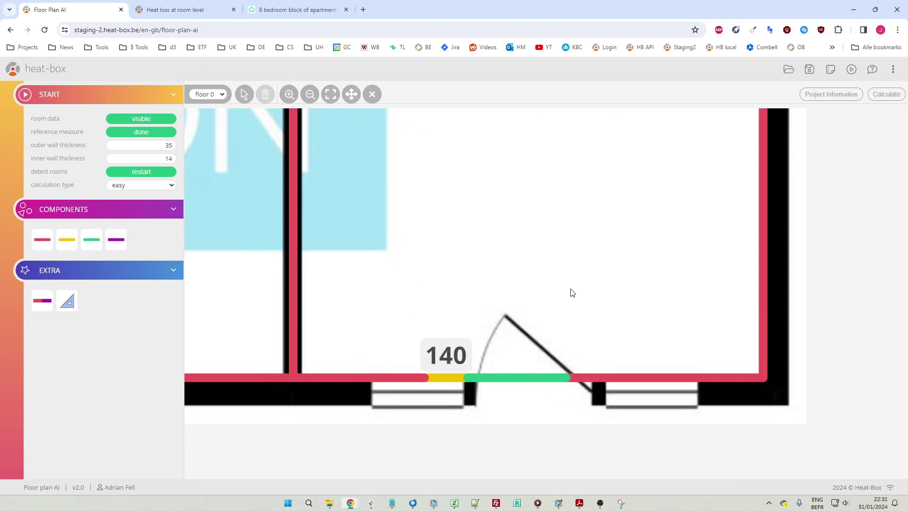
click(604, 379)
key(Delete)
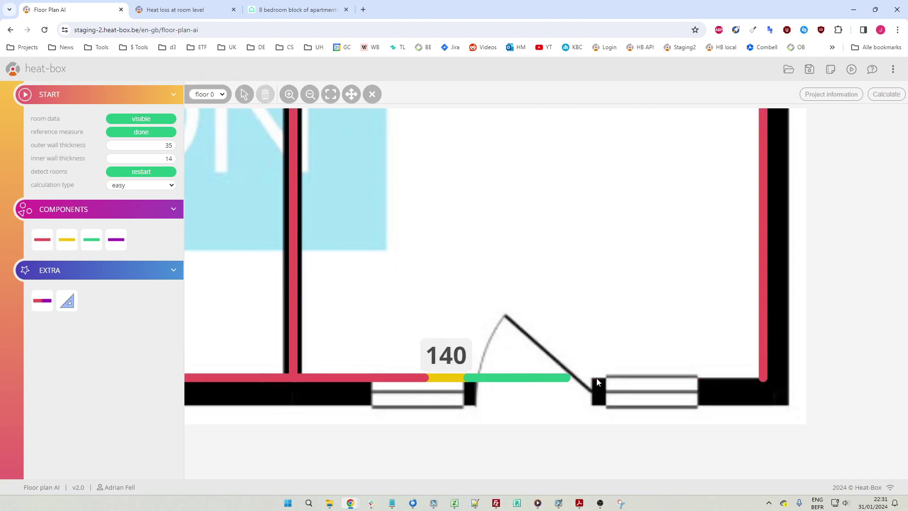
click(551, 378)
key(Delete)
click(463, 378)
key(Delete)
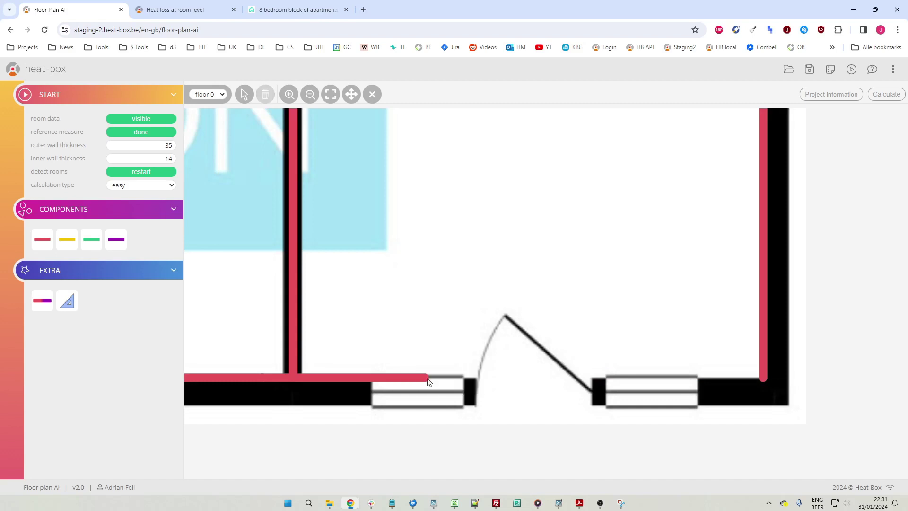
drag(425, 382, 372, 382)
Add a corner wall and a long window along Bedroom 1's bottom wall, then re-detect rooms.
click(42, 239)
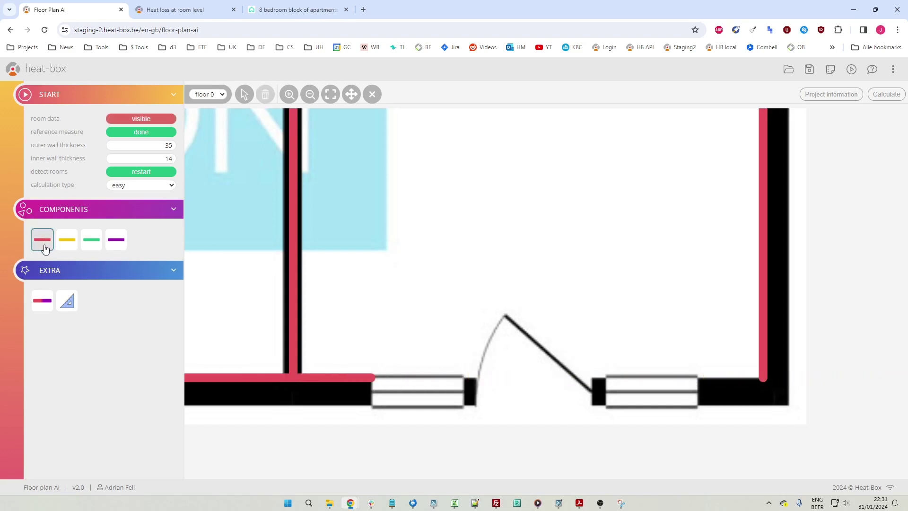
drag(763, 378, 698, 377)
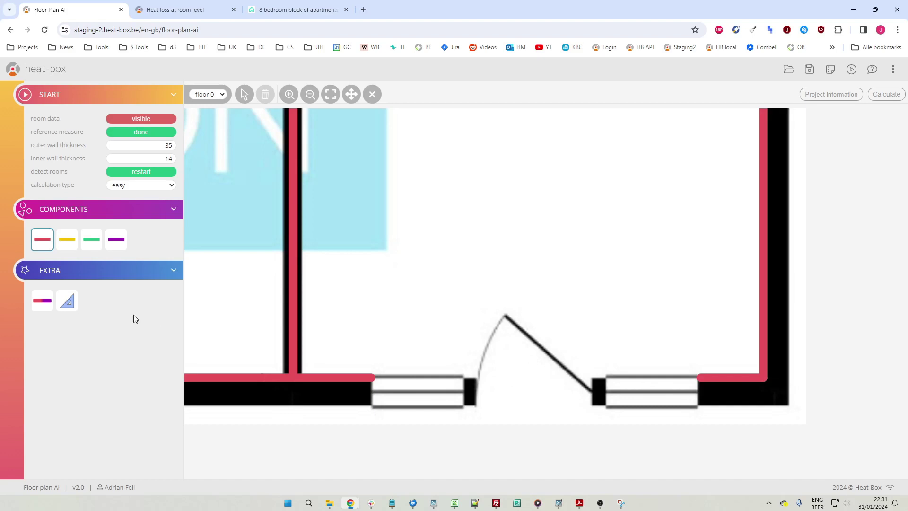
click(76, 247)
drag(371, 377, 705, 377)
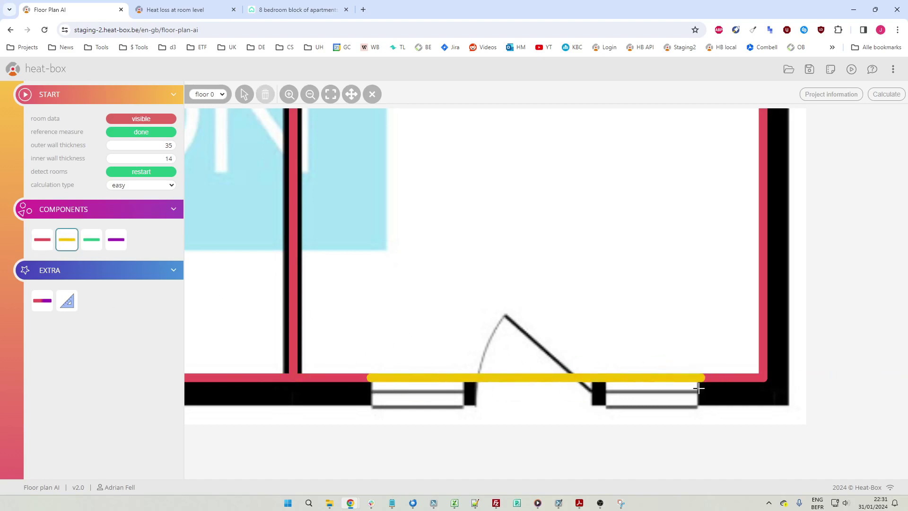
scroll(699, 388, down, 5)
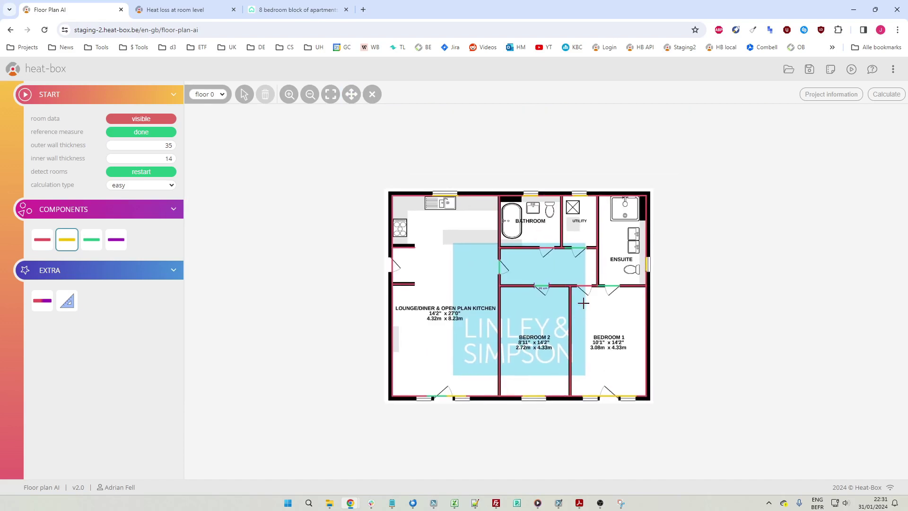
scroll(583, 303, up, 1)
click(132, 173)
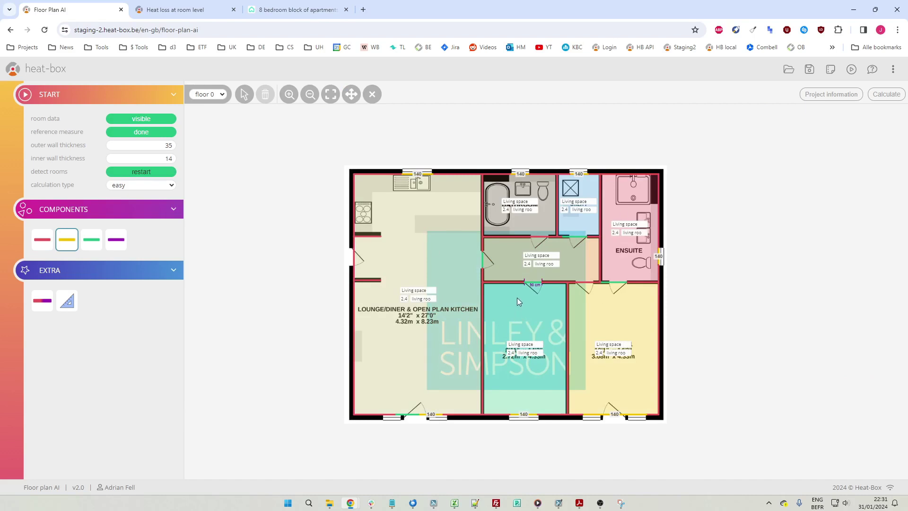
scroll(334, 247, up, 5)
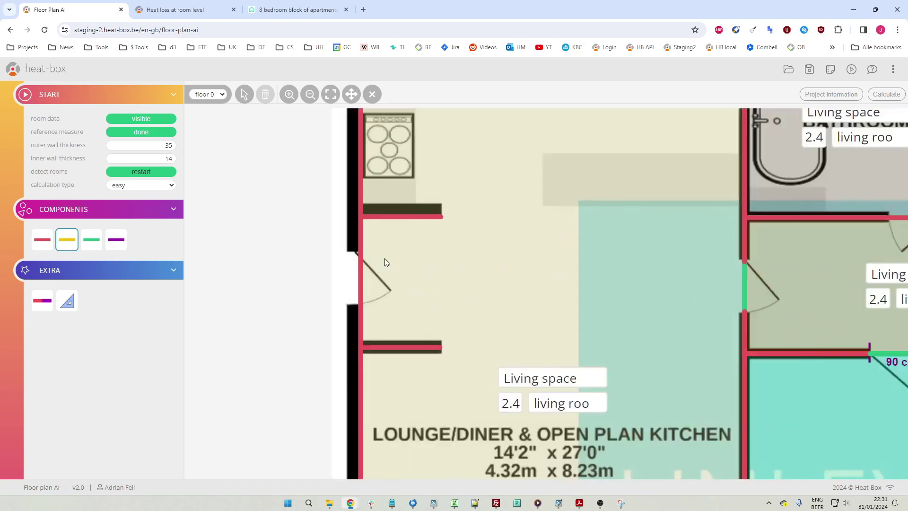
Delete the lounge's left wall and redraw it as two walls above and below the door opening.
scroll(360, 254, down, 1)
click(348, 272)
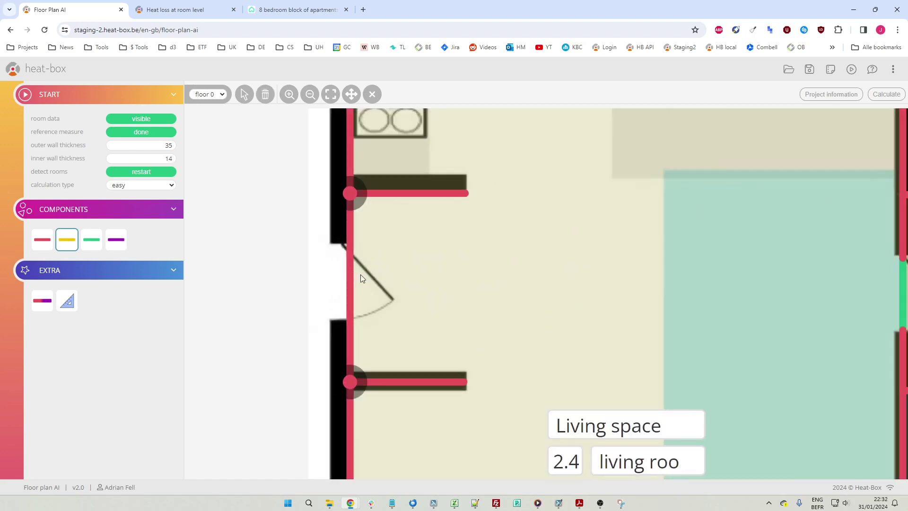
key(Delete)
click(66, 232)
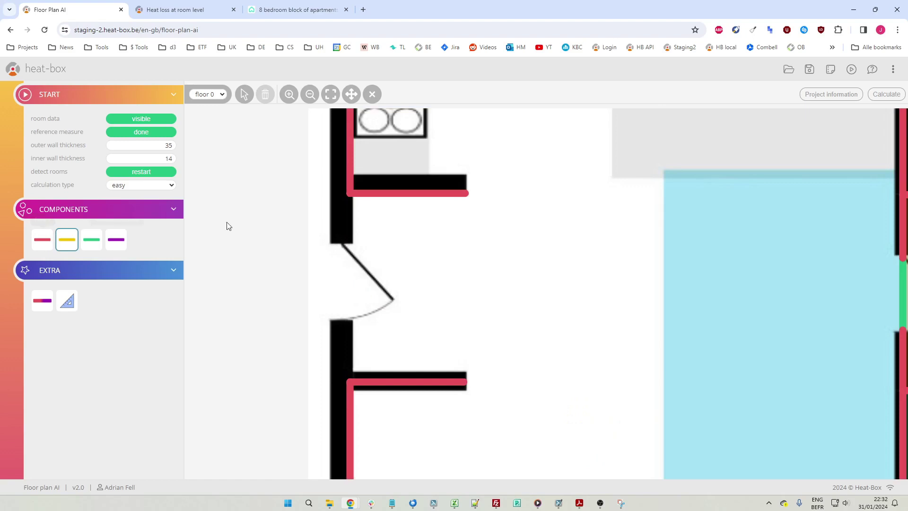
click(42, 239)
click(350, 193)
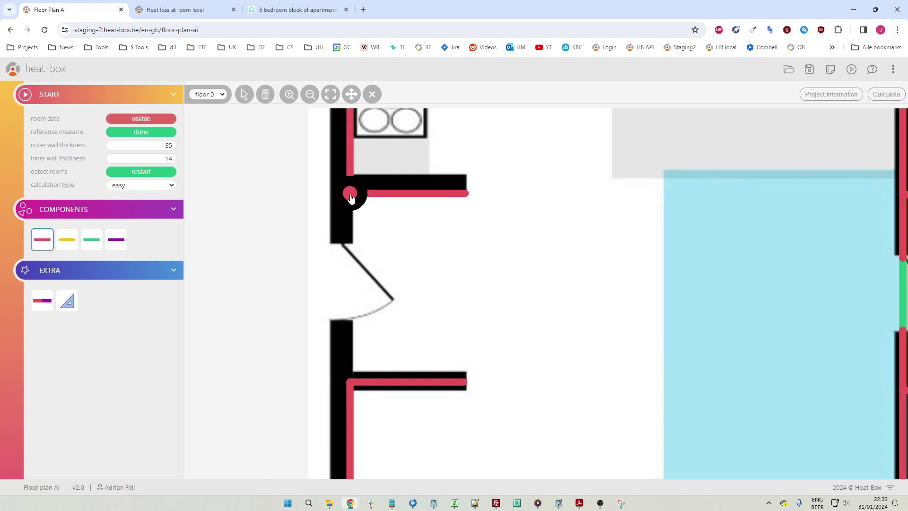
click(351, 244)
click(350, 382)
click(350, 324)
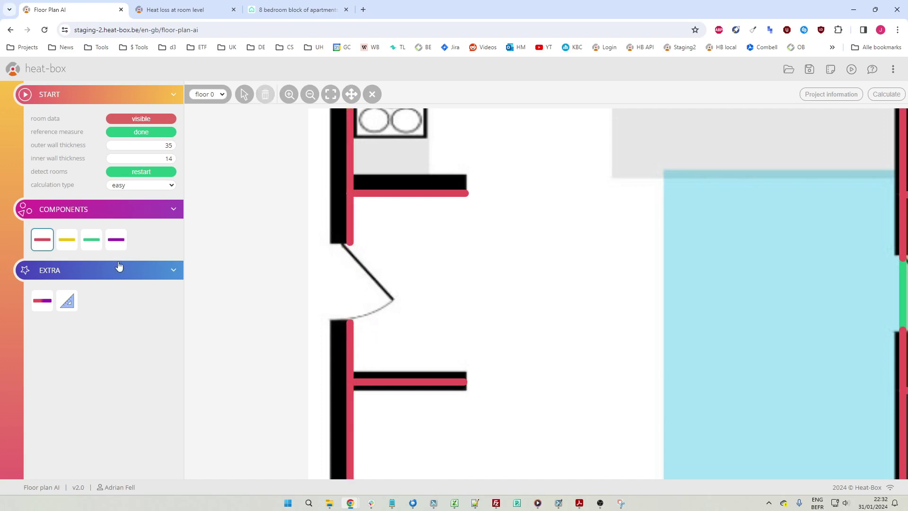
Add a door across the lounge wall opening and re-run room detection.
click(91, 239)
click(349, 321)
click(350, 244)
scroll(405, 268, down, 5)
click(351, 94)
drag(423, 204, 386, 202)
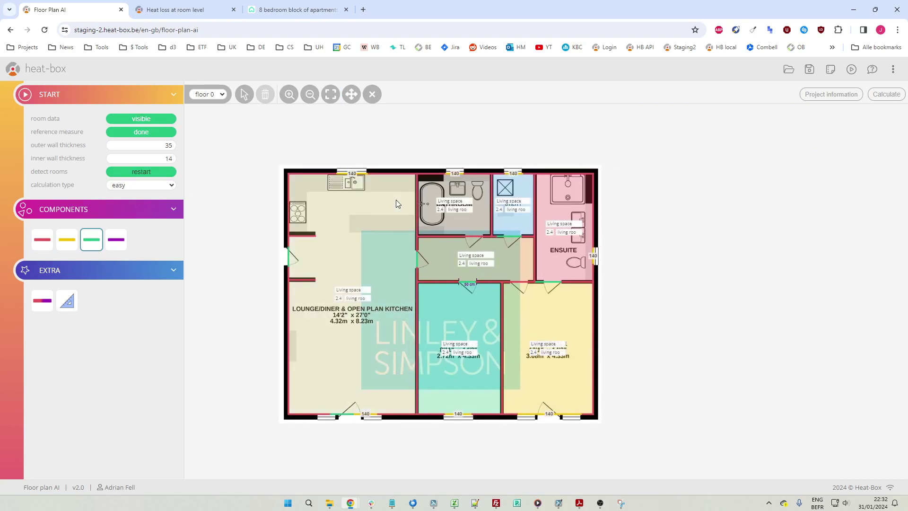
Show the room labels, then type the lounge as Living space and the middle room as Bedroom 1.
click(244, 94)
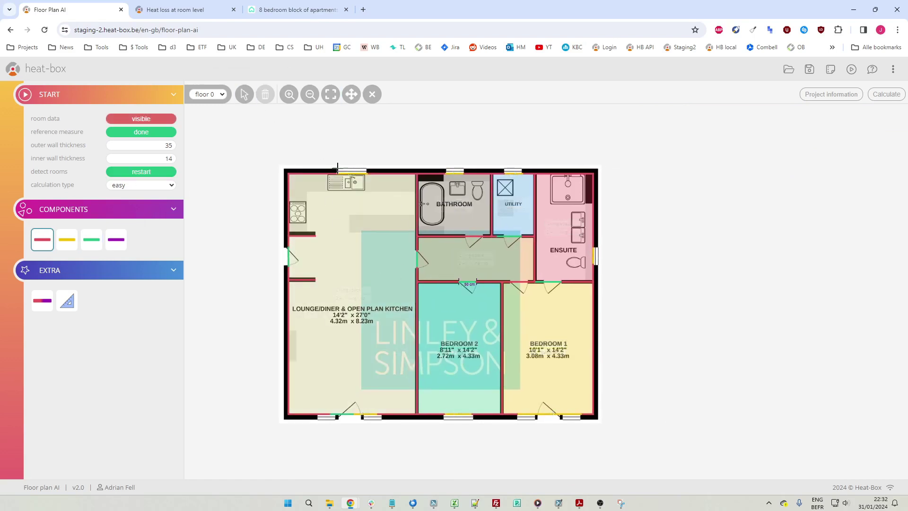
click(147, 119)
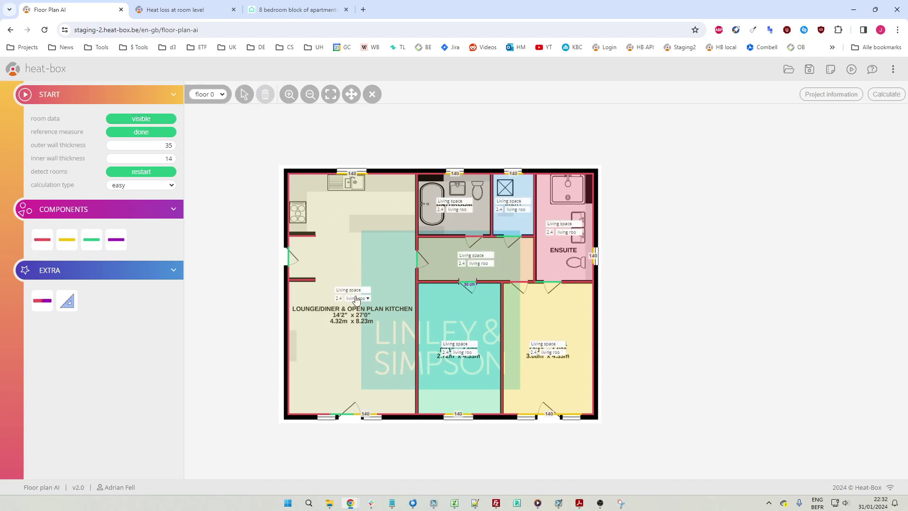
click(364, 292)
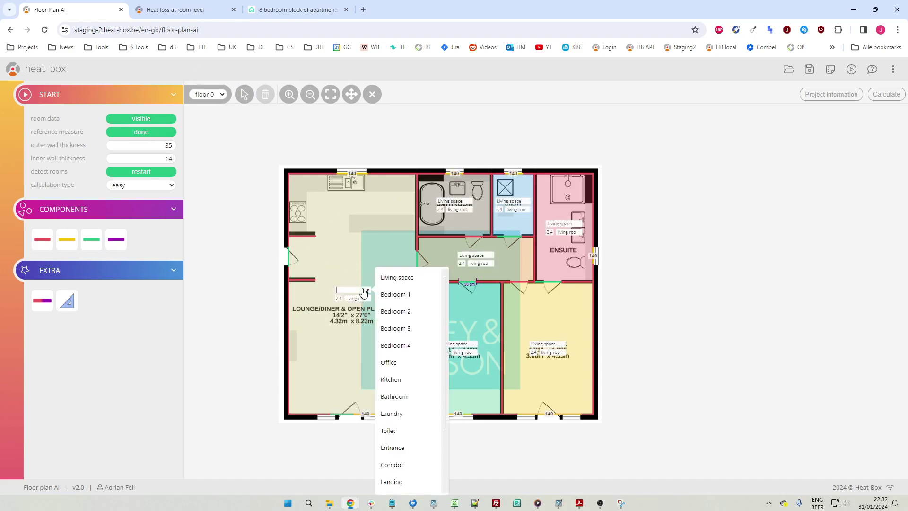
click(401, 278)
click(471, 344)
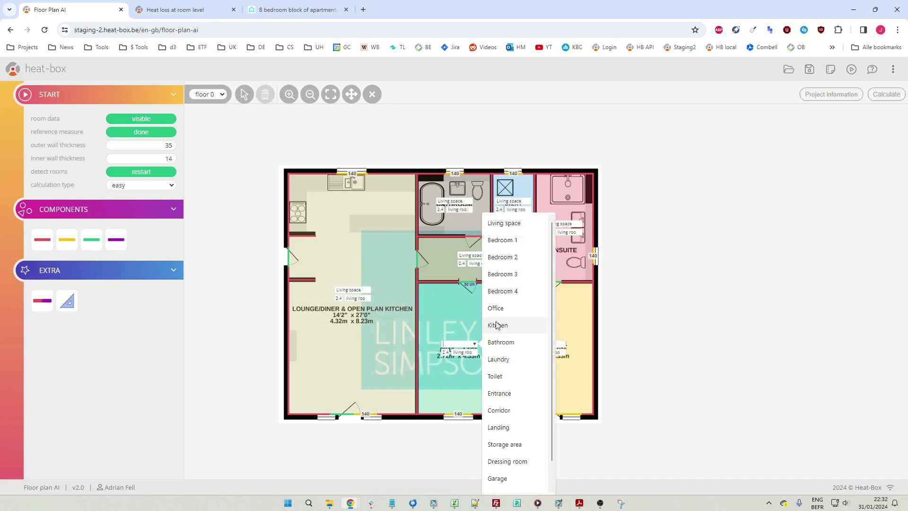
click(502, 240)
Type the right room as Bedroom 2, the ensuite as Bathroom and the hallway as Corridor.
click(544, 344)
click(595, 260)
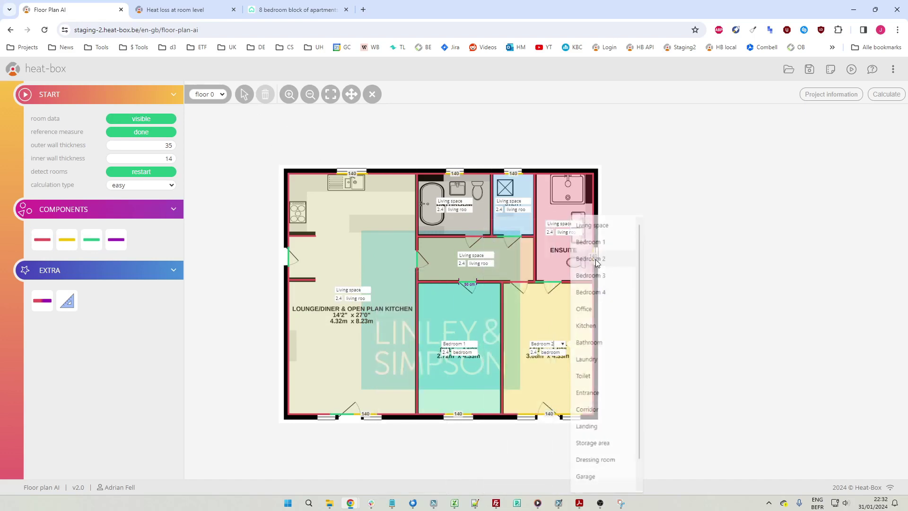
click(558, 224)
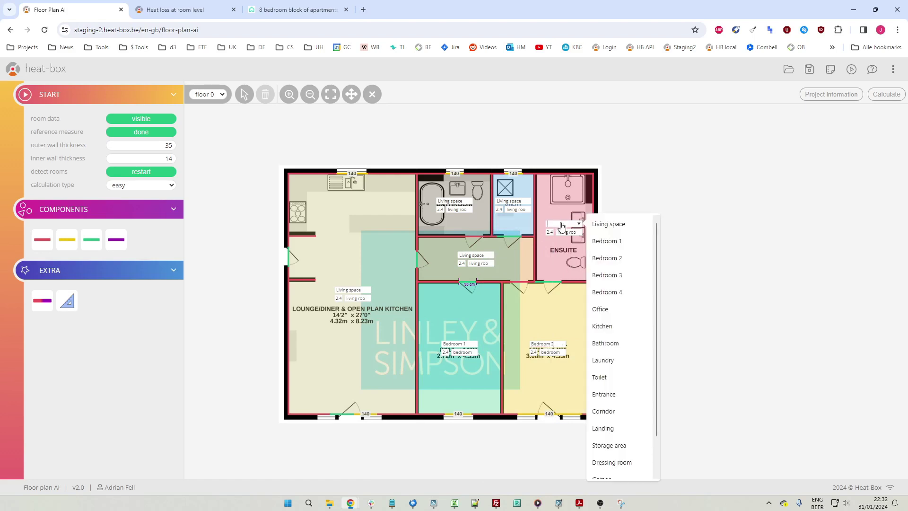
click(605, 343)
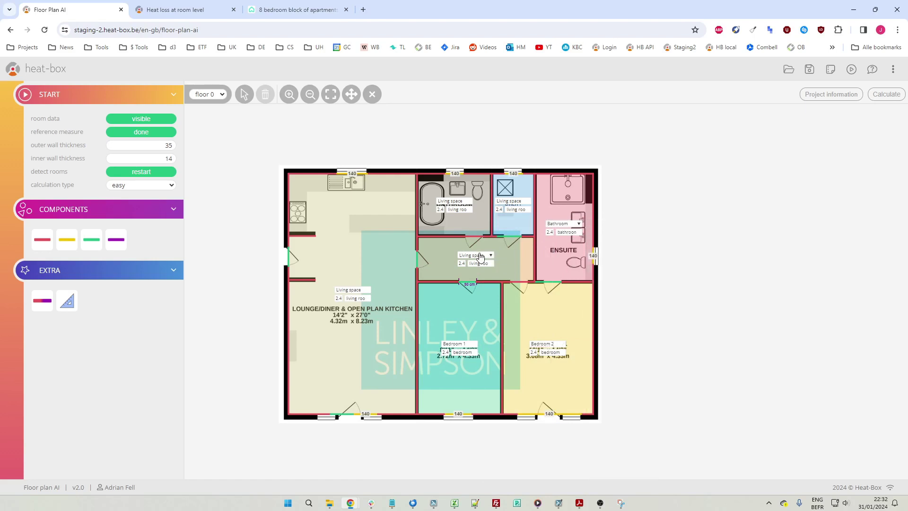
click(480, 257)
click(526, 442)
Type the top bathroom as Bathroom and the small blue room as Storage area.
click(516, 204)
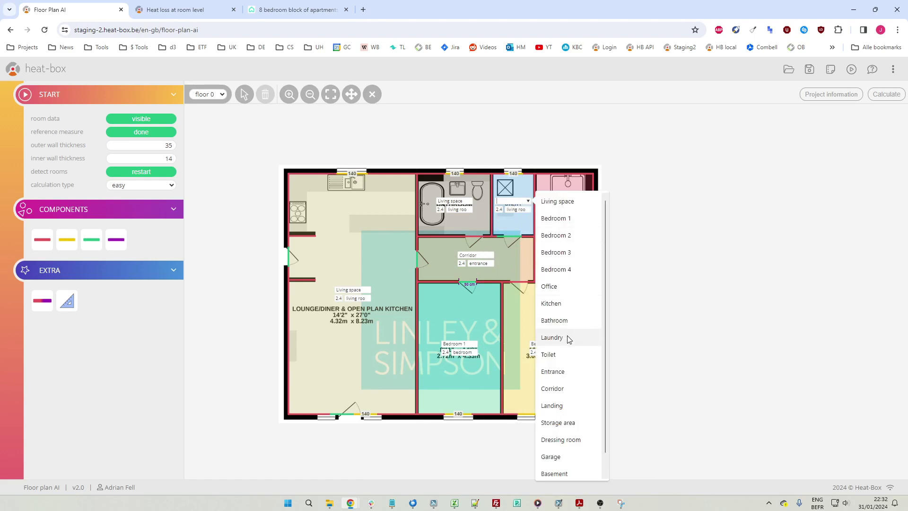
click(549, 354)
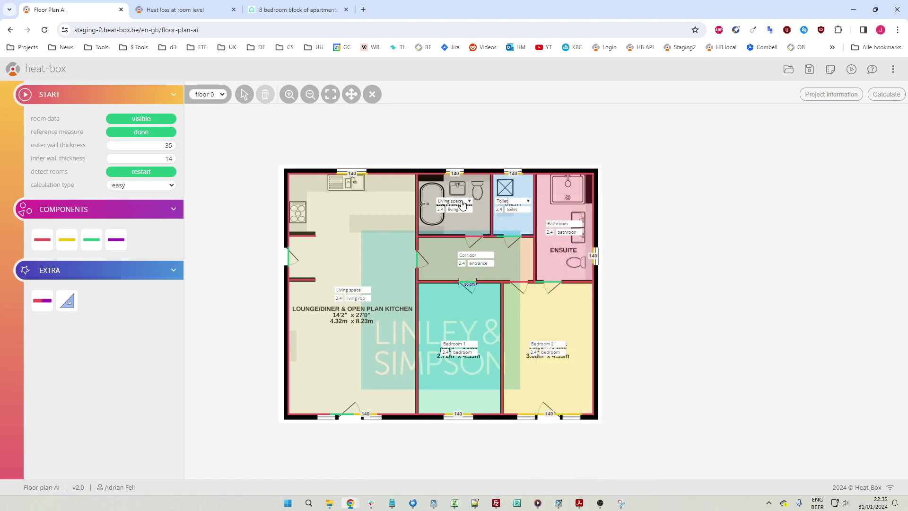
click(461, 204)
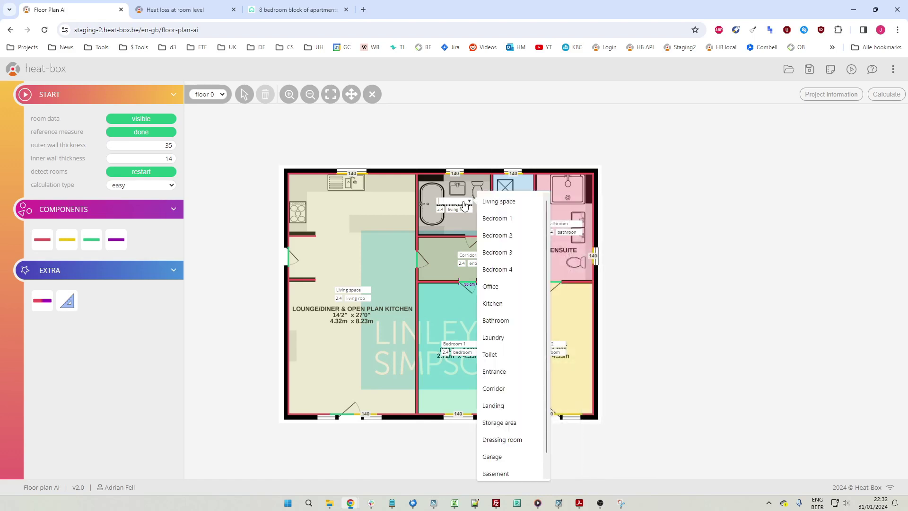
click(515, 320)
click(522, 206)
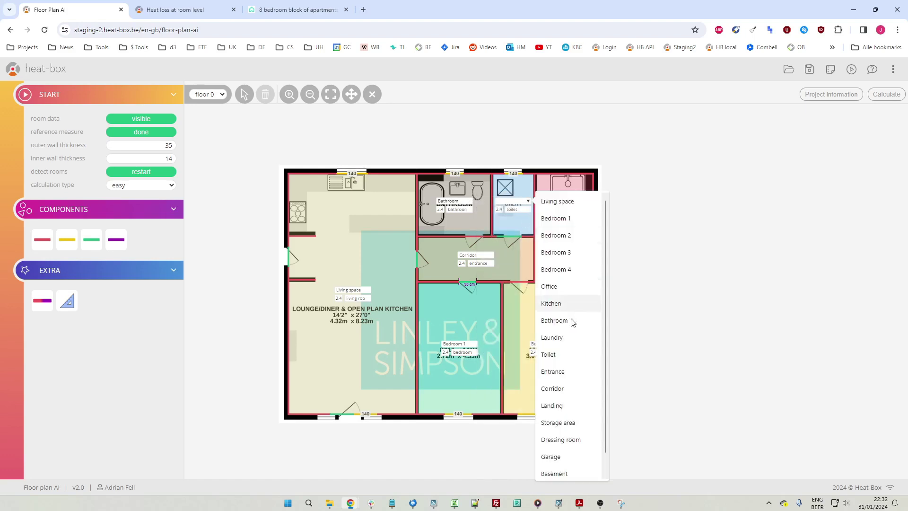
click(575, 421)
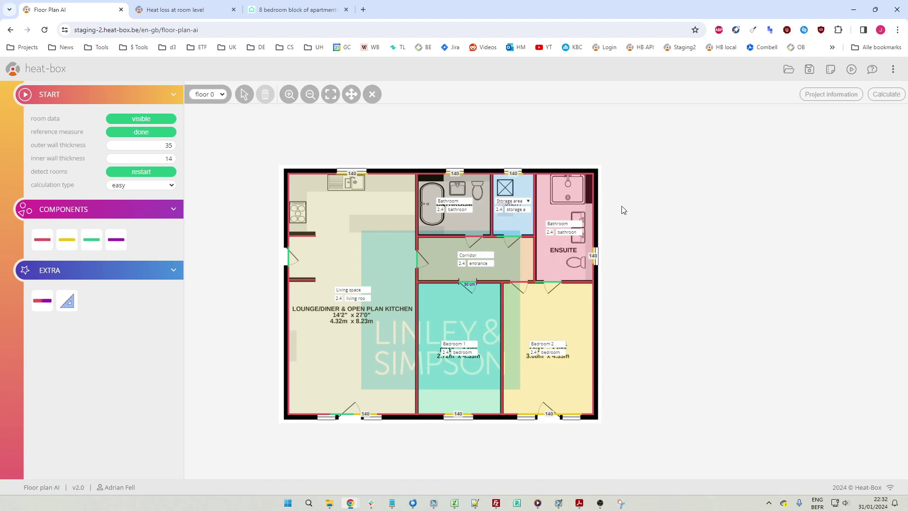
Calculate the plan's room table, copy its data, and return to the 'Heat loss at room level' page.
click(886, 94)
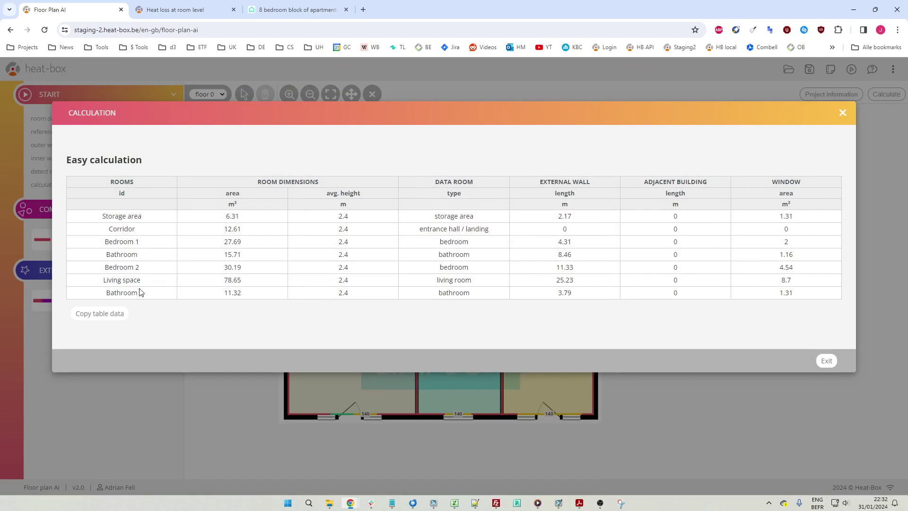
click(103, 319)
click(199, 13)
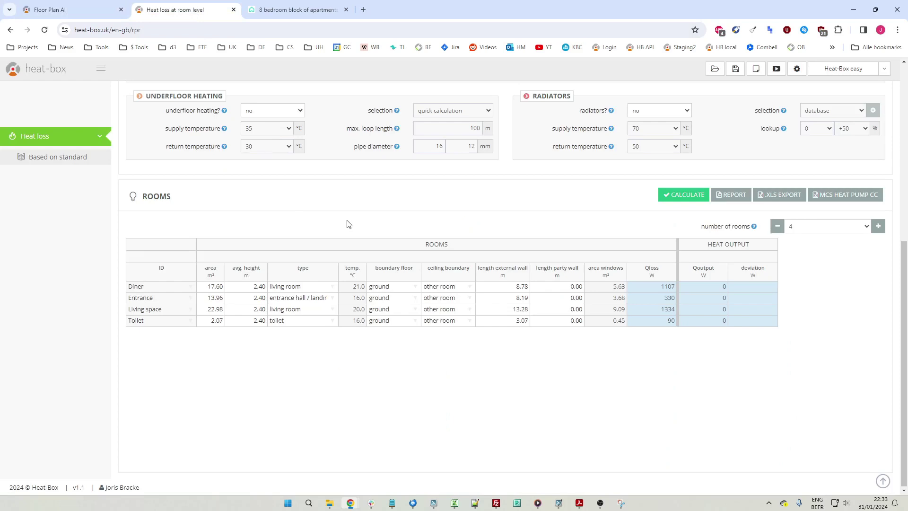
Reload the heat-loss page, set the number of rooms to 7, and paste the room data at room 1.
click(45, 31)
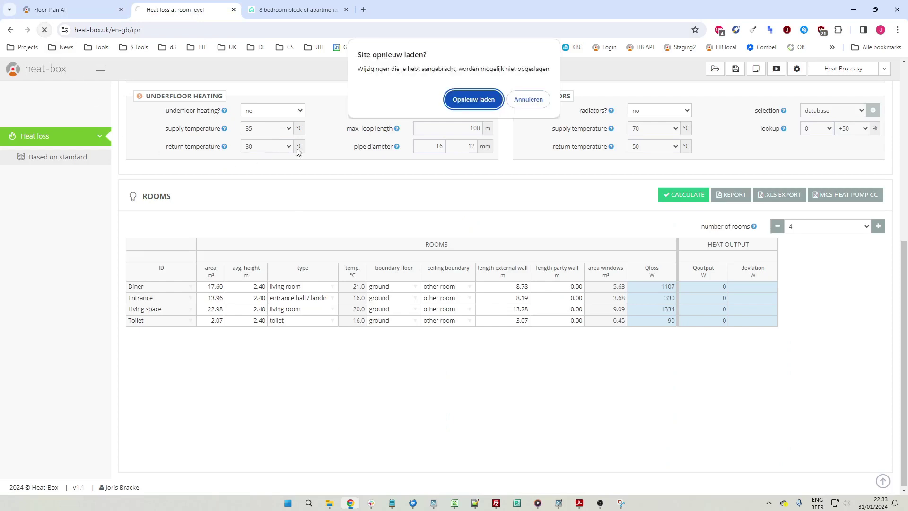
click(472, 101)
click(813, 229)
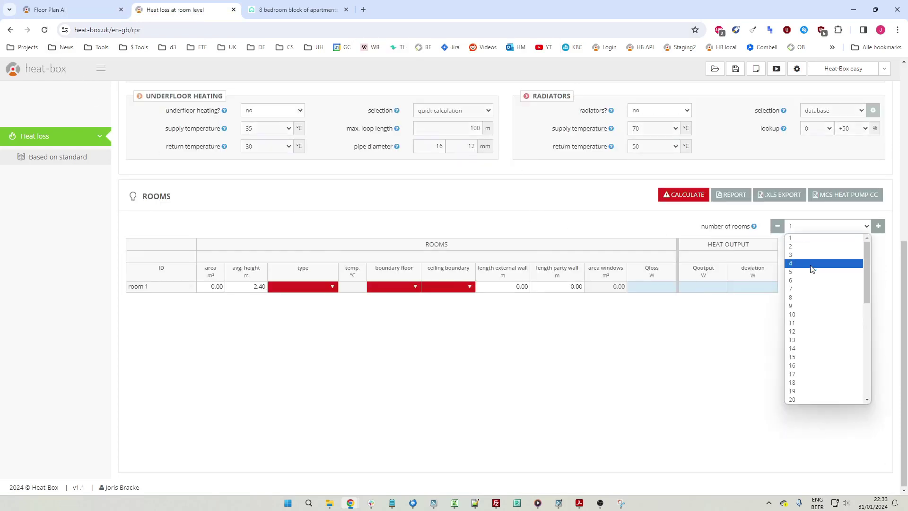
click(825, 286)
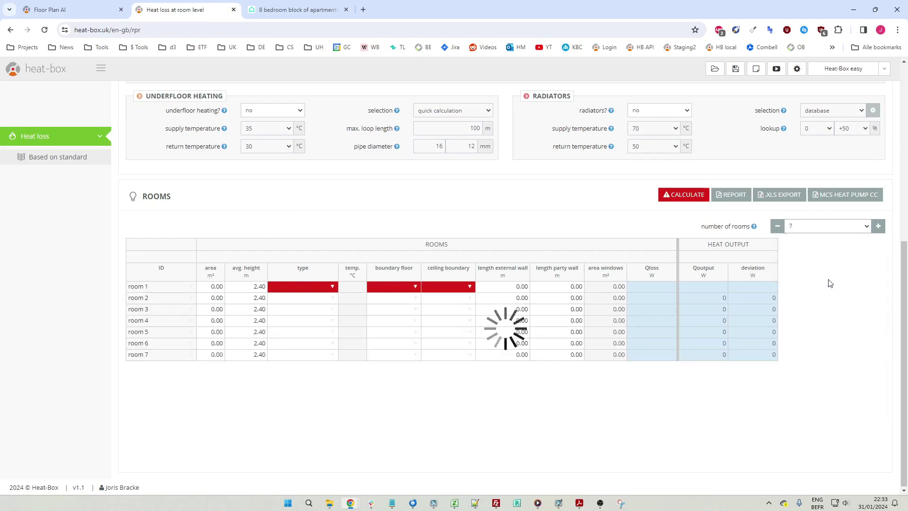
click(174, 288)
text(Storage area	6.31	2.40	storage area	16.0			2.17	0.00	1.89 Corridor	12.61	2.40	entrance hall / landin	16.0			0.00	0.00	3.50 Bedroom 1	27.69	2.40	bedroom	18.0			4.31	0.00	4.57 Bathroom	15.71	2.40	bathroom	24.0			8.46	0.00	3.41 Bedroom 2	30.19	2.40	bedroom	18.0			11.33	0.00	4.79 Living space	78.65	2.40	living room	20.0			25.23	0.00	39.97 Bathroom	11.32	2.40	bathroom	24.0			3.79	0.00	2.31)
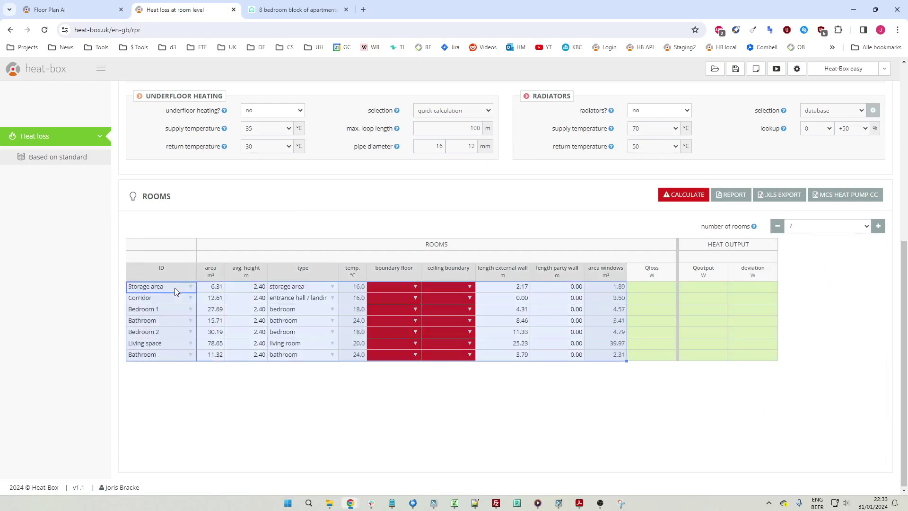
Set every room's boundary floor to ground and ceiling to loft floor (insulated).
click(403, 288)
click(416, 287)
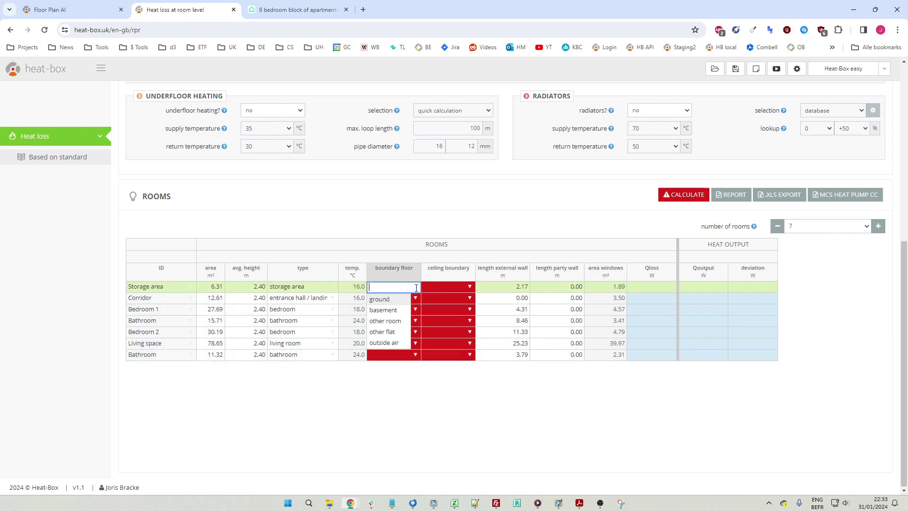
click(388, 300)
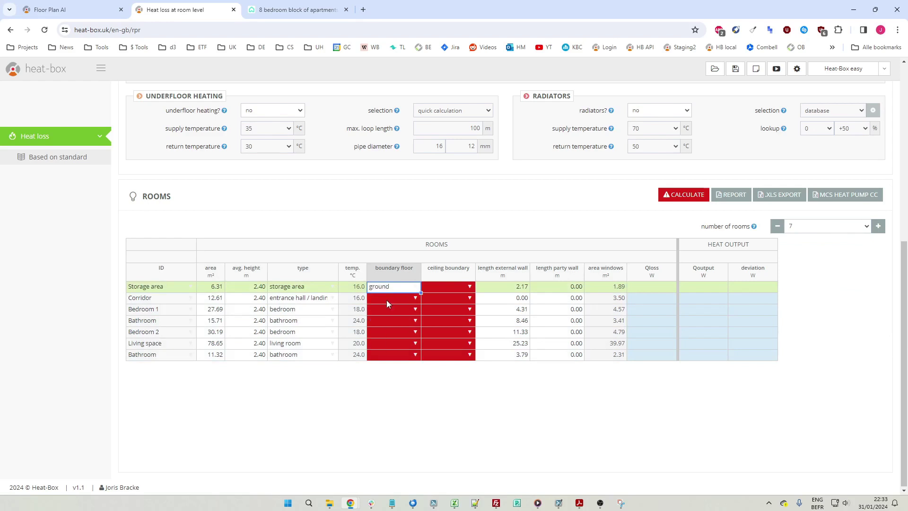
click(471, 287)
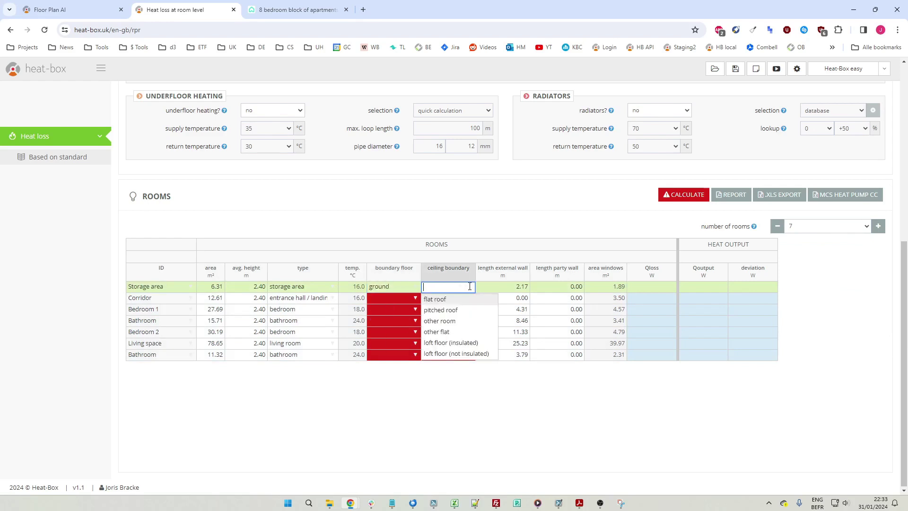
click(474, 344)
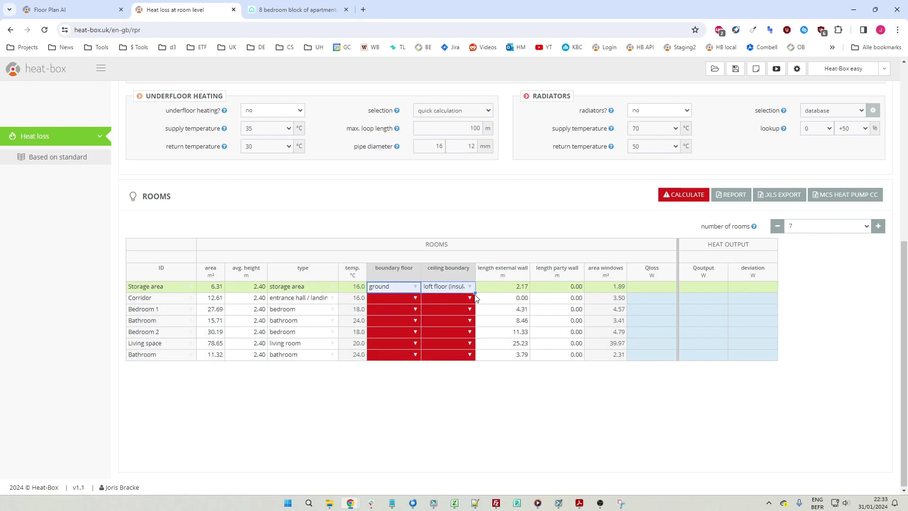
drag(476, 292, 474, 364)
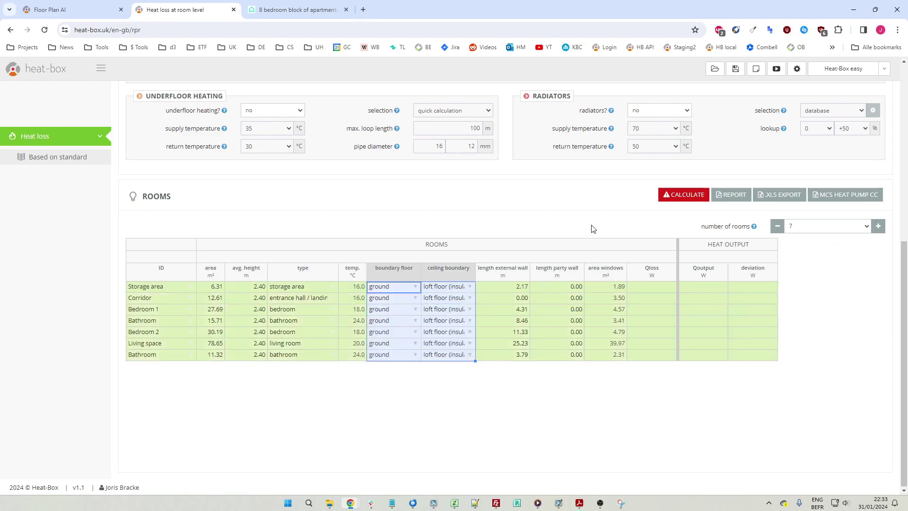
click(672, 194)
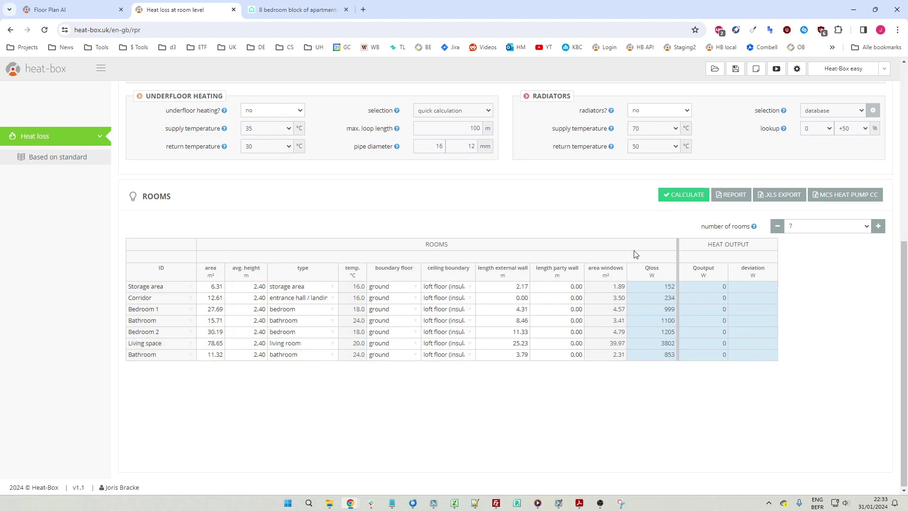
Answer yes to 'have all rooms been entered?' and check the total Qloss of 5.19 kW.
scroll(600, 212, up, 4)
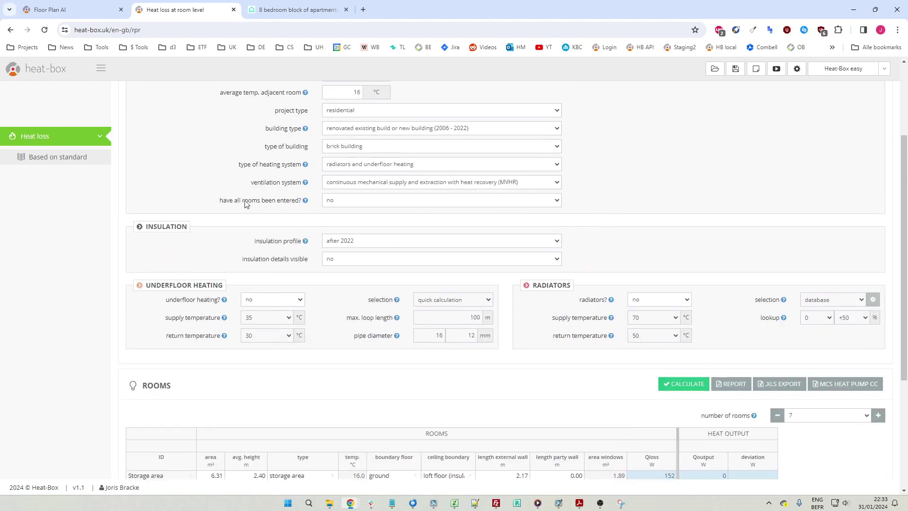
drag(221, 204, 299, 204)
click(368, 203)
click(368, 211)
scroll(591, 217, down, 4)
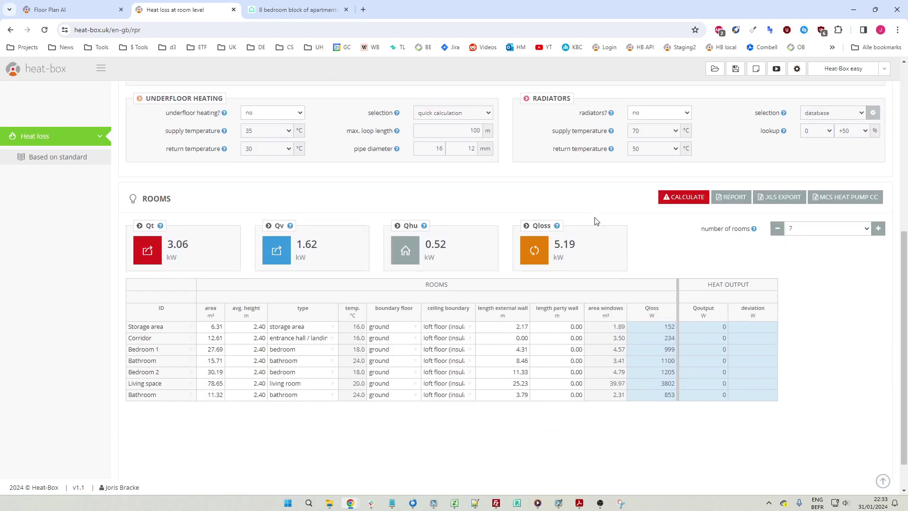
double_click(562, 243)
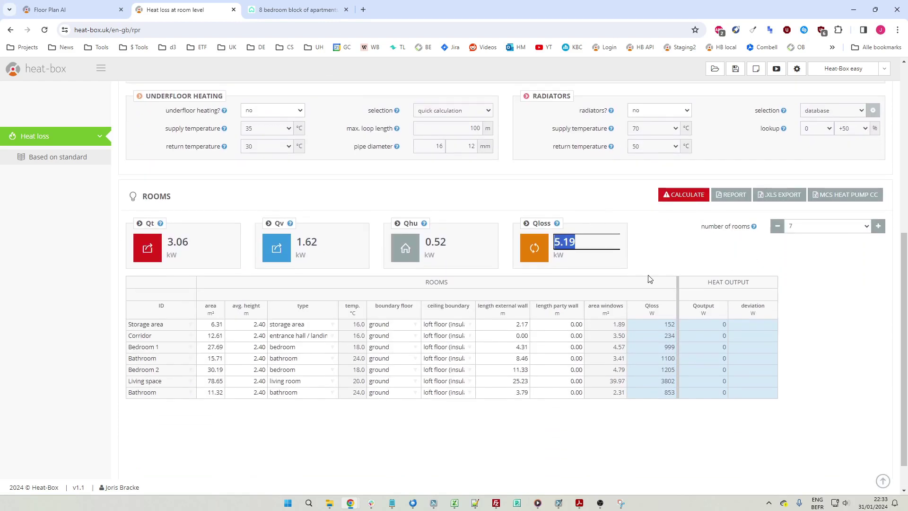
click(648, 253)
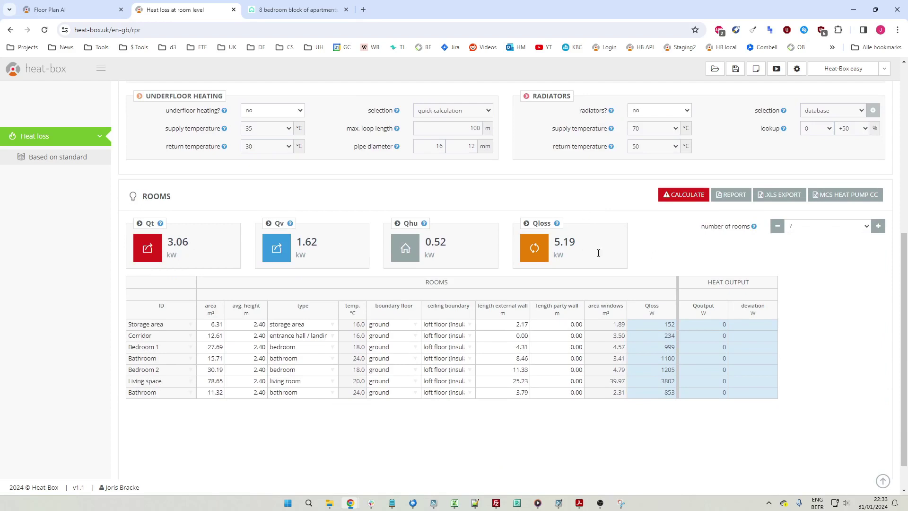